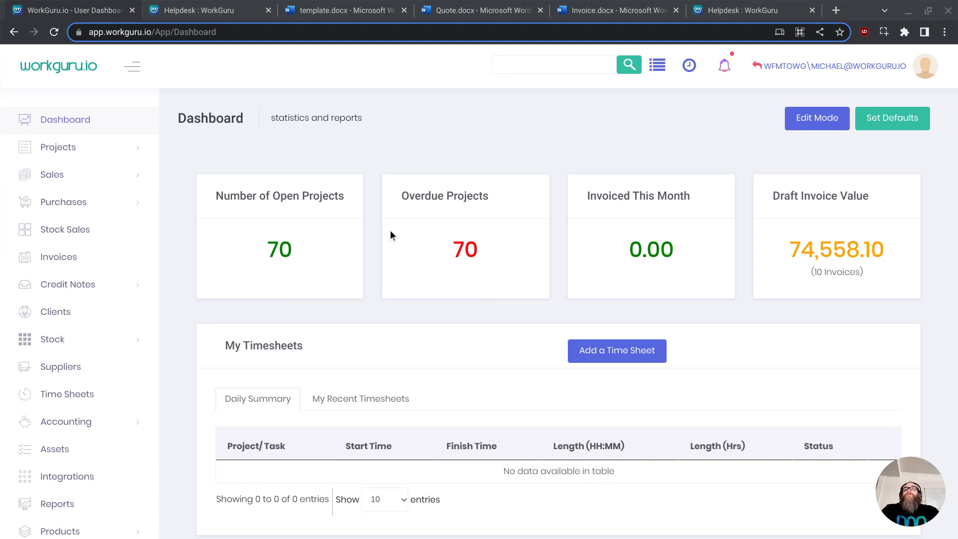
# - Open the Document Templates page under Administration
pyautogui.click(400, 324)
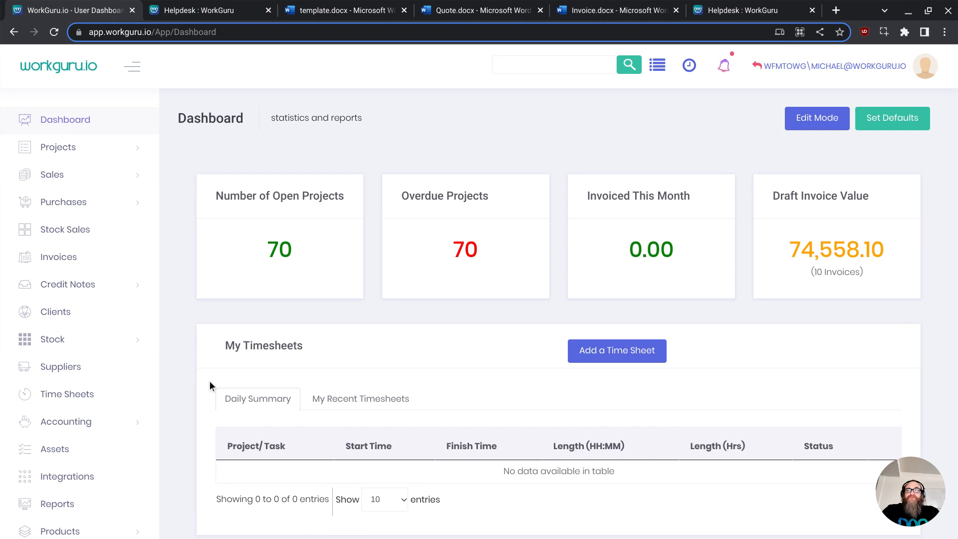
pyautogui.scroll(-2, 75, 499)
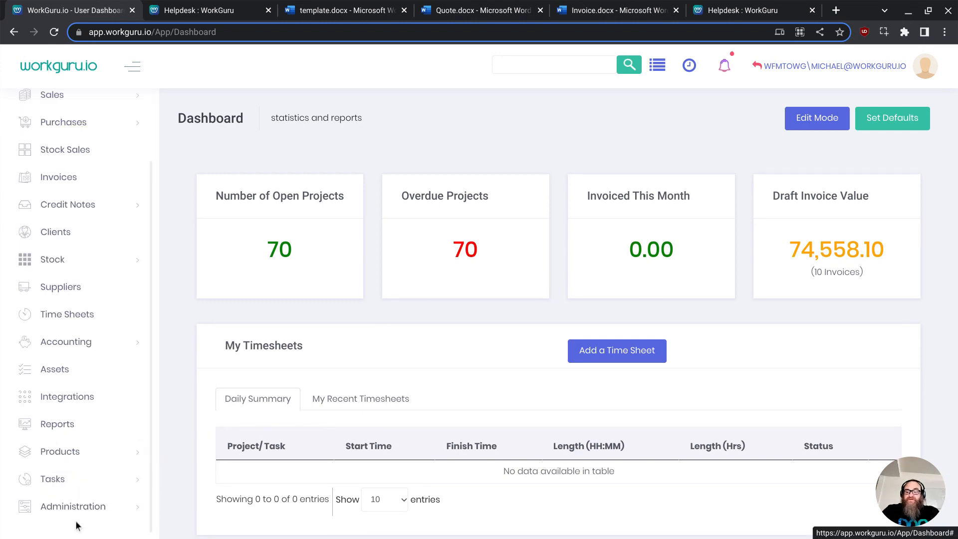
pyautogui.click(85, 505)
pyautogui.scroll(-5, 83, 511)
pyautogui.scroll(-3, 83, 475)
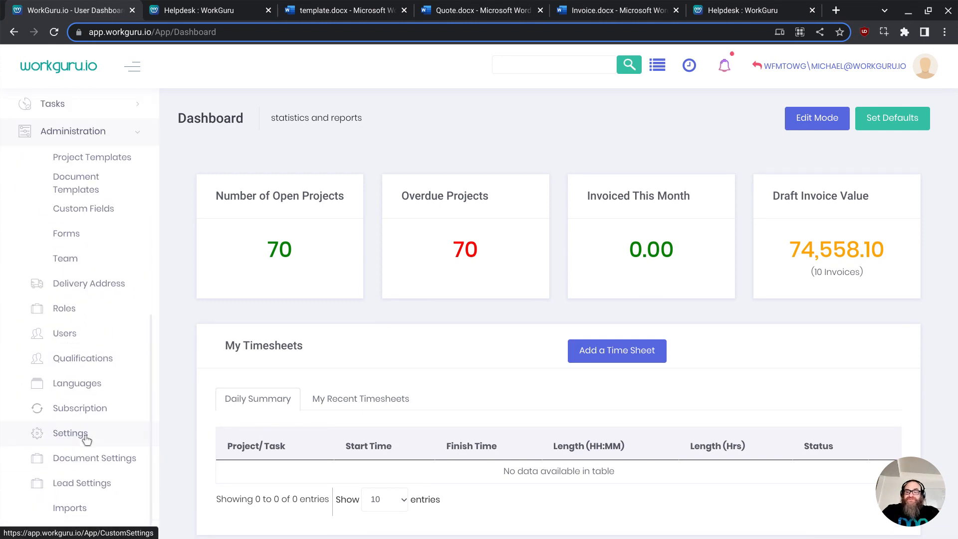
pyautogui.scroll(2, 81, 399)
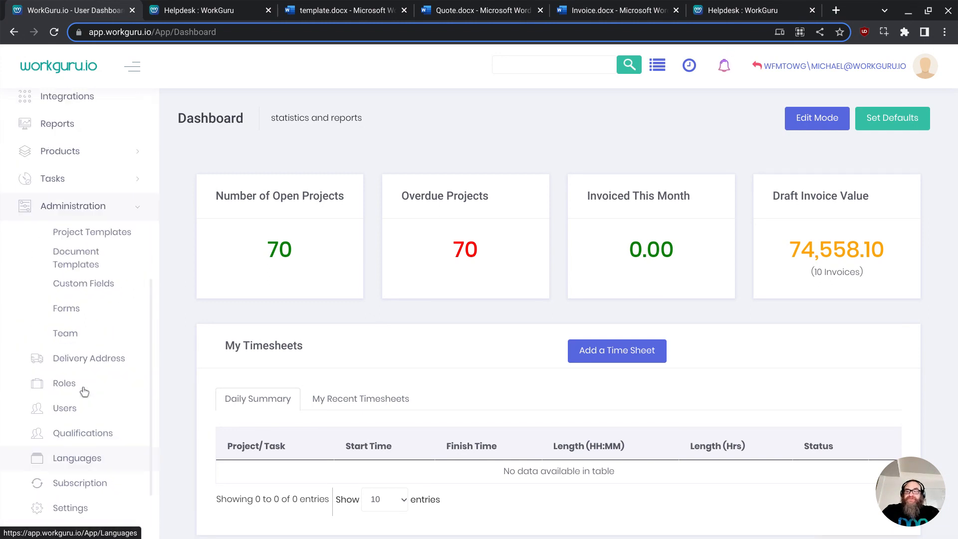
pyautogui.click(89, 270)
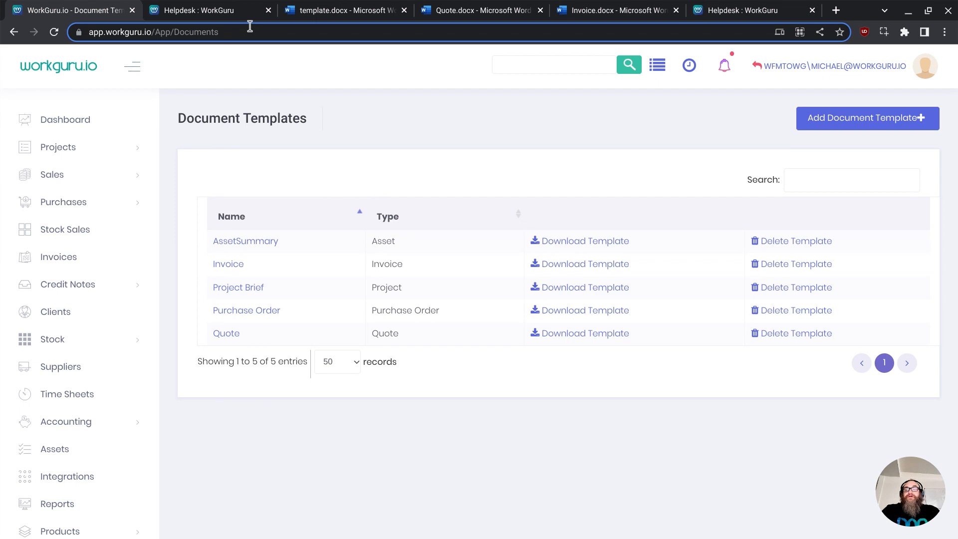
# - Browse the merge field tables in the Document Template Field Library help article
pyautogui.click(227, 12)
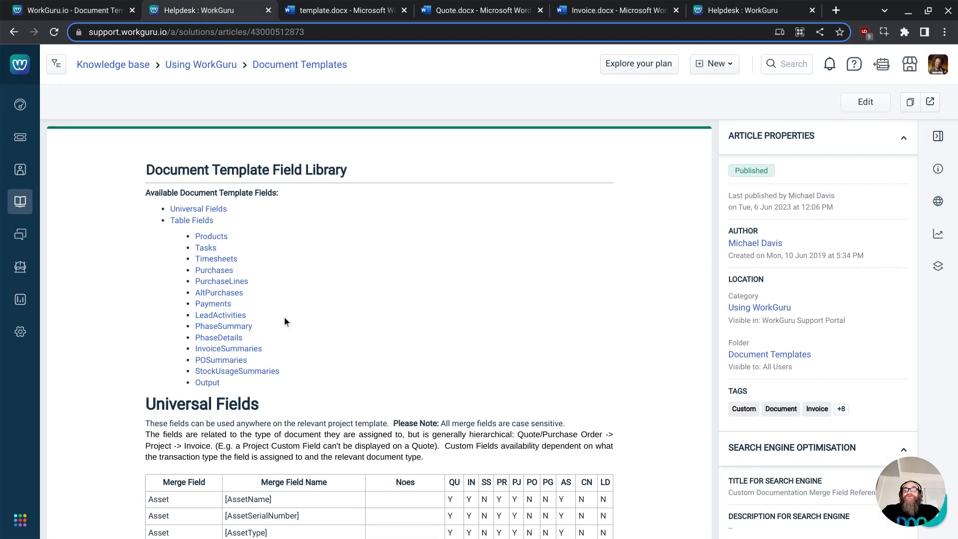
pyautogui.scroll(-6, 349, 330)
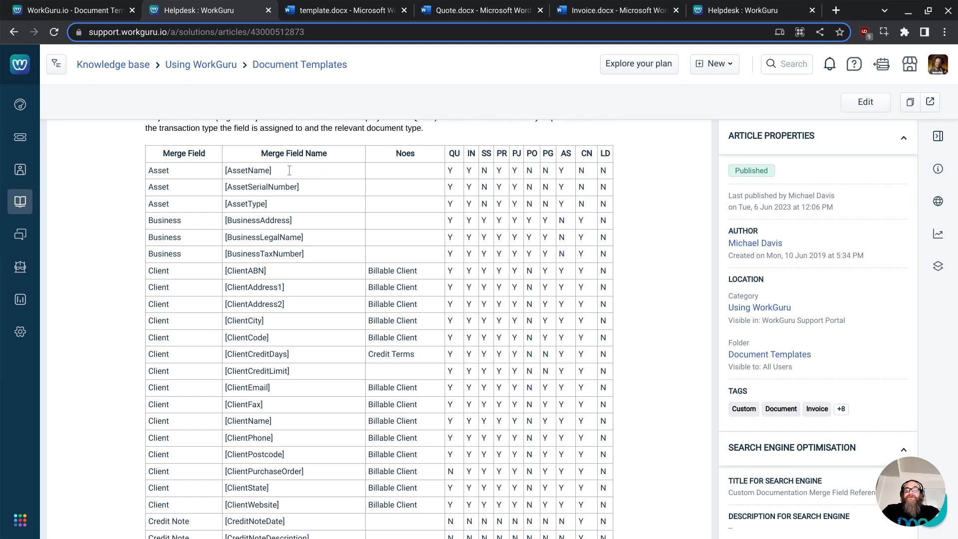
pyautogui.moveTo(291, 171); pyautogui.dragTo(224, 172)
pyautogui.scroll(6, 348, 246)
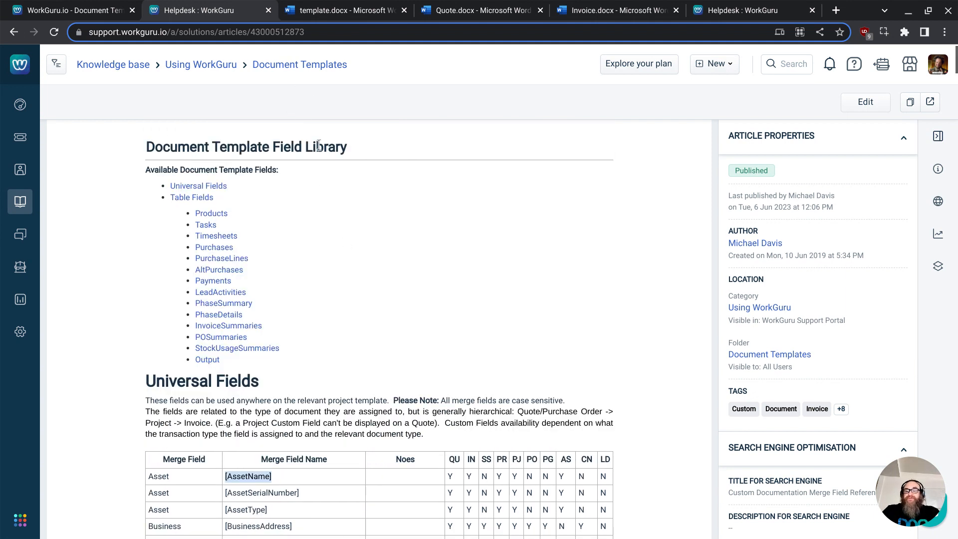
pyautogui.scroll(-3, 281, 299)
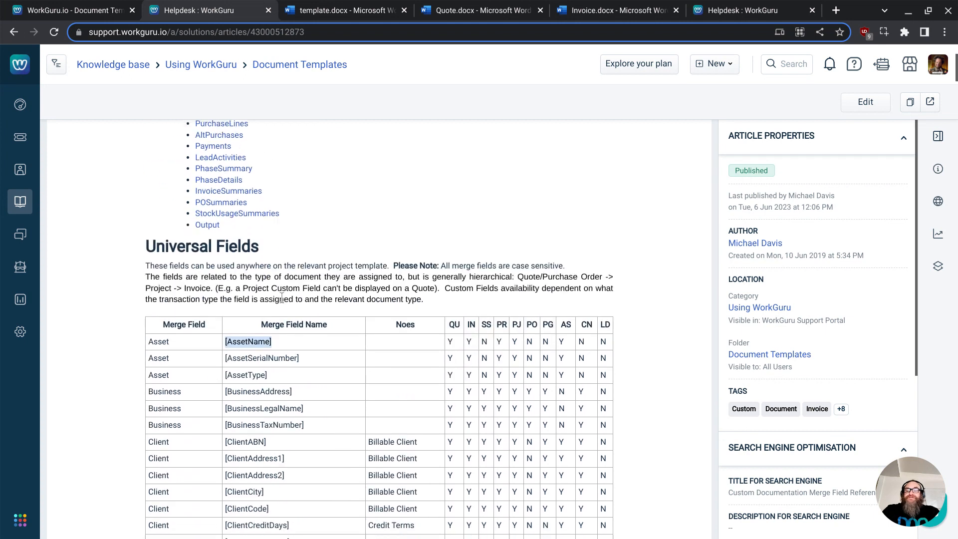
pyautogui.scroll(-20, 282, 298)
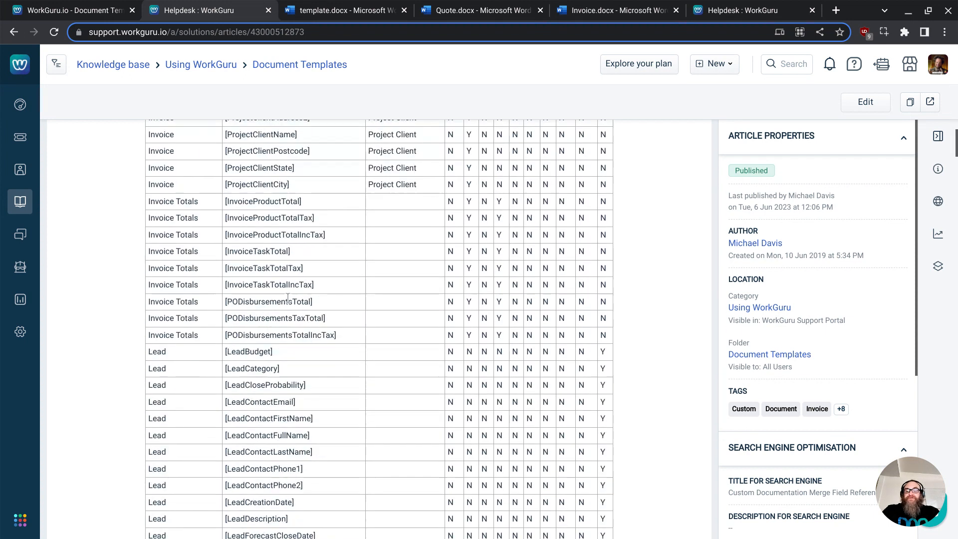
pyautogui.scroll(-20, 288, 298)
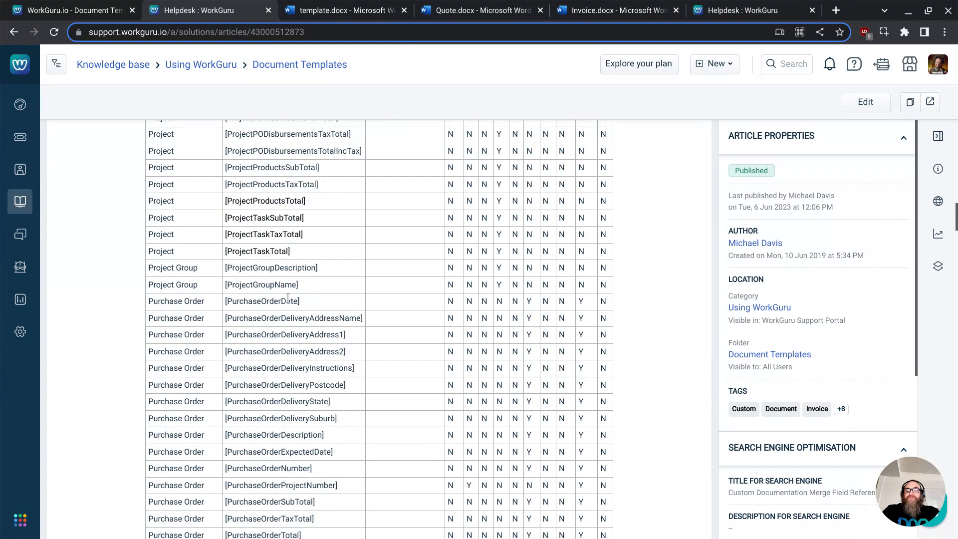
pyautogui.scroll(-20, 288, 298)
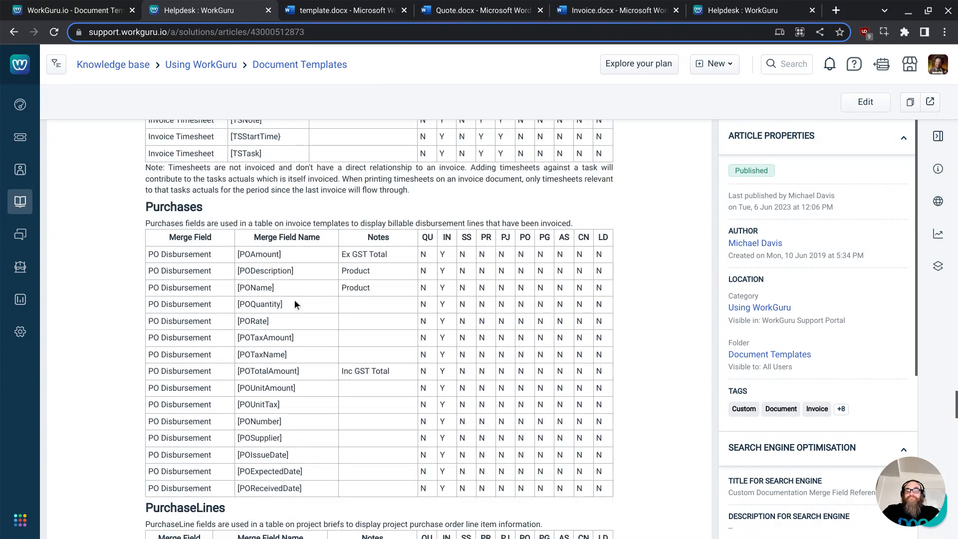
pyautogui.scroll(20, 295, 304)
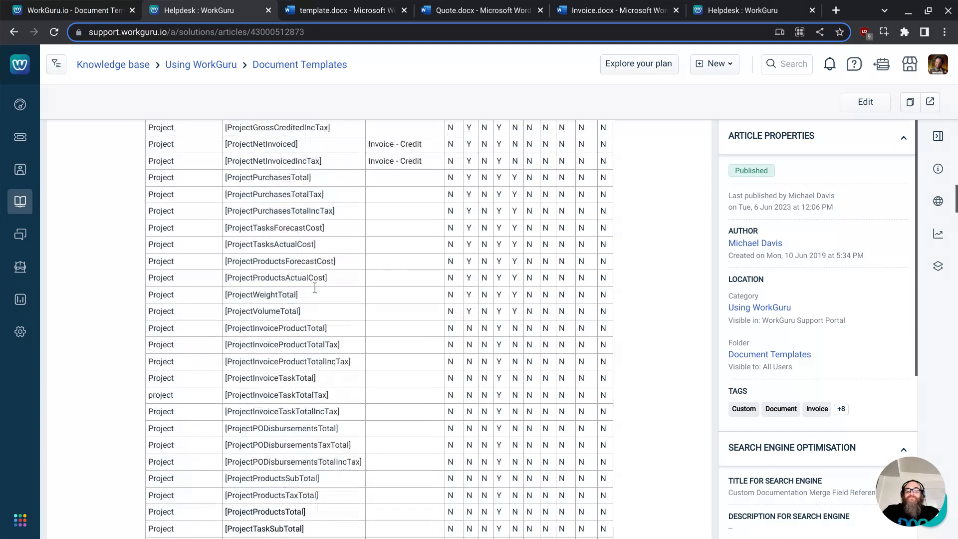
pyautogui.scroll(20, 315, 288)
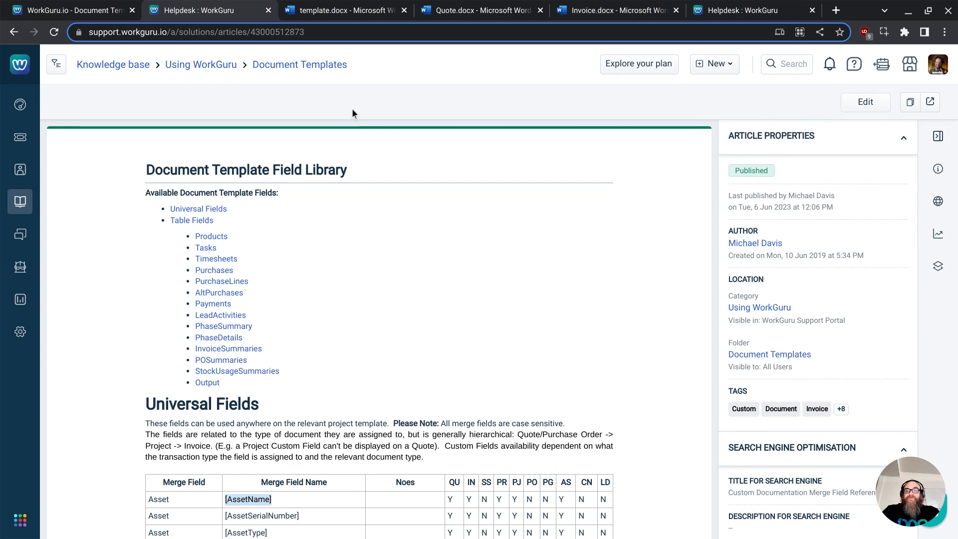
# - In the quote template, replace the Attention merge field with [QuoteContactFirstName]
pyautogui.click(321, 17)
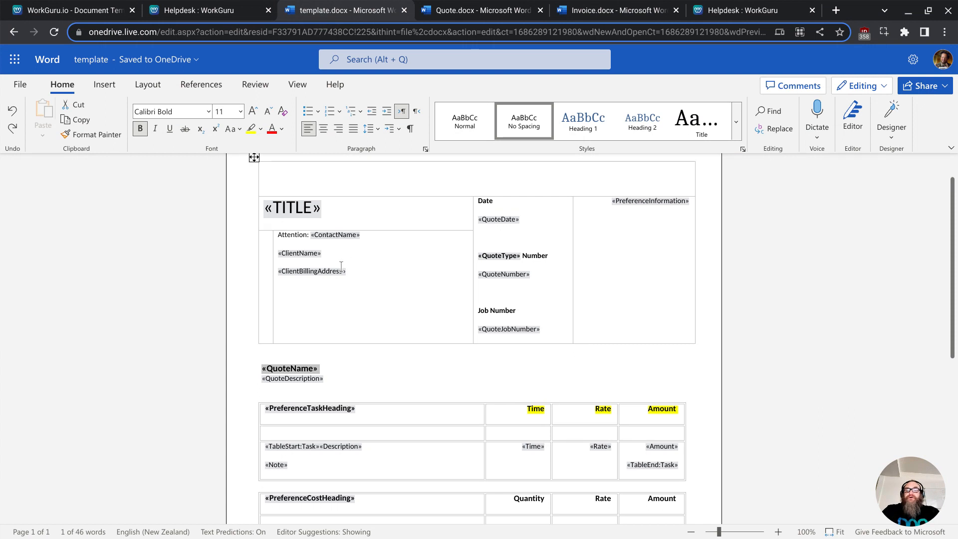
pyautogui.scroll(-2, 341, 266)
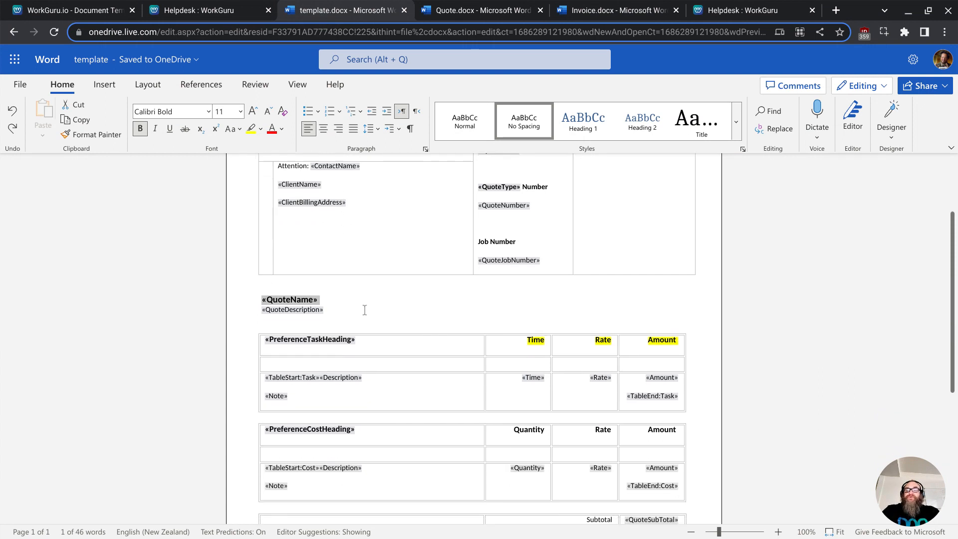
pyautogui.scroll(-5, 367, 310)
pyautogui.scroll(10, 381, 312)
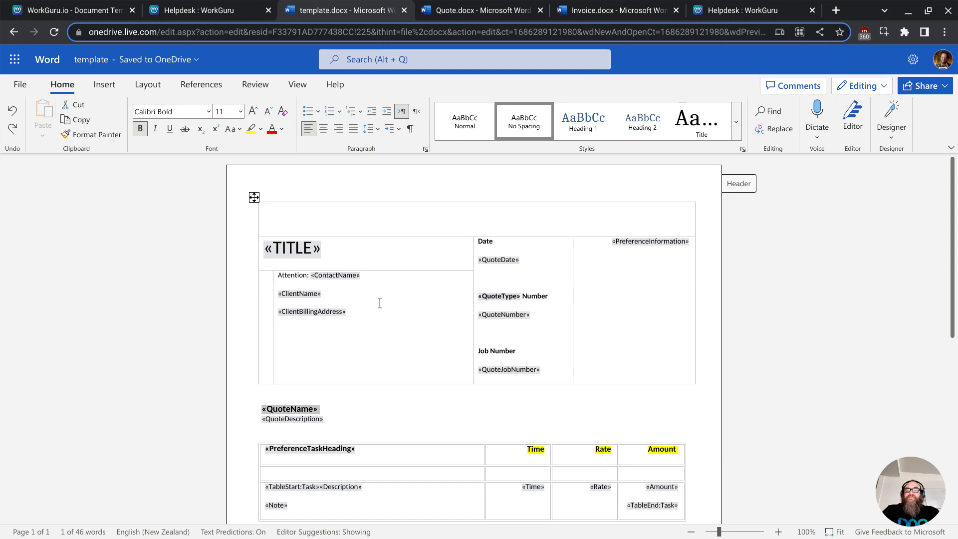
pyautogui.click(368, 277)
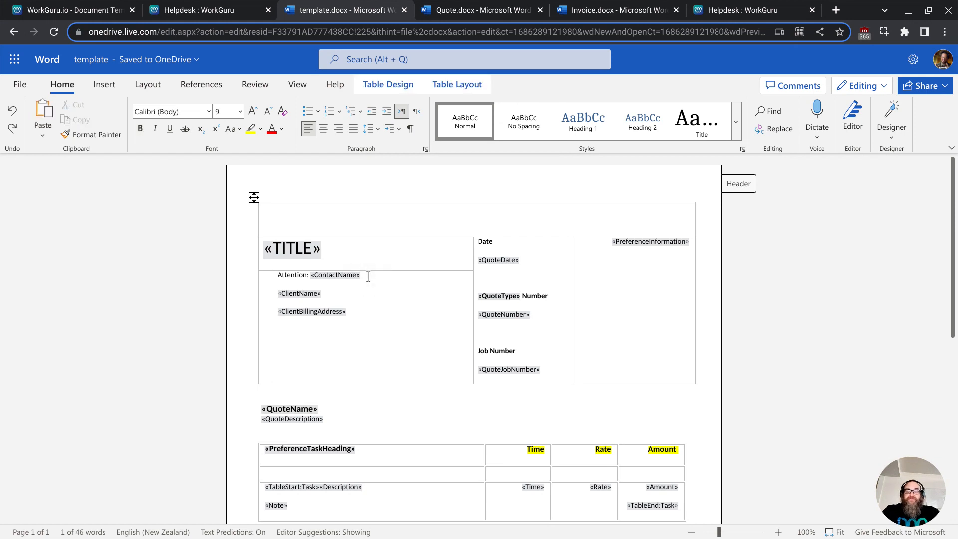
pyautogui.press('BackSpace')
pyautogui.press('BackSpace')
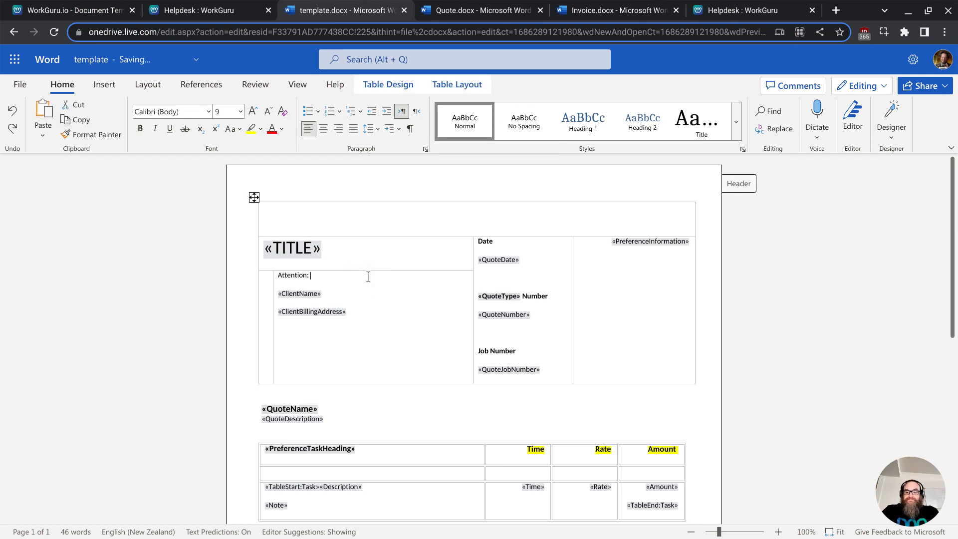
pyautogui.write('[Quote')
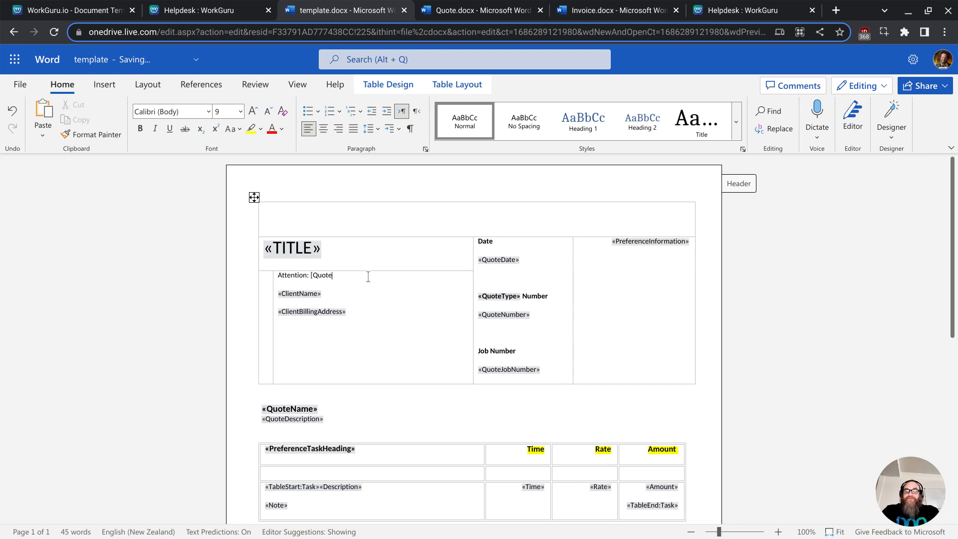
pyautogui.write('Contact')
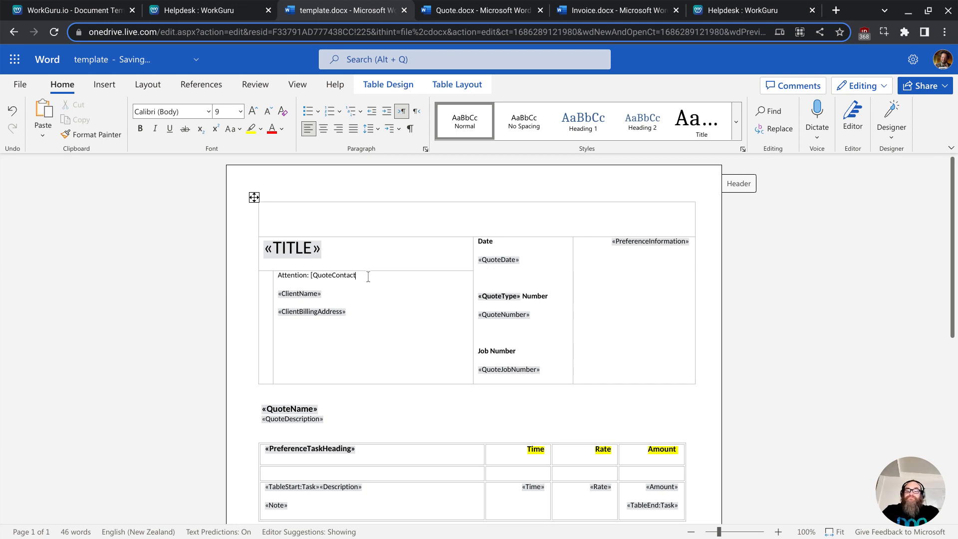
pyautogui.write('FirstName')
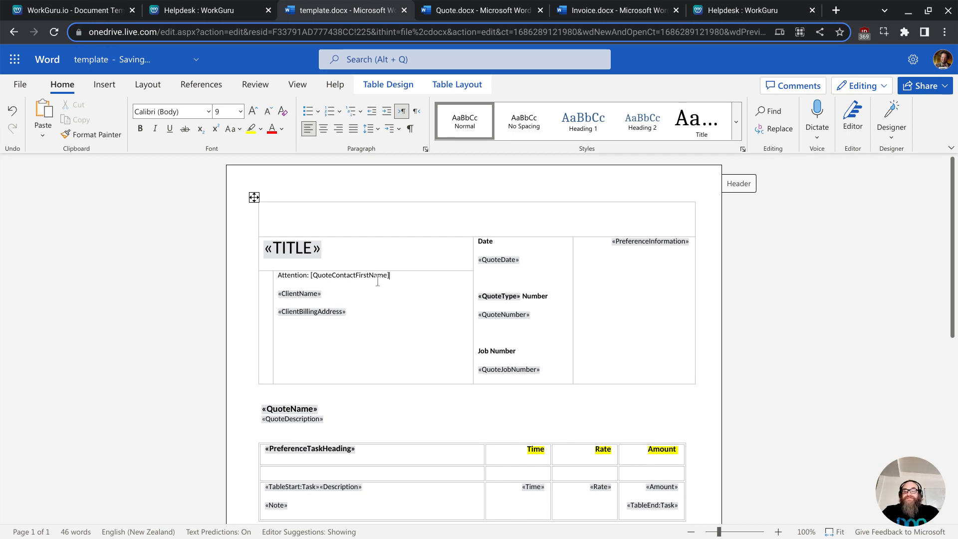
# - Replace the «QuoteName» heading field with the text [QuoteName]
pyautogui.scroll(-1, 423, 359)
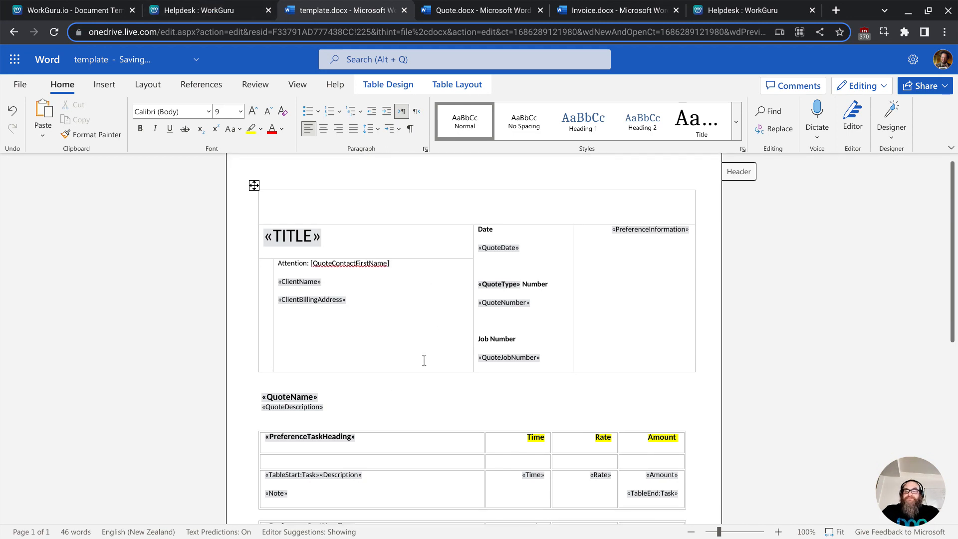
pyautogui.click(345, 391)
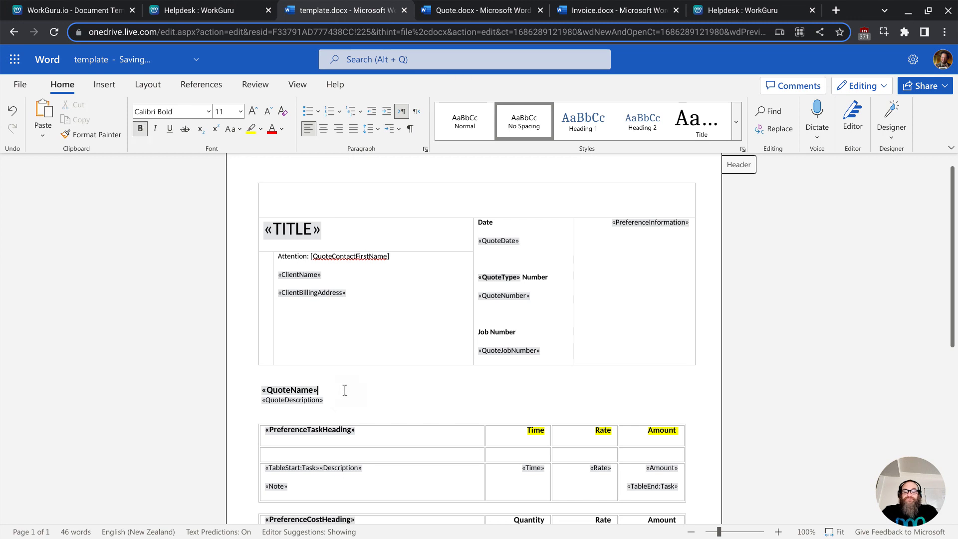
pyautogui.tripleClick(344, 389)
pyautogui.press('Delete')
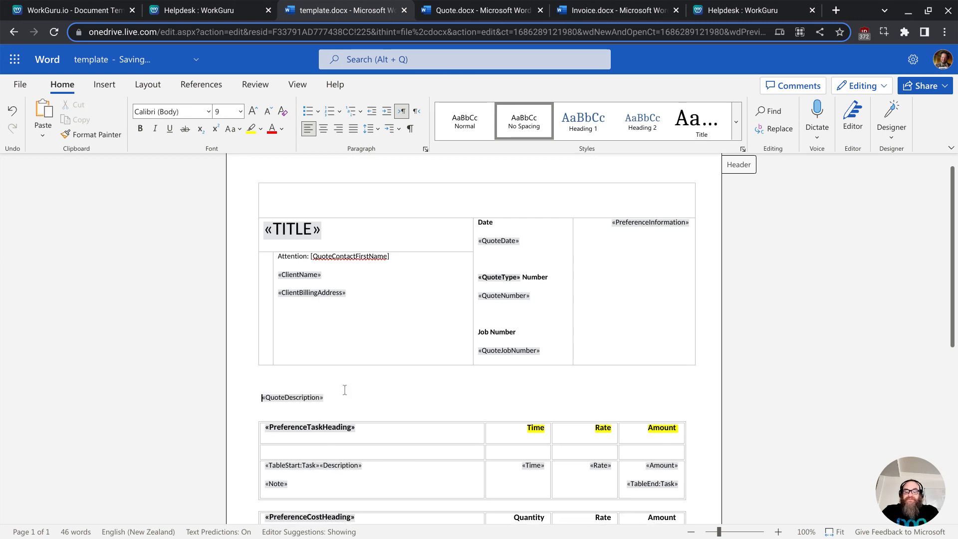
pyautogui.write('[')
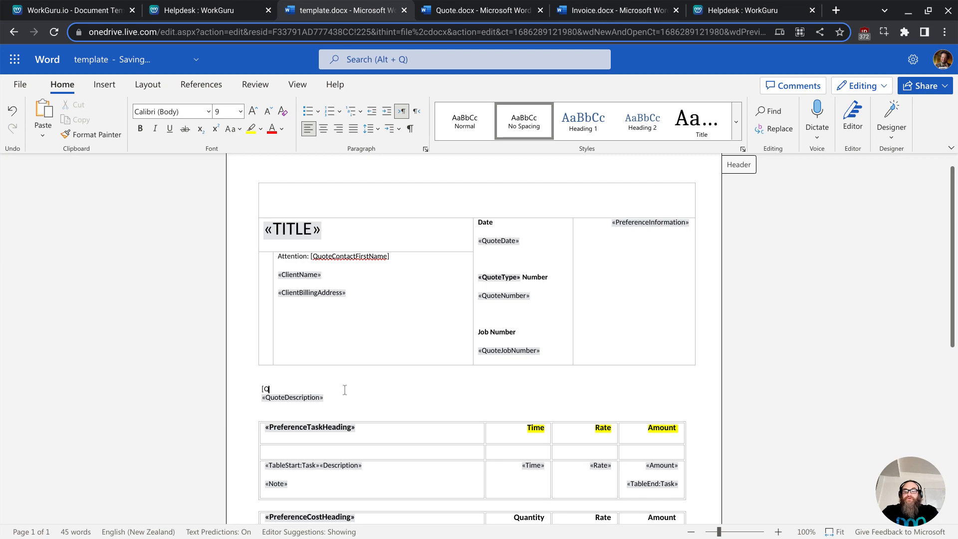
pyautogui.write('Quote')
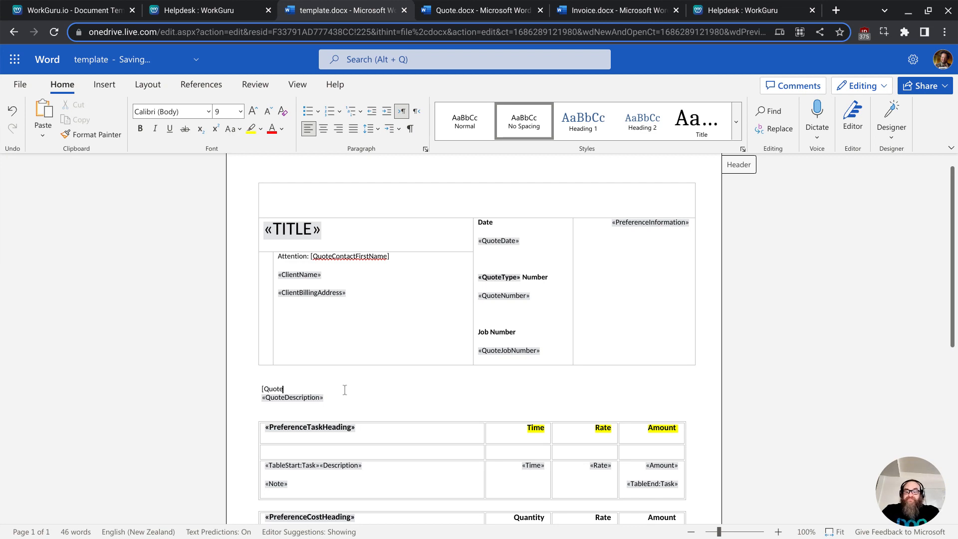
pyautogui.write('Name')
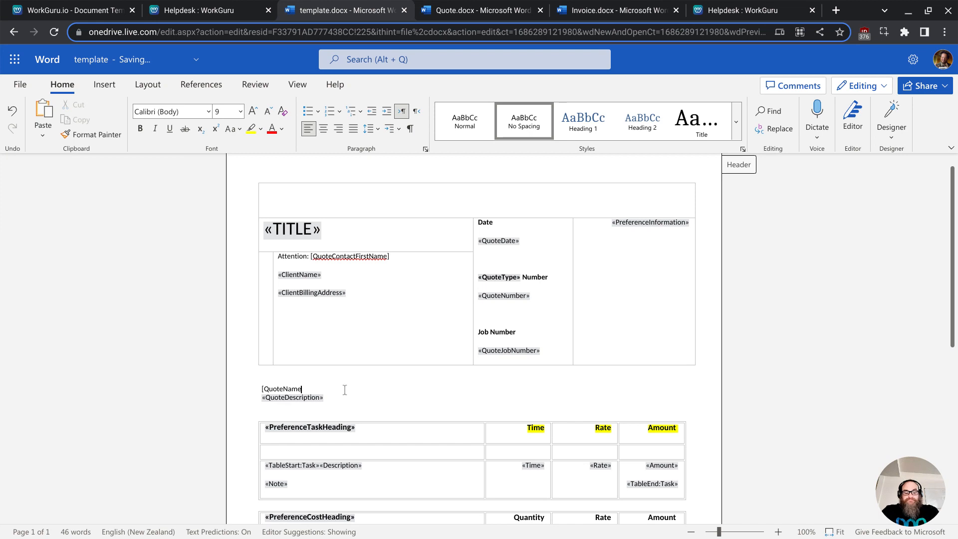
pyautogui.write(']')
# - Format [QuoteName] as bold at font size 16
pyautogui.hotkey('shift', 'Left')
pyautogui.hotkey('shift', 'Left')
pyautogui.hotkey('shift', 'Left')
pyautogui.hotkey('shift', 'Left')
pyautogui.hotkey('shift', 'Left')
pyautogui.hotkey('shift', 'Left')
pyautogui.hotkey('shift', 'Left')
pyautogui.hotkey('shift', 'Left')
pyautogui.hotkey('shift', 'Left')
pyautogui.hotkey('shift', 'Left')
pyautogui.hotkey('shift', 'Left')
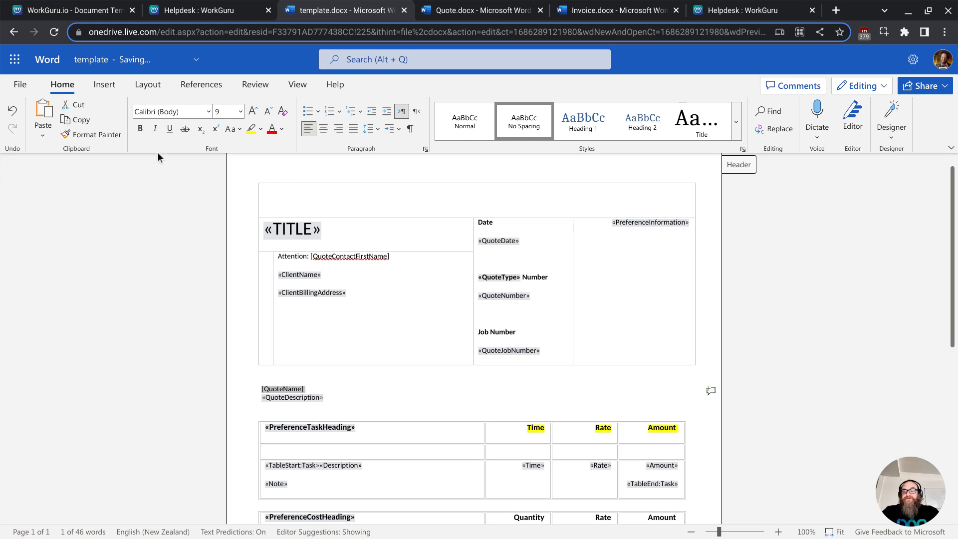
pyautogui.click(140, 129)
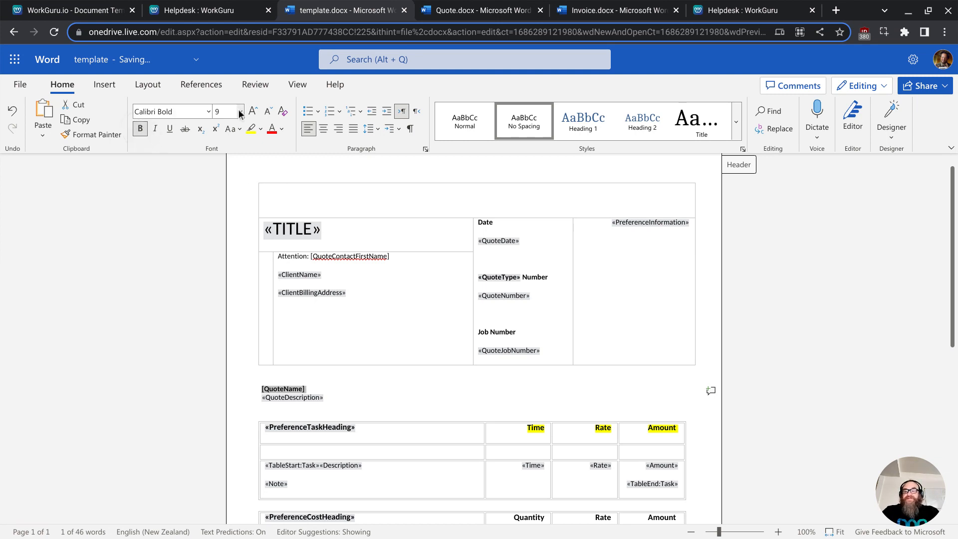
pyautogui.click(240, 113)
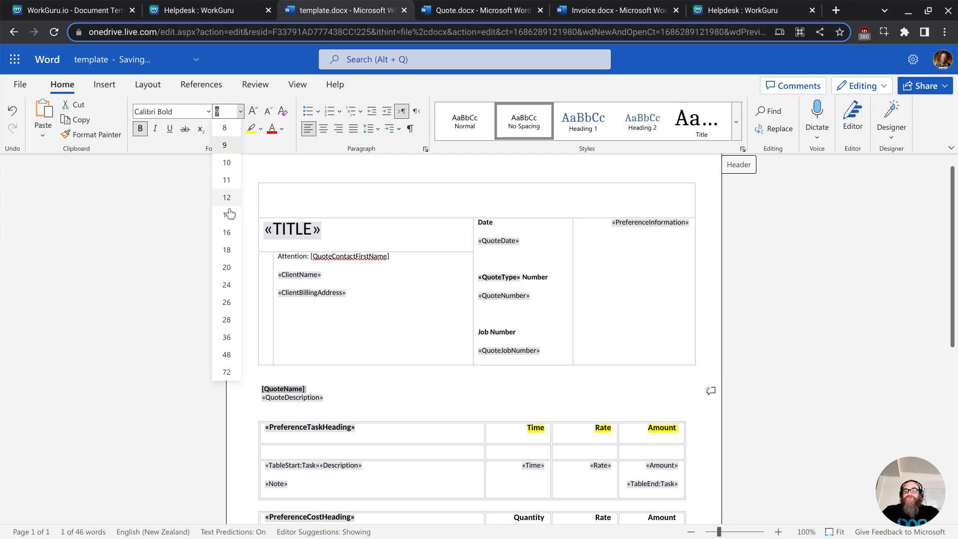
pyautogui.click(228, 232)
pyautogui.click(369, 395)
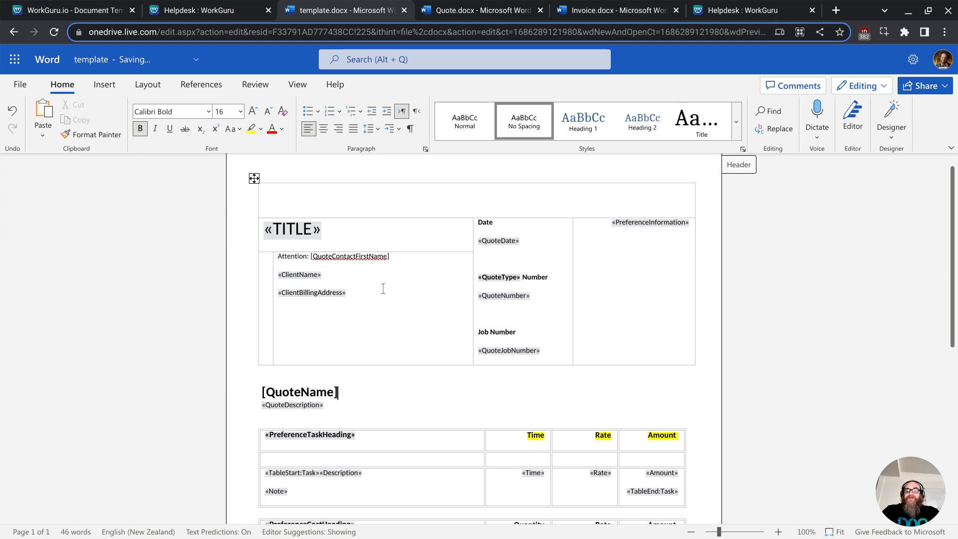
pyautogui.scroll(-2, 374, 414)
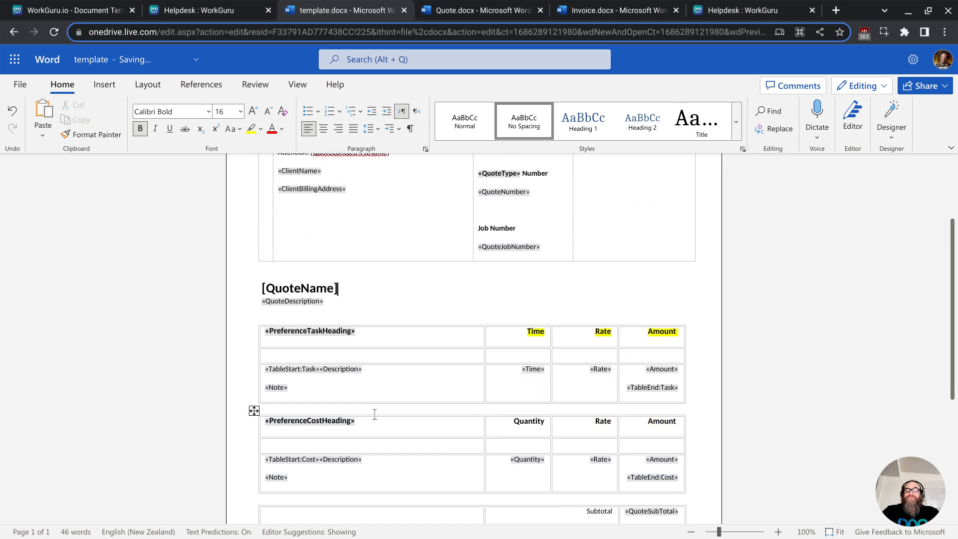
pyautogui.scroll(-1, 383, 419)
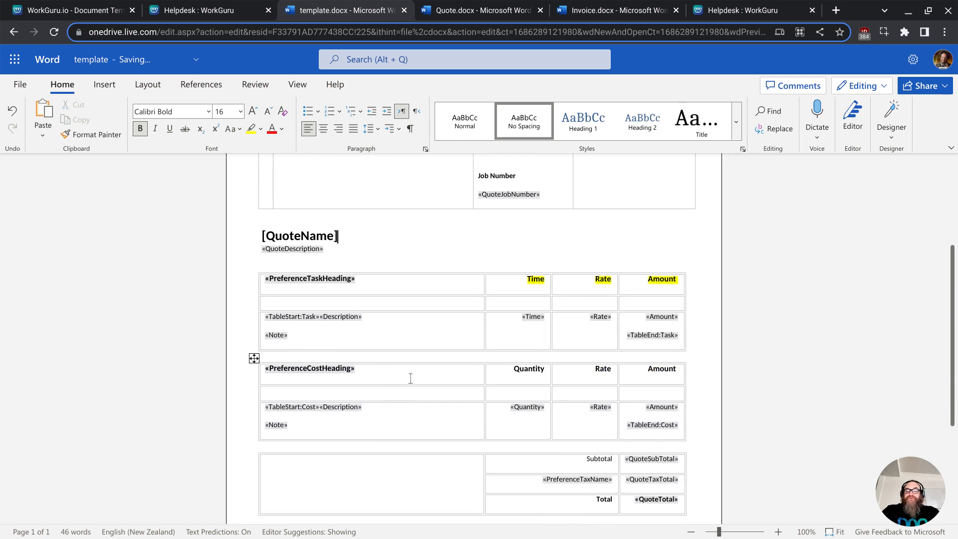
pyautogui.scroll(-2, 410, 378)
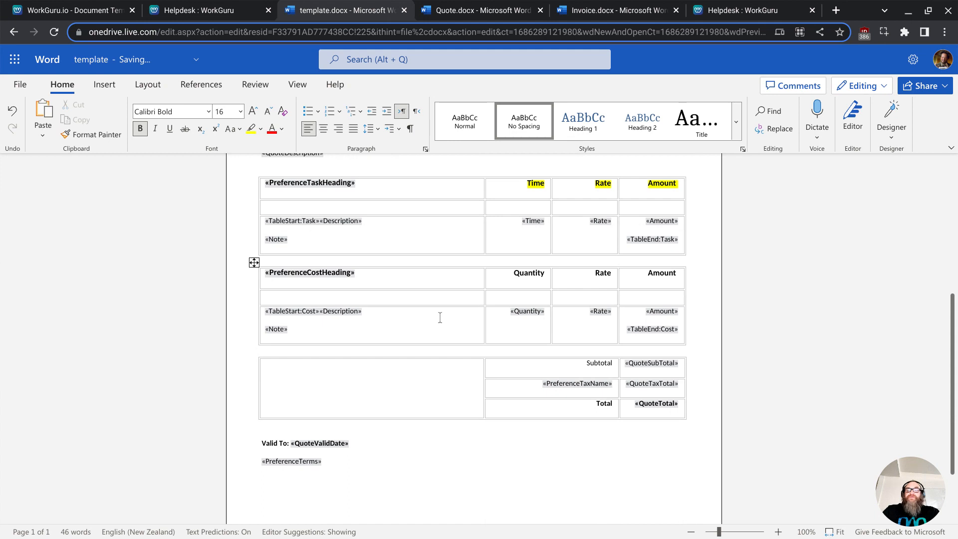
# - Browse the Document Templates helpdesk folder and open the Quote Document Template Examples article
pyautogui.scroll(-2, 440, 317)
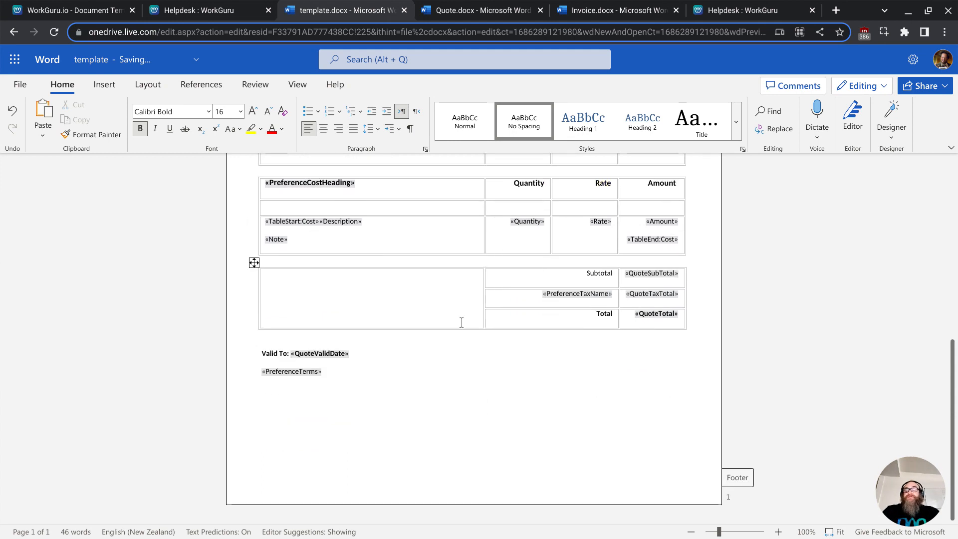
pyautogui.scroll(4, 449, 322)
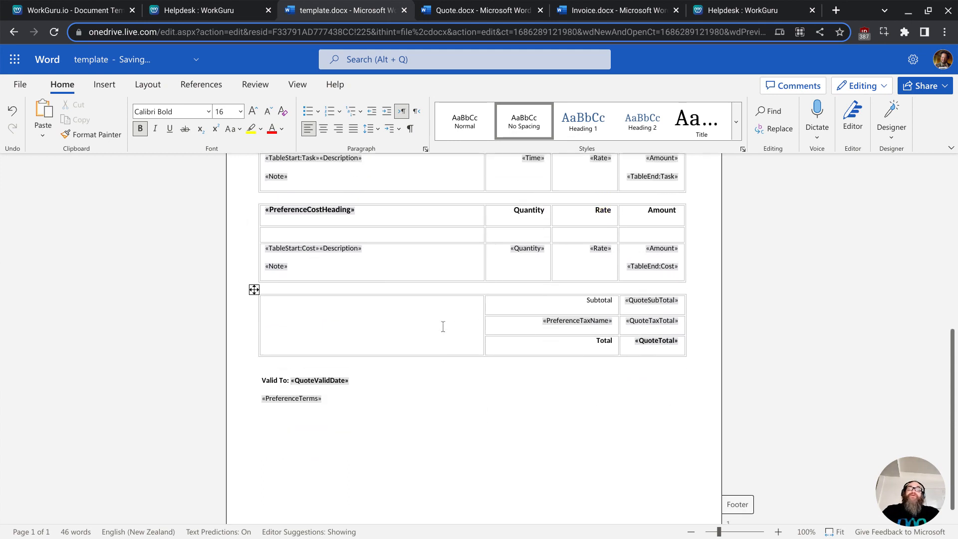
pyautogui.scroll(4, 440, 327)
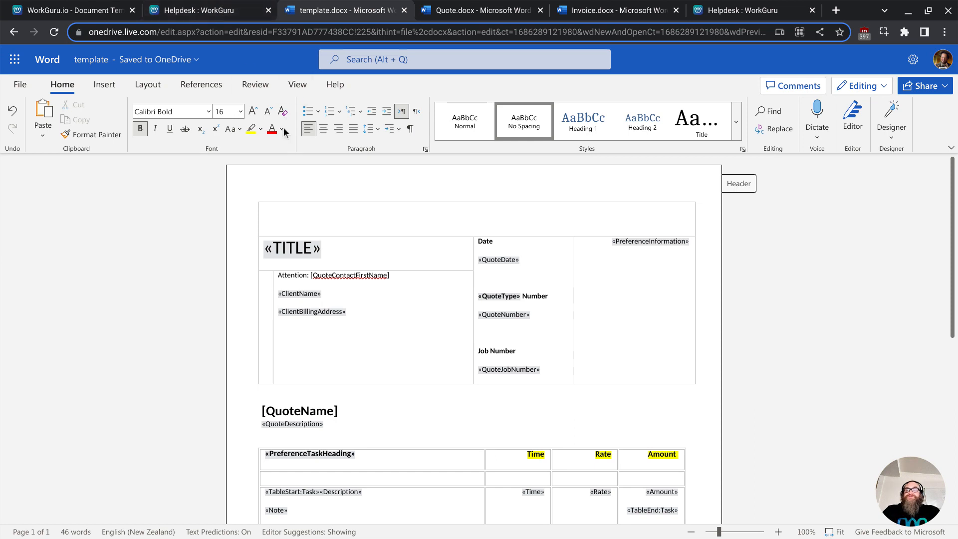
pyautogui.click(197, 15)
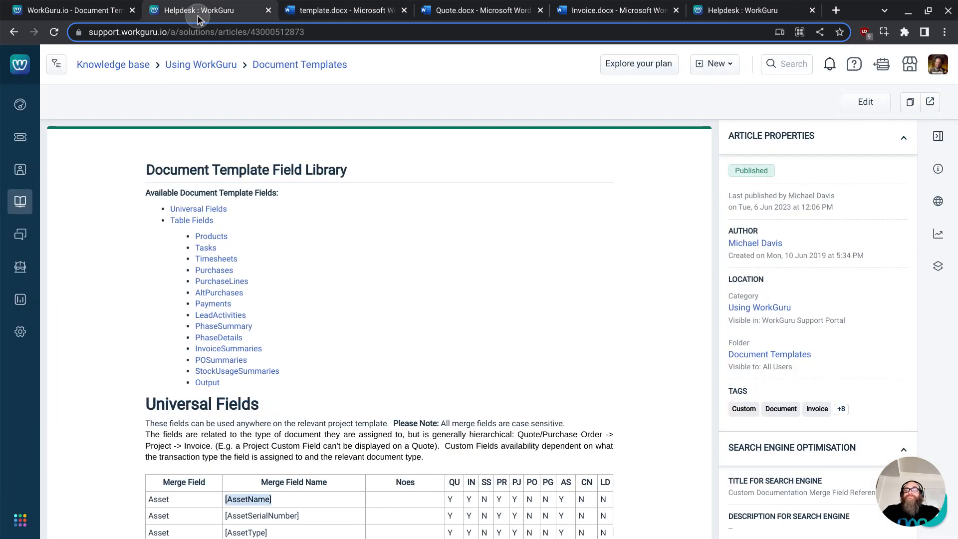
pyautogui.click(298, 68)
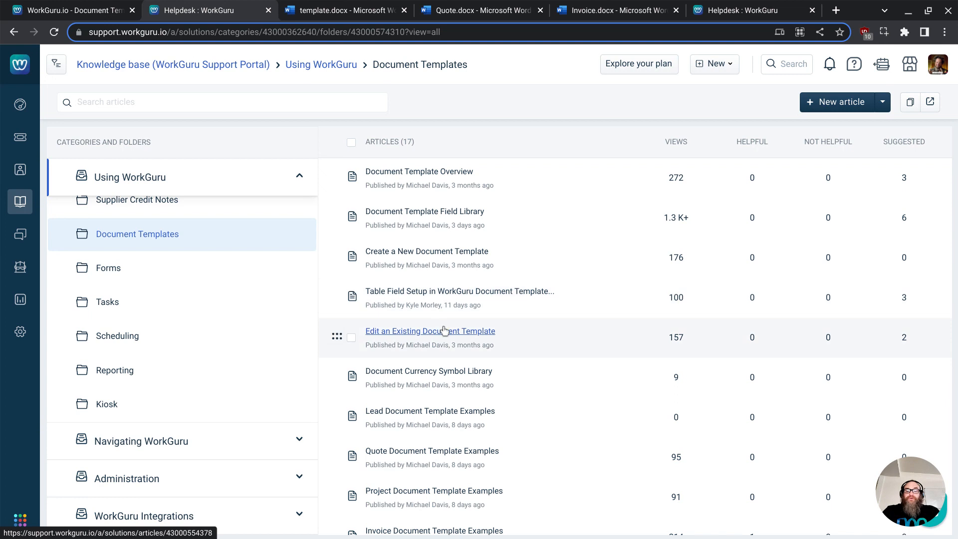
pyautogui.scroll(-3, 429, 329)
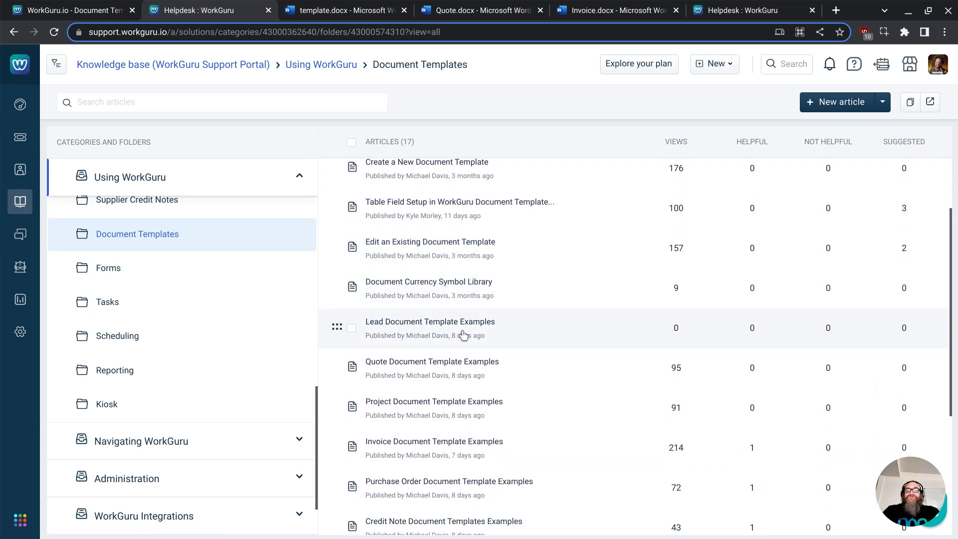
pyautogui.scroll(-5, 439, 389)
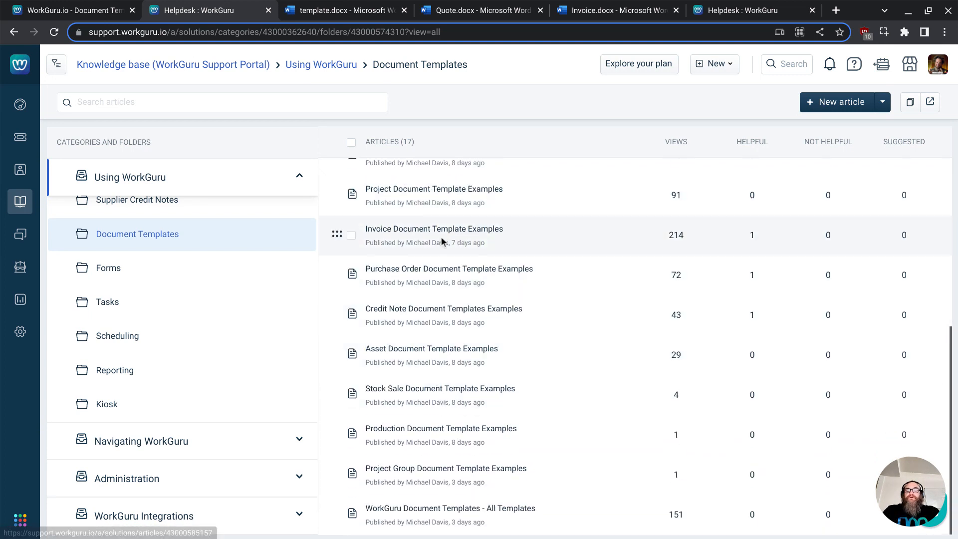
pyautogui.scroll(2, 449, 279)
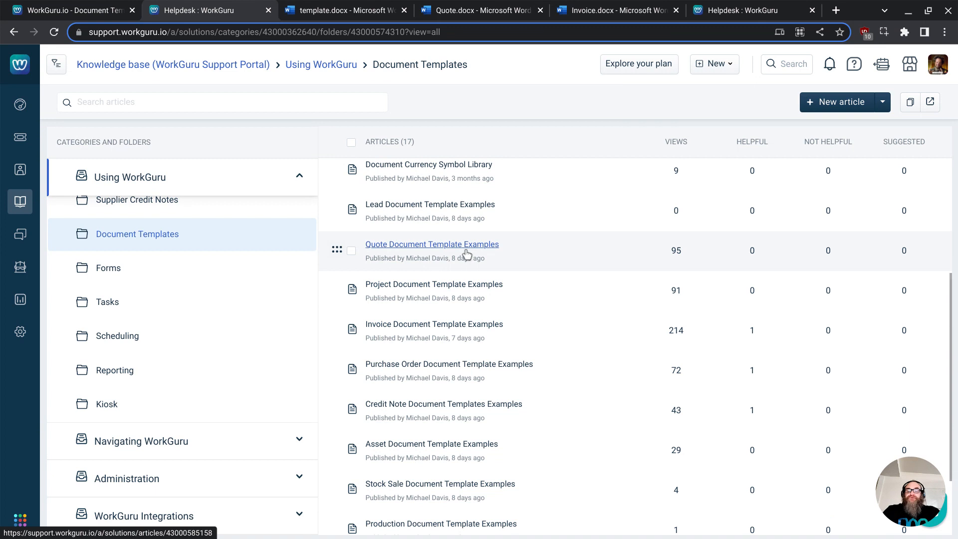
pyautogui.click(466, 246)
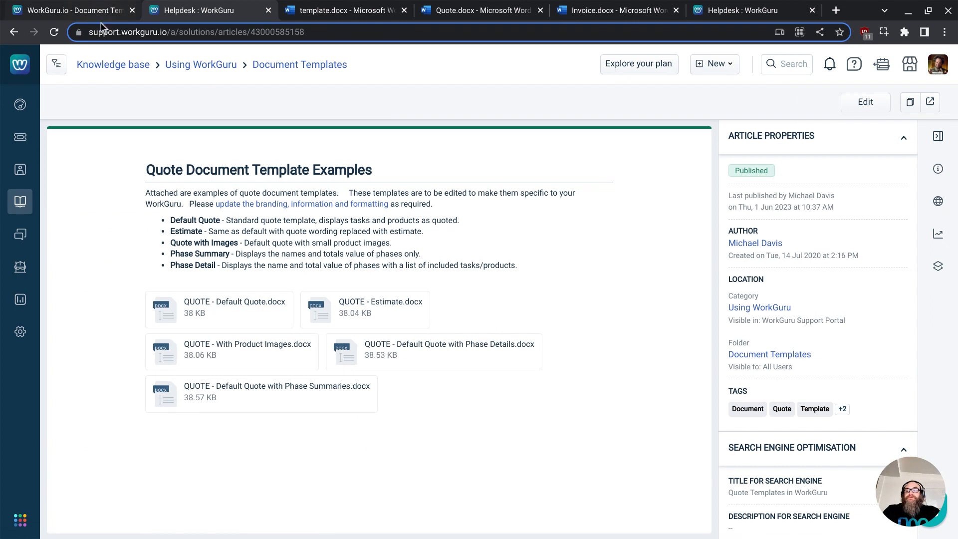
# - Download the existing Quote template from the WorkGuru Document Templates page
pyautogui.click(97, 10)
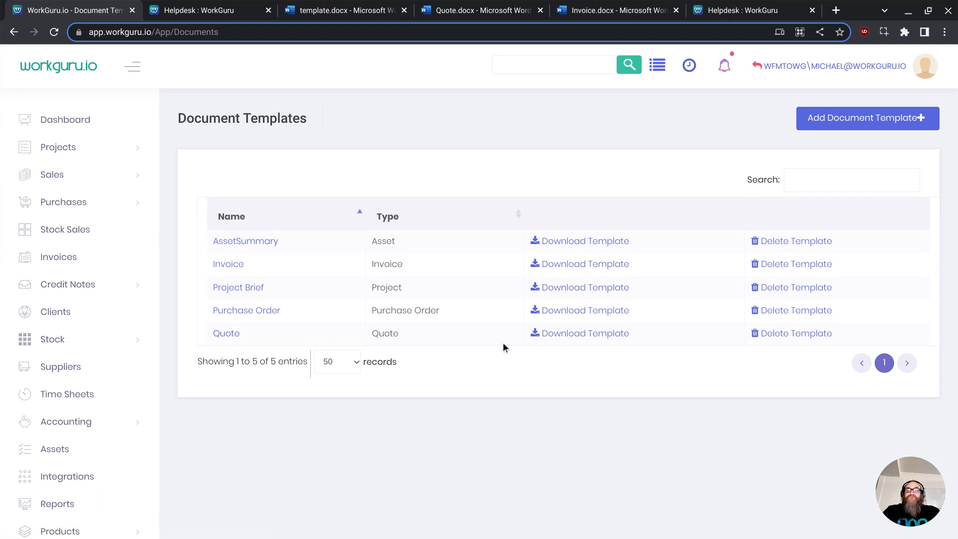
pyautogui.click(578, 340)
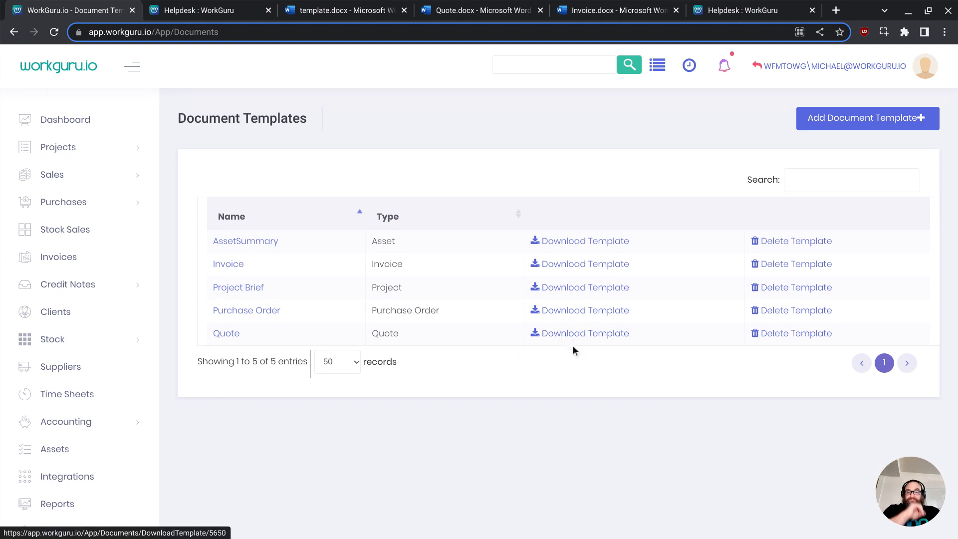
# - Review the Quote document alongside the edited template to compare their layouts
pyautogui.click(461, 14)
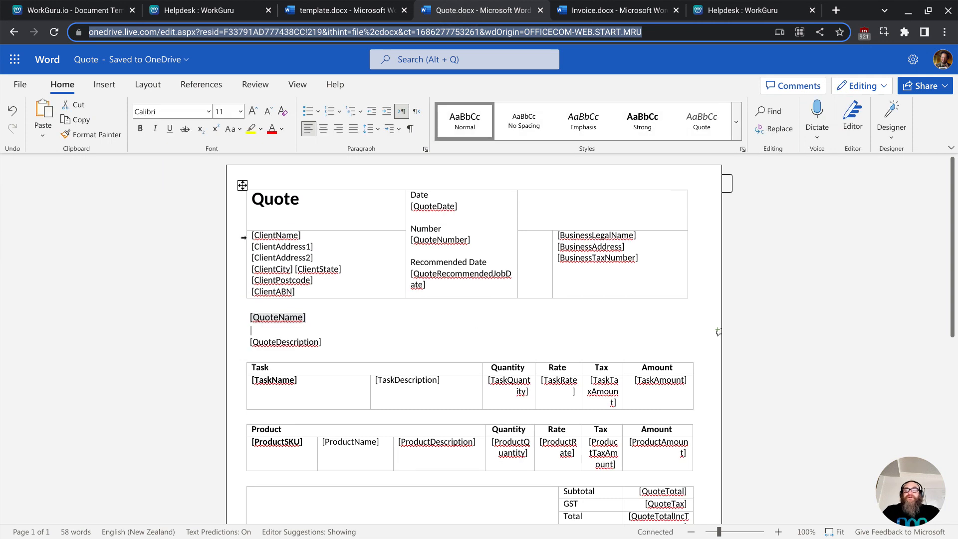
pyautogui.click(328, 14)
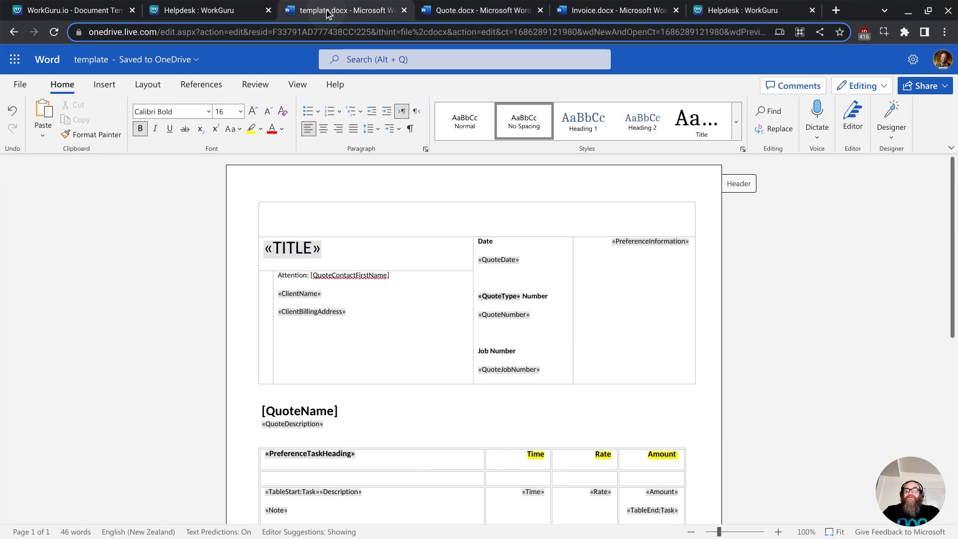
pyautogui.scroll(-1, 357, 194)
pyautogui.scroll(-5, 357, 199)
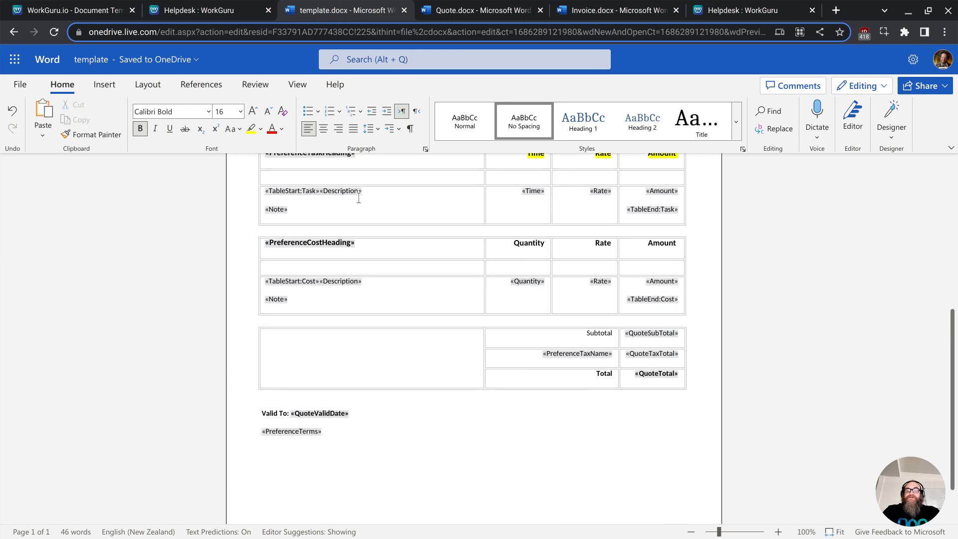
pyautogui.scroll(5, 374, 205)
pyautogui.scroll(1, 377, 205)
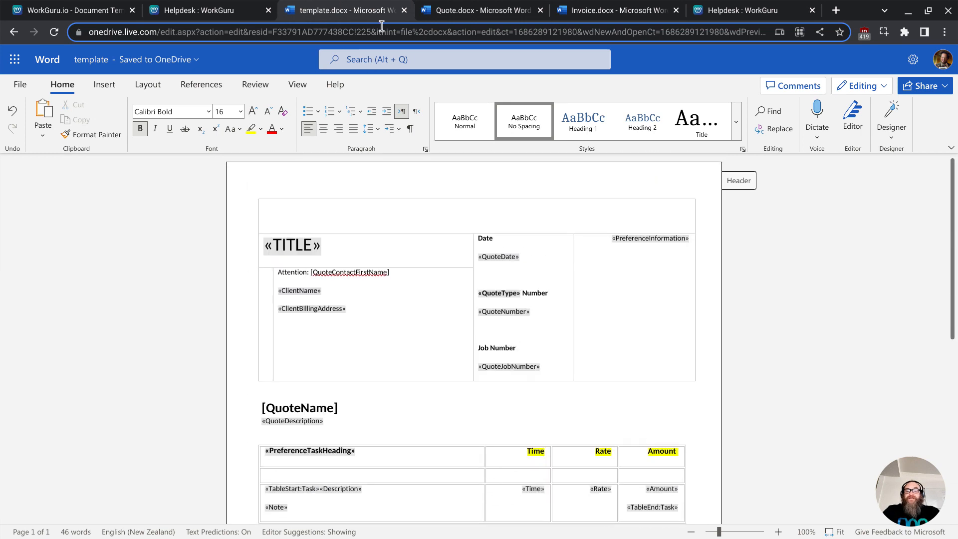
pyautogui.click(457, 12)
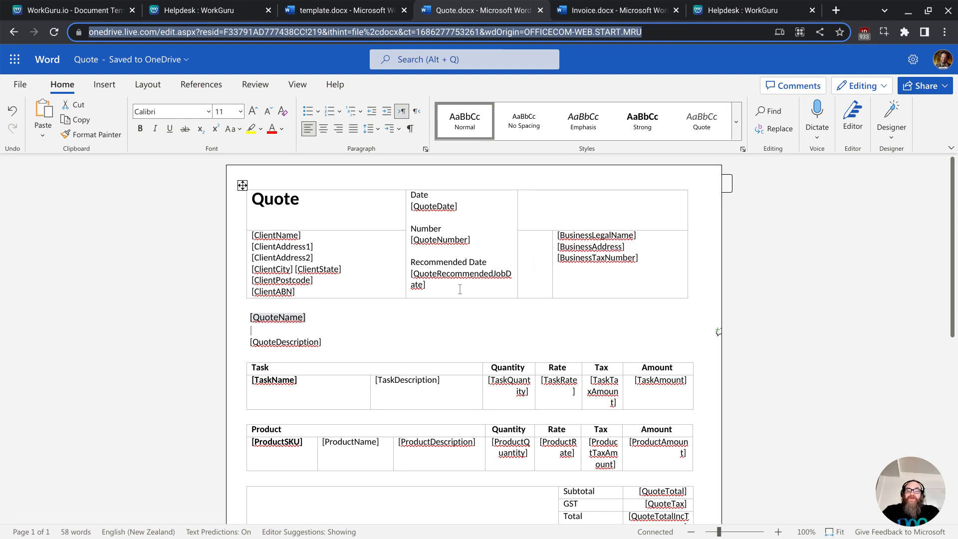
pyautogui.scroll(-5, 460, 288)
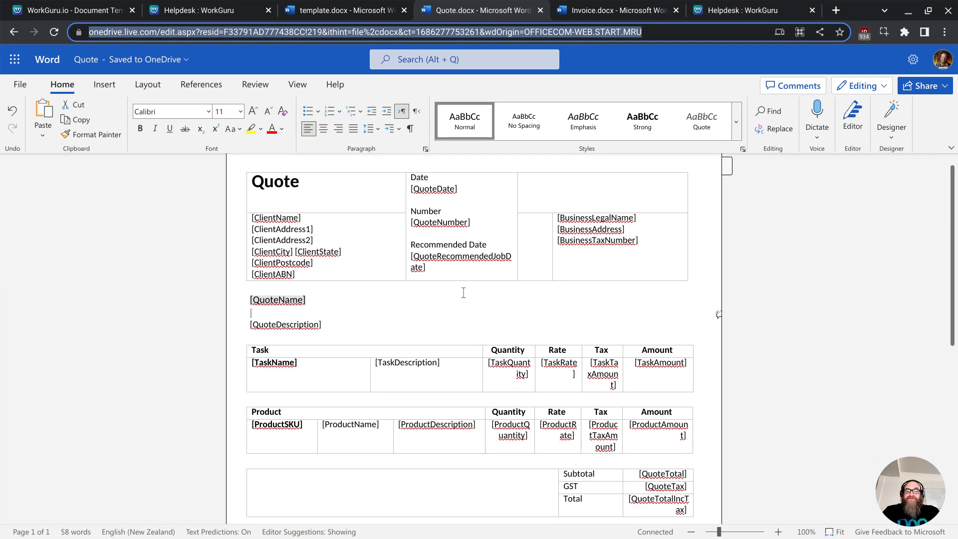
pyautogui.scroll(5, 473, 295)
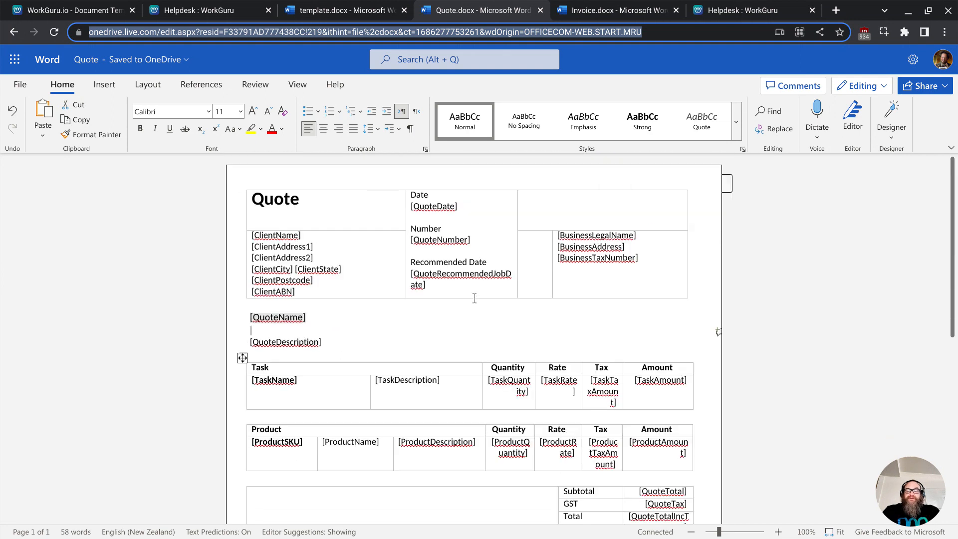
# - Insert the WorkGuru Text Logo.png image into the empty top-right cell of the Quote document's header table
pyautogui.moveTo(351, 535)
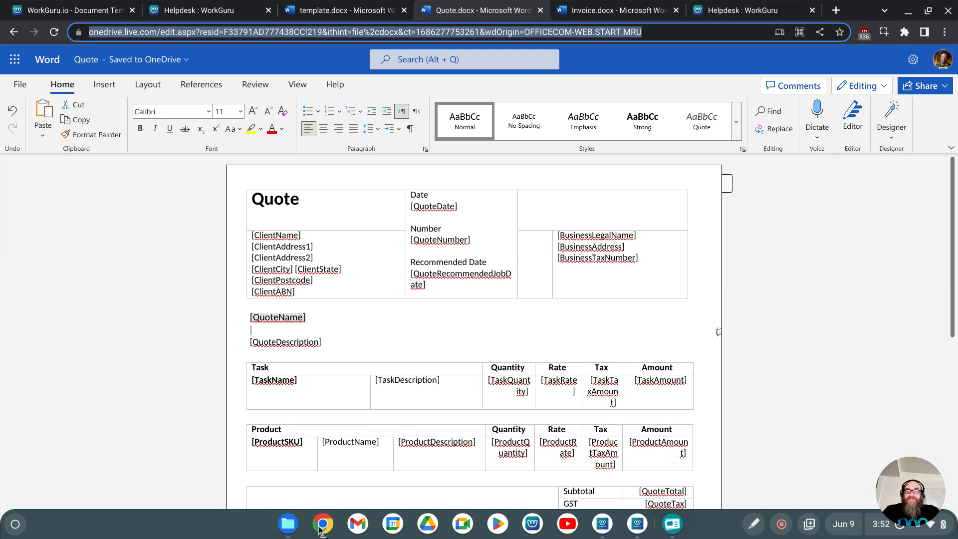
pyautogui.click(290, 531)
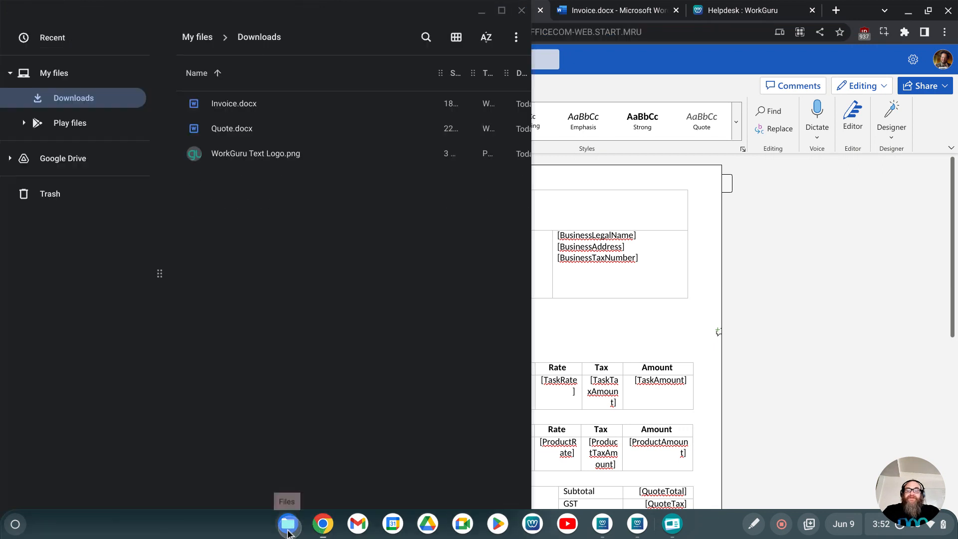
pyautogui.moveTo(223, 214); pyautogui.dragTo(580, 205)
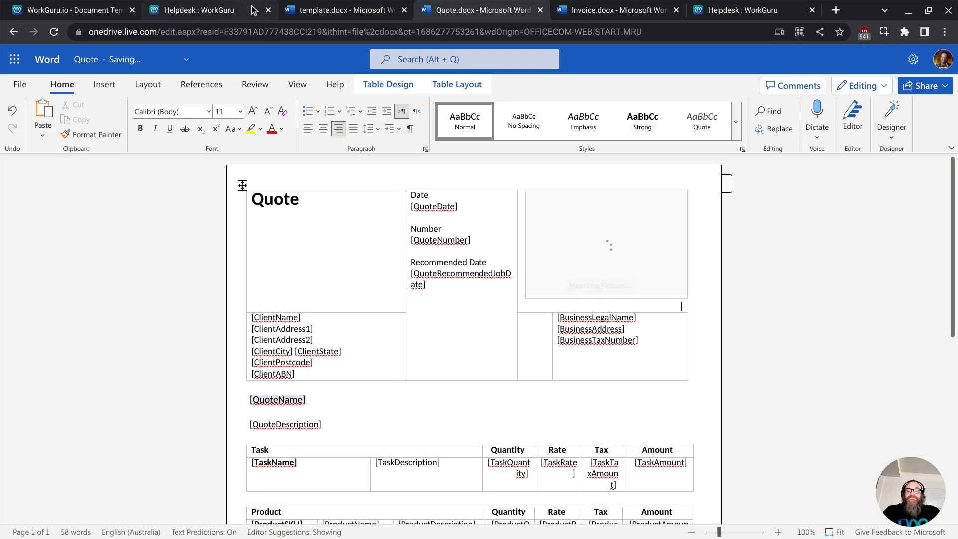
# - Review the Invoice document down to its Payment Options table
pyautogui.click(212, 17)
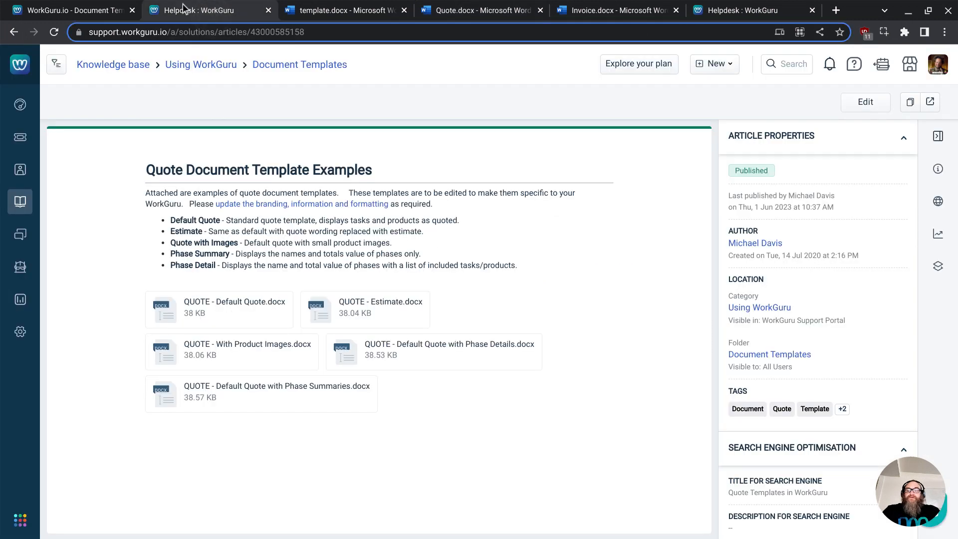
pyautogui.click(86, 15)
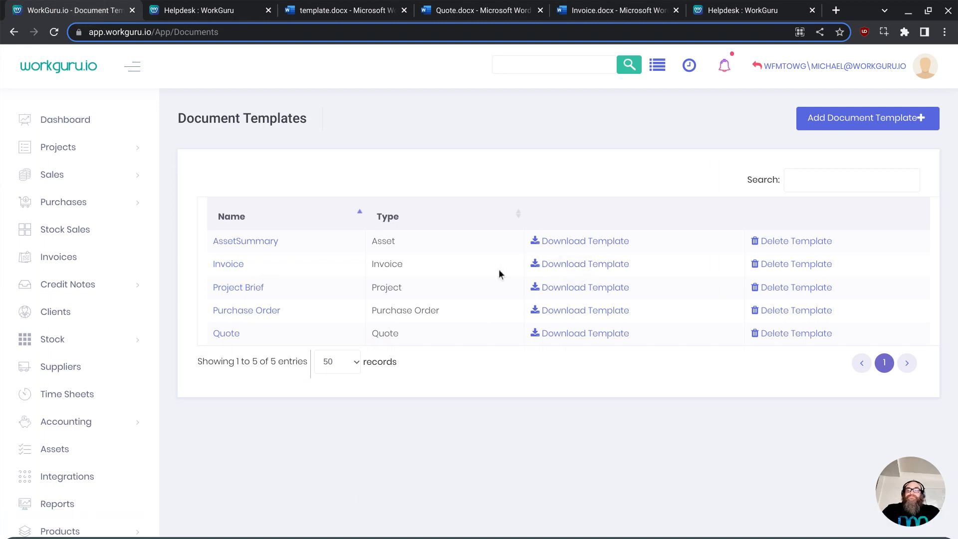
pyautogui.click(617, 10)
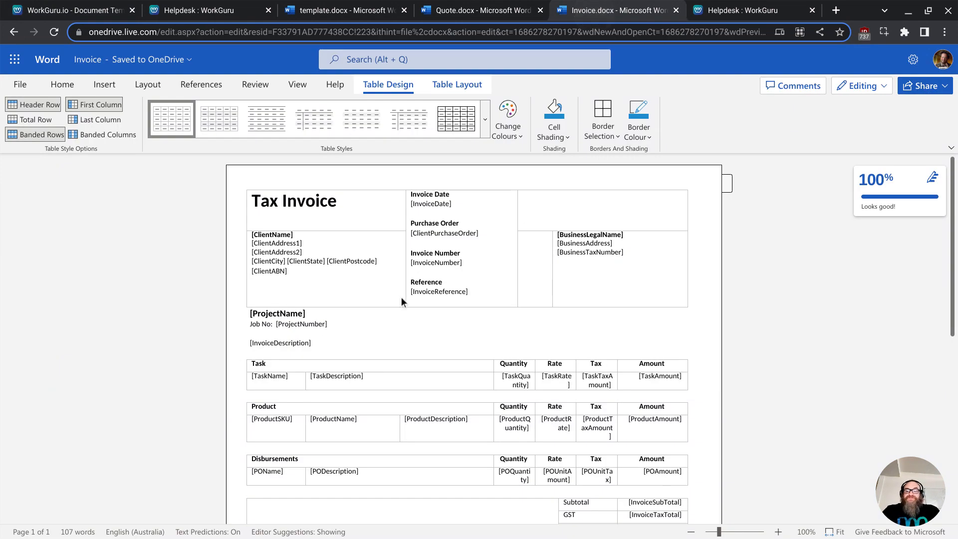
pyautogui.scroll(-2, 376, 272)
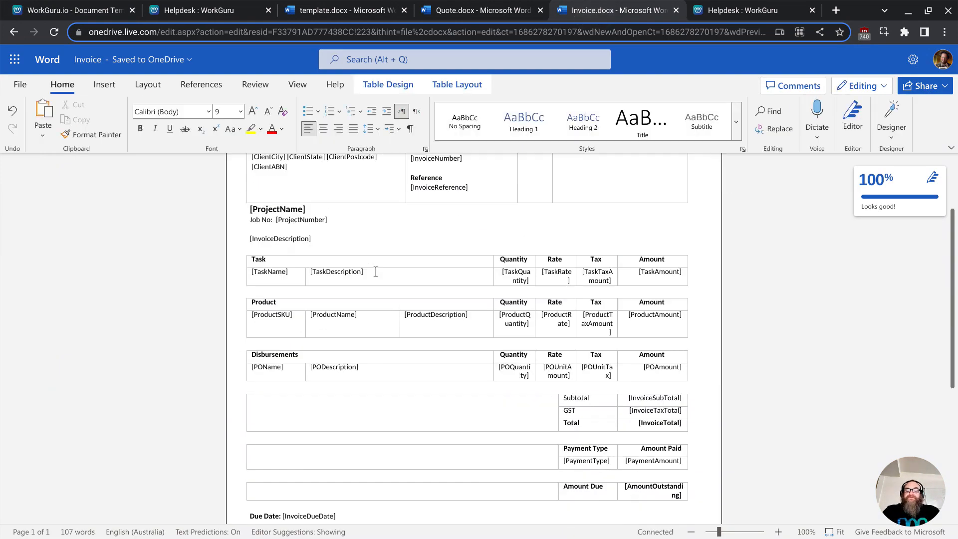
pyautogui.scroll(-2, 374, 274)
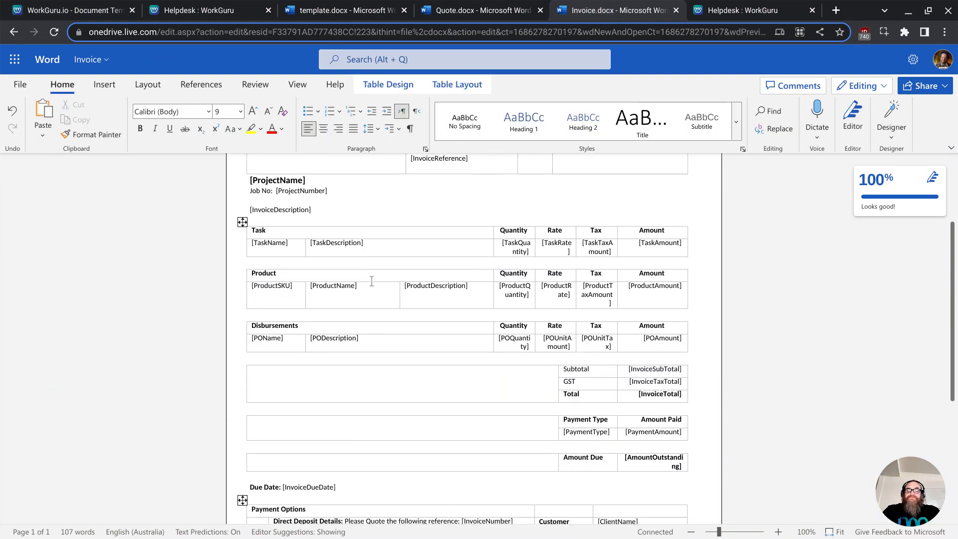
pyautogui.scroll(-1, 371, 281)
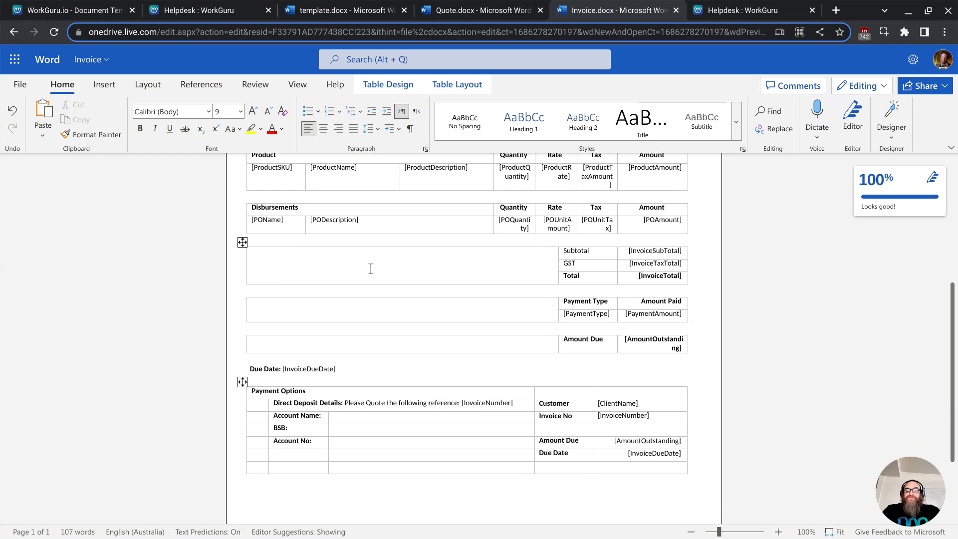
pyautogui.scroll(1, 372, 268)
pyautogui.scroll(-4, 374, 268)
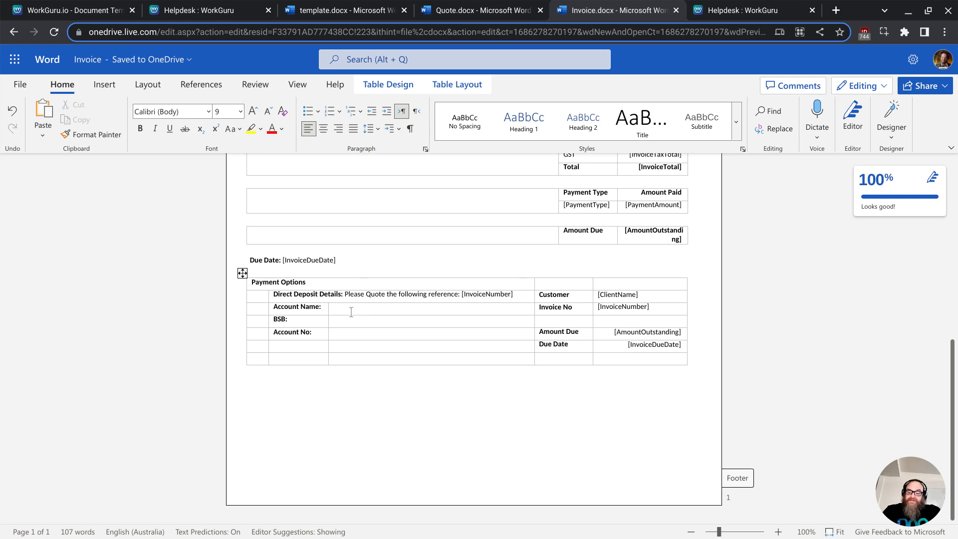
# - Fill in the Payment Options bank details: account name WFMTOWG Co Pty Ltd, the BSB and the account number
pyautogui.click(352, 312)
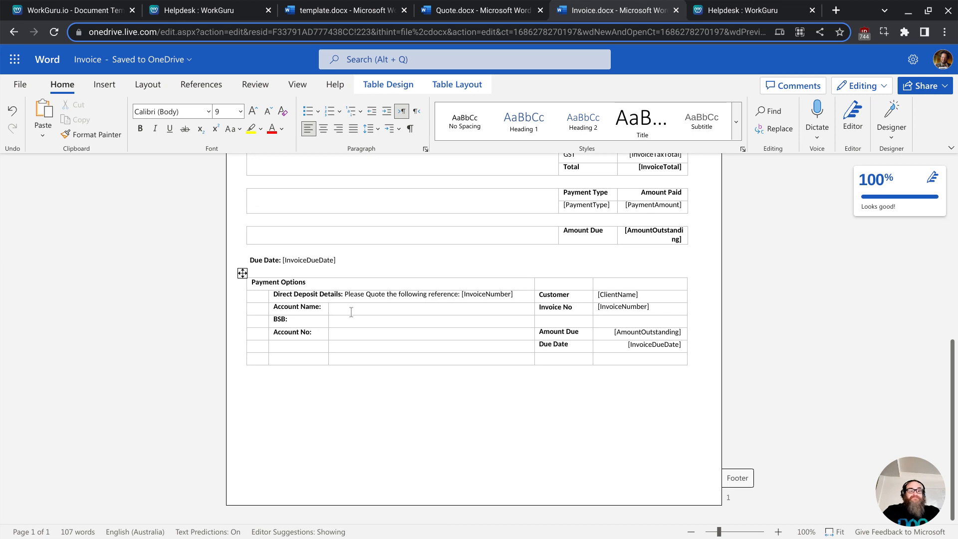
pyautogui.write('WFMTOWG')
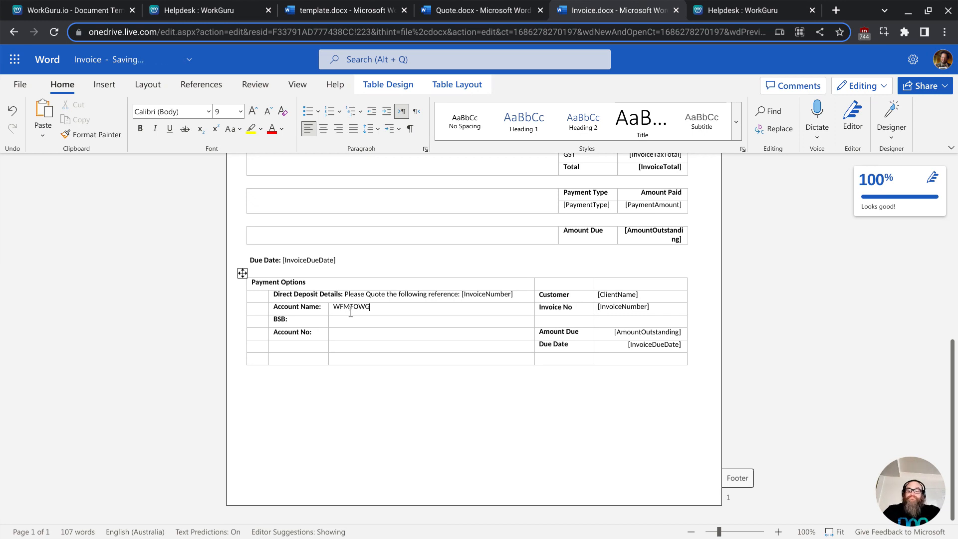
pyautogui.write(' Co Pty Lt')
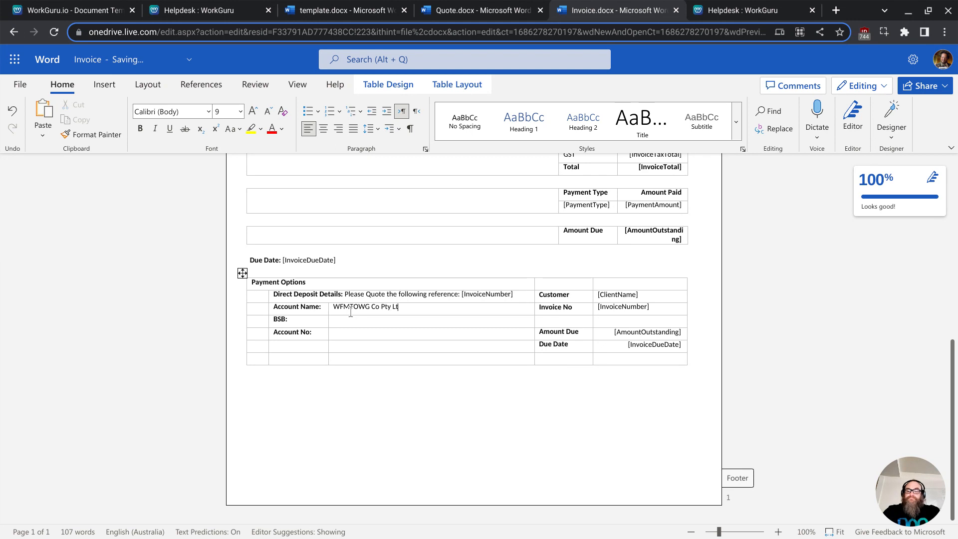
pyautogui.write('d')
pyautogui.press('Tab')
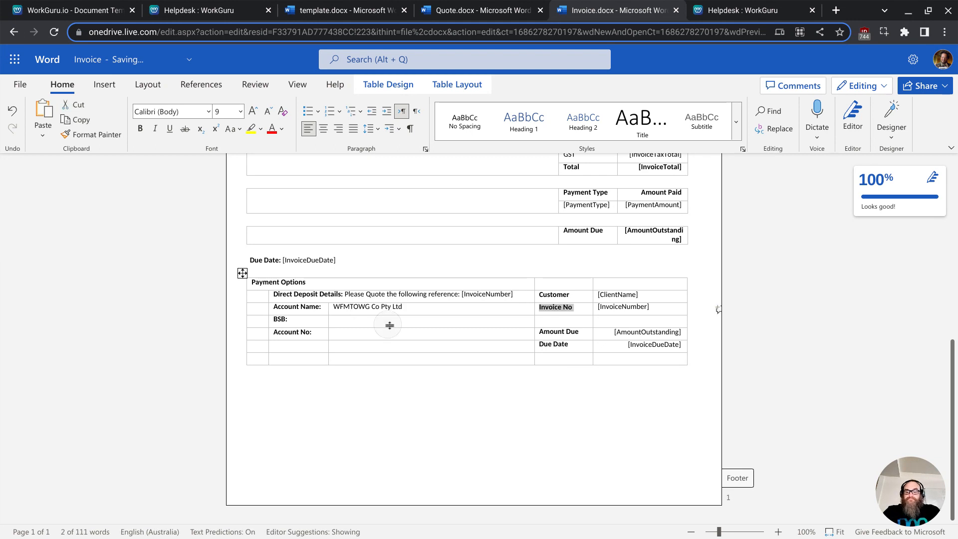
pyautogui.click(388, 324)
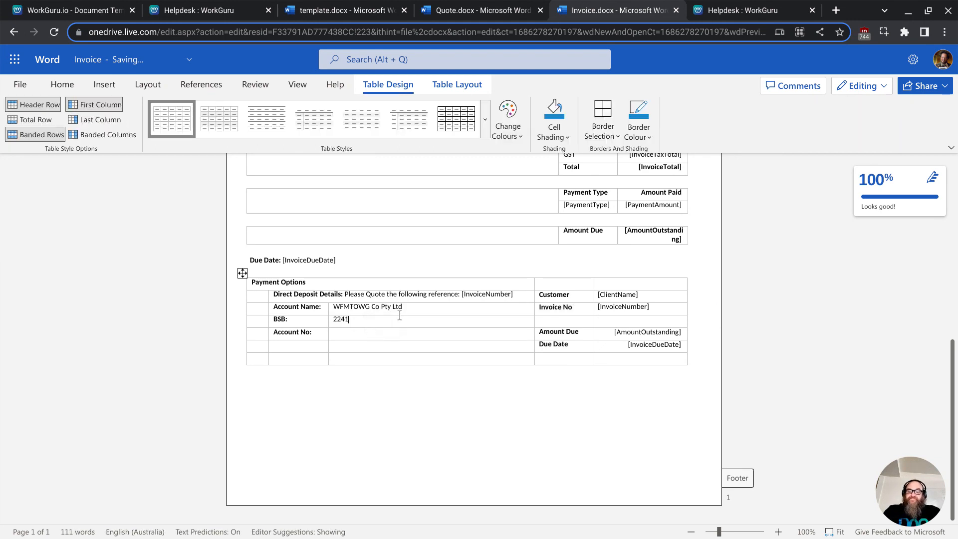
pyautogui.click(368, 336)
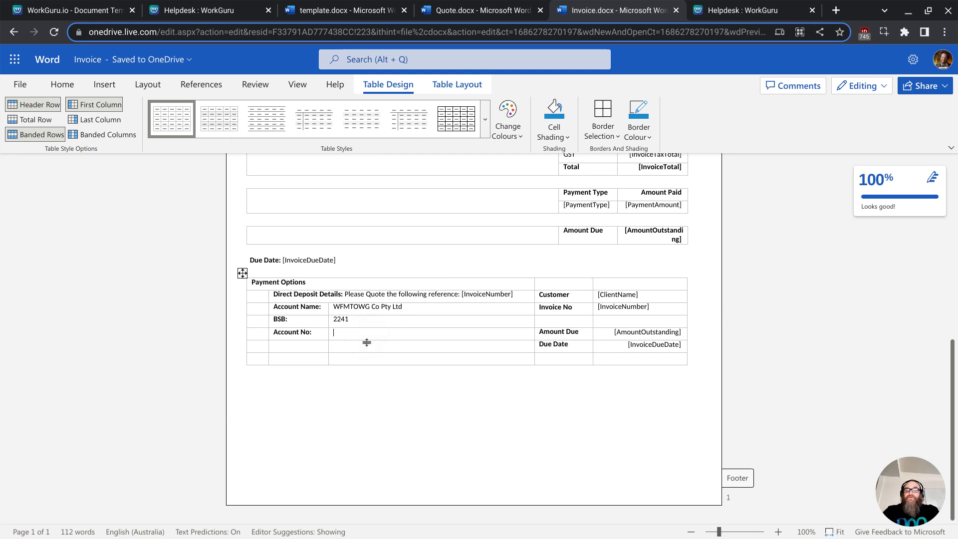
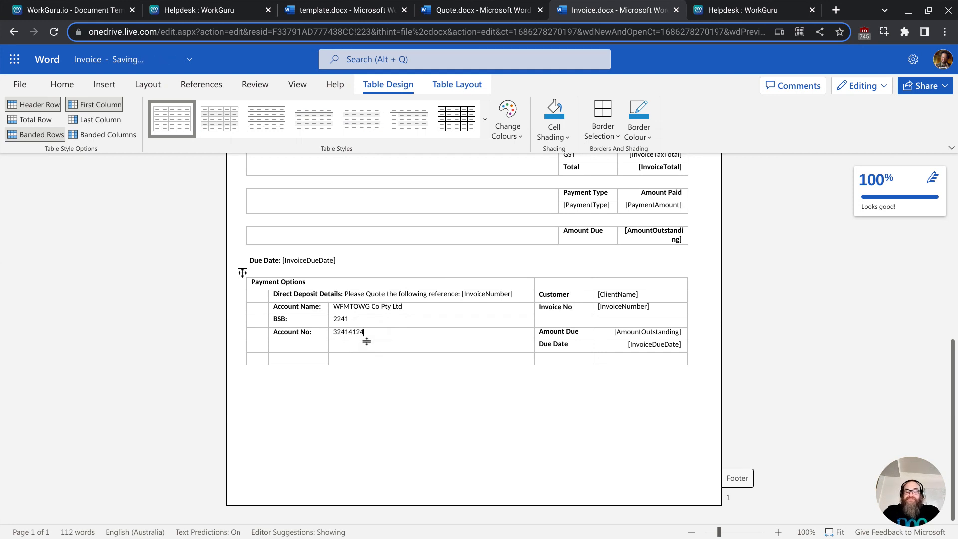
# - Insert the WorkGuru Text Logo.png image from the Downloads folder into the Invoice document's header table
pyautogui.click(288, 530)
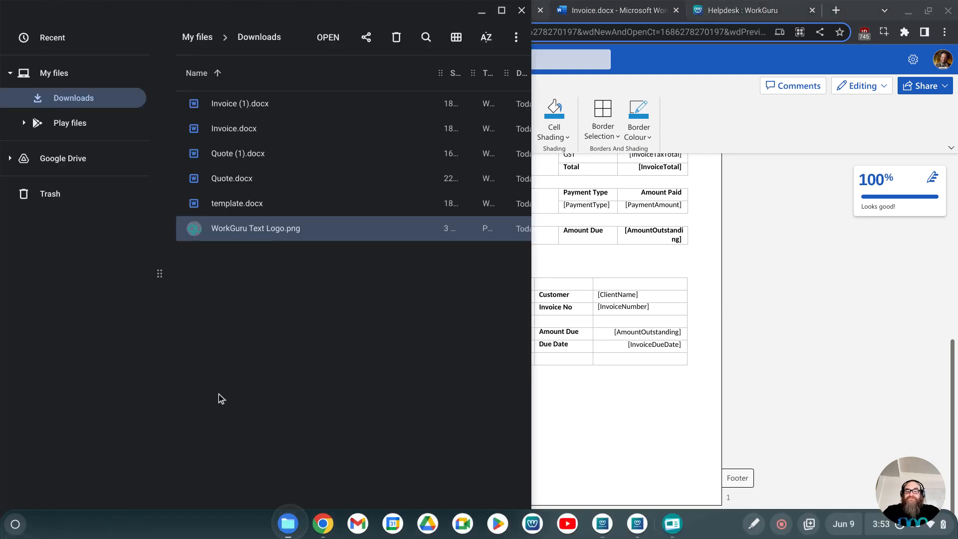
pyautogui.scroll(3, 691, 432)
pyautogui.scroll(5, 691, 432)
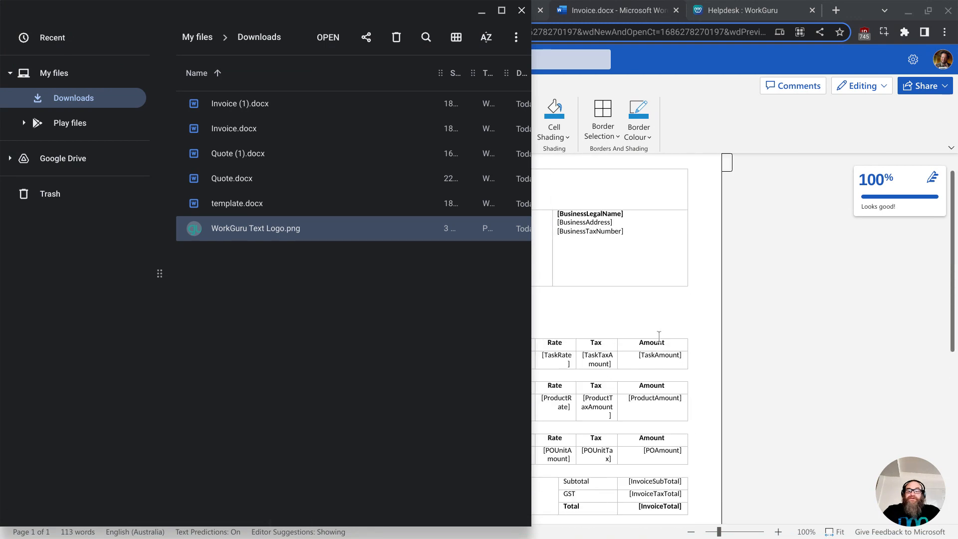
pyautogui.moveTo(265, 237); pyautogui.dragTo(578, 212)
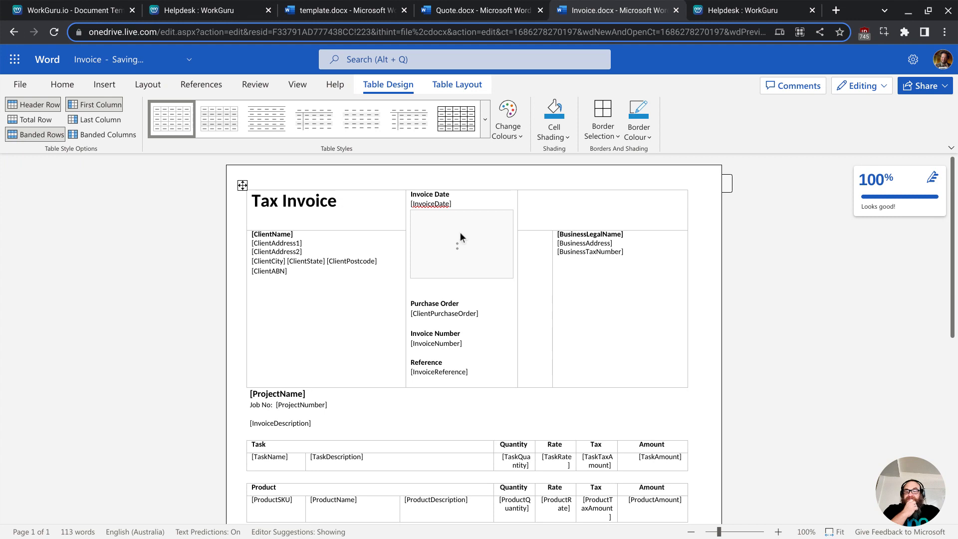
pyautogui.moveTo(463, 232); pyautogui.dragTo(563, 214)
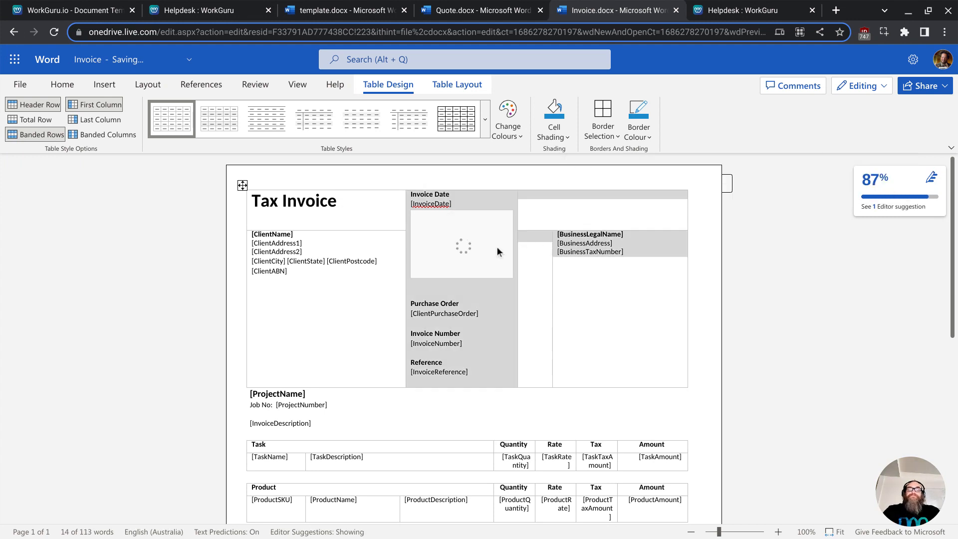
pyautogui.click(729, 239)
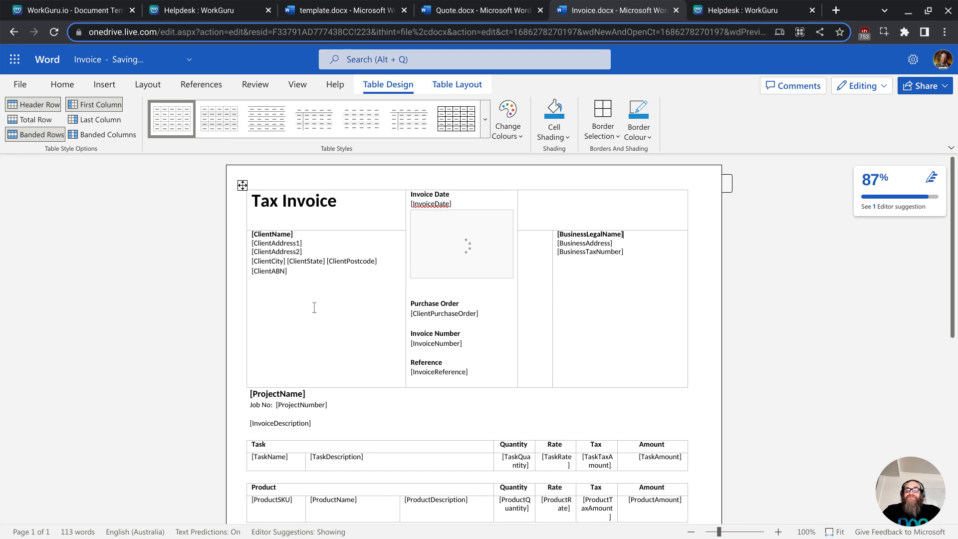
pyautogui.scroll(-3, 314, 308)
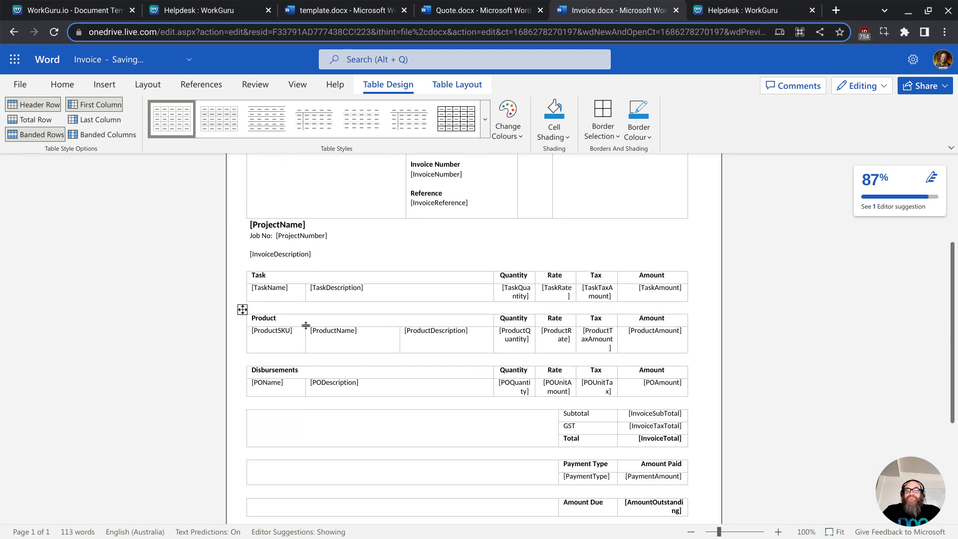
# - Download a copy of the edited Quote document
pyautogui.click(441, 10)
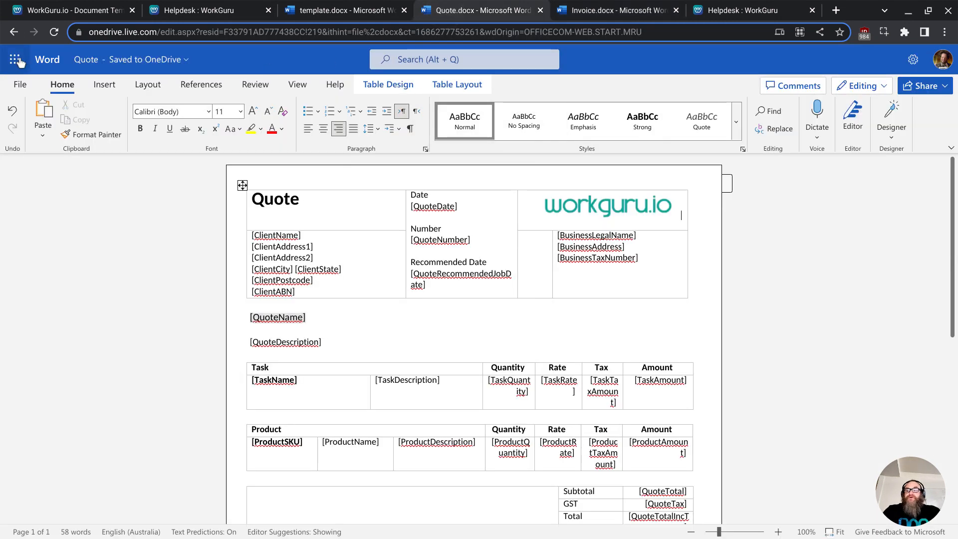
pyautogui.click(20, 84)
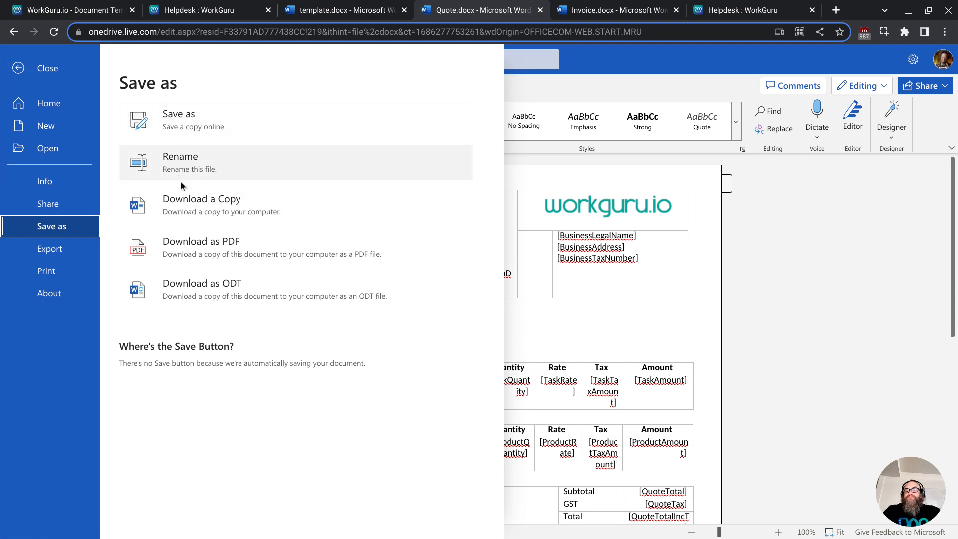
pyautogui.click(182, 207)
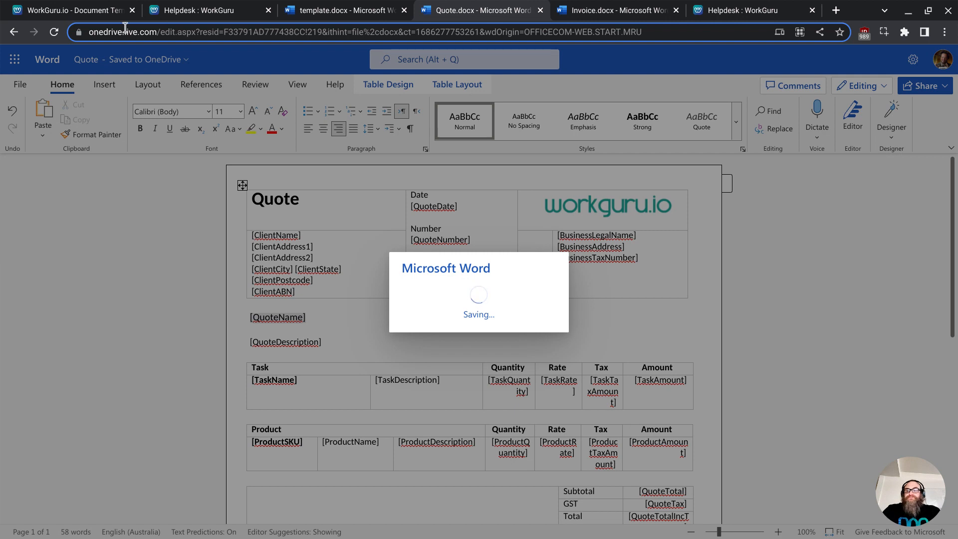
# - Upload Quote (1).docx as the new file for the Quote document template and save the template
pyautogui.click(95, 17)
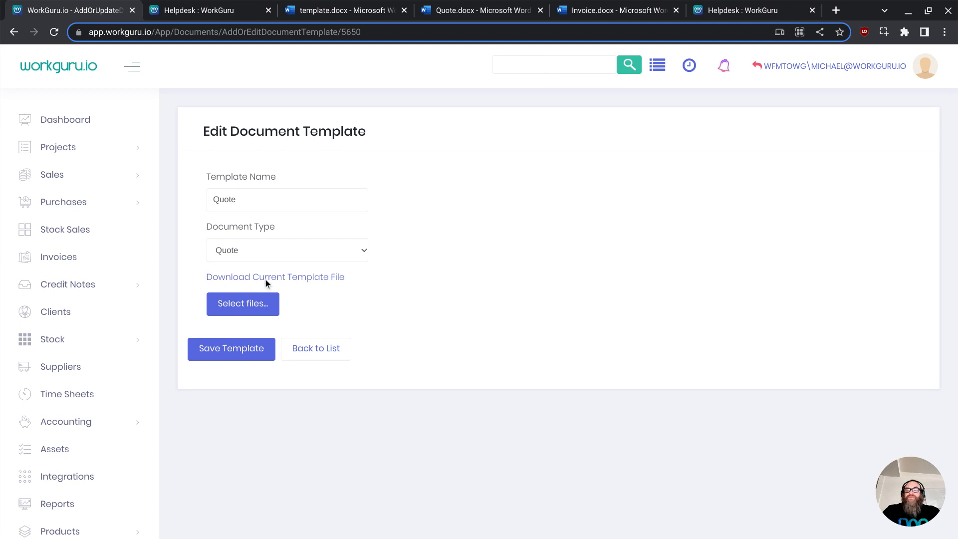
pyautogui.click(247, 309)
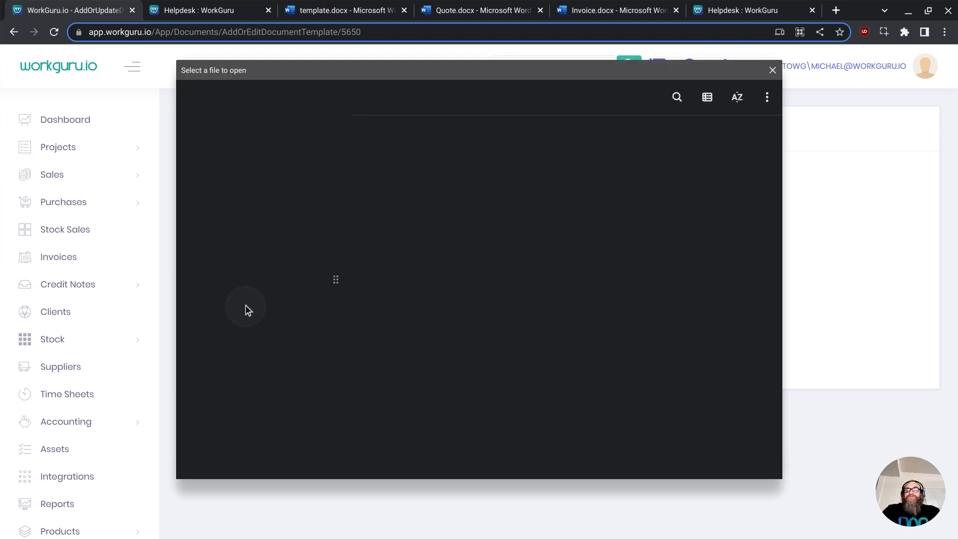
pyautogui.click(411, 191)
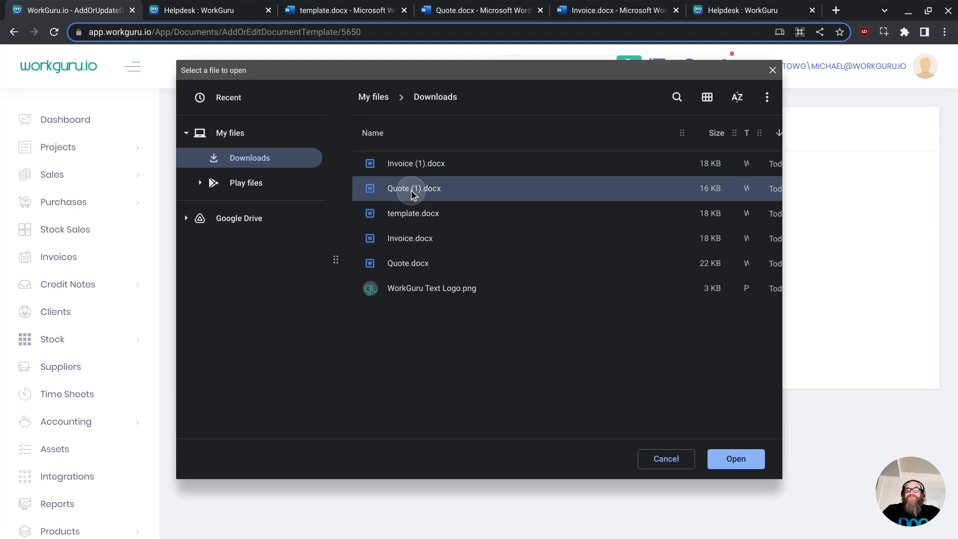
pyautogui.click(729, 460)
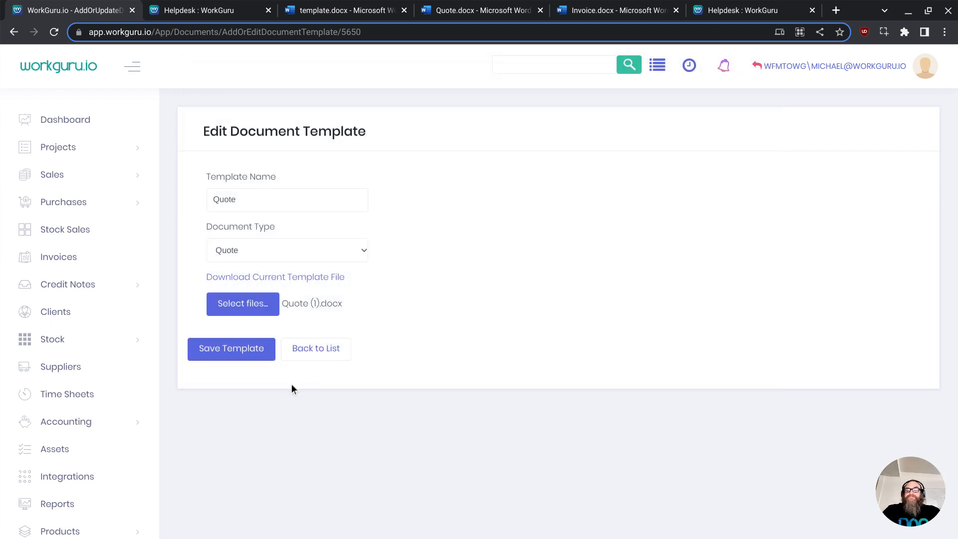
pyautogui.click(237, 355)
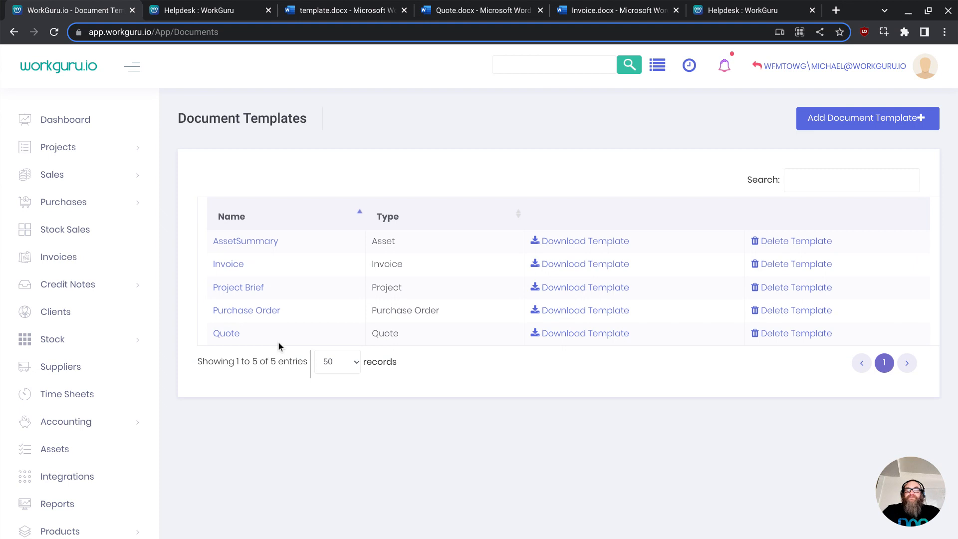
# - Download a copy of the edited template document
pyautogui.click(325, 15)
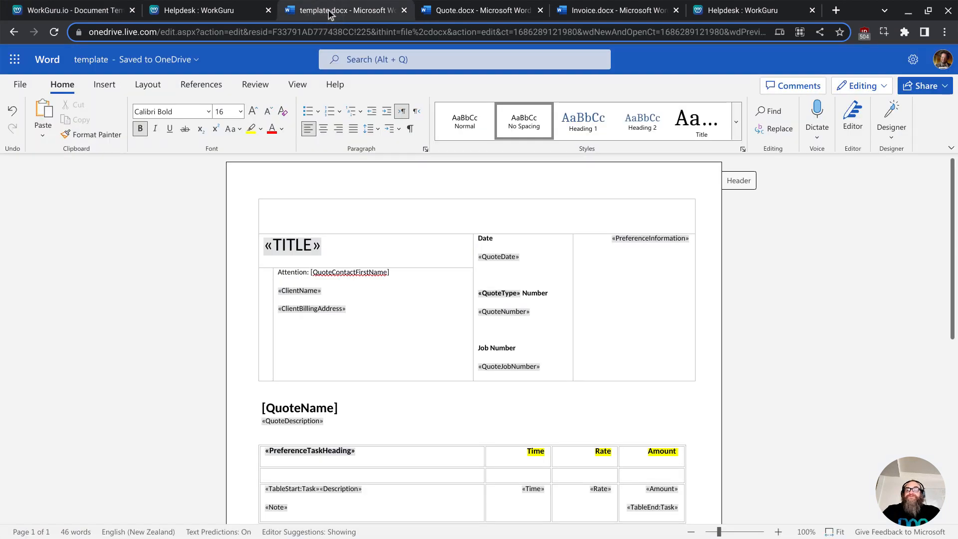
pyautogui.click(23, 85)
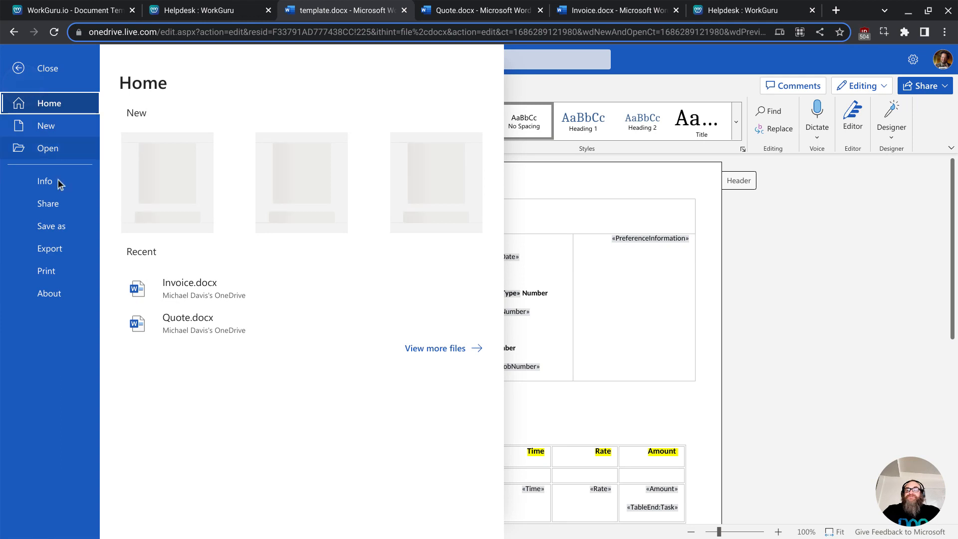
pyautogui.click(55, 229)
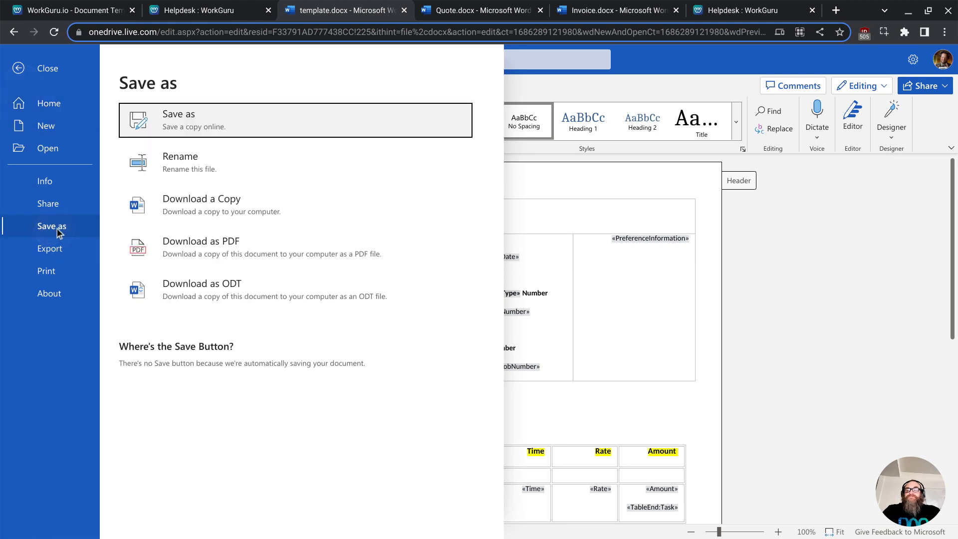
pyautogui.click(193, 204)
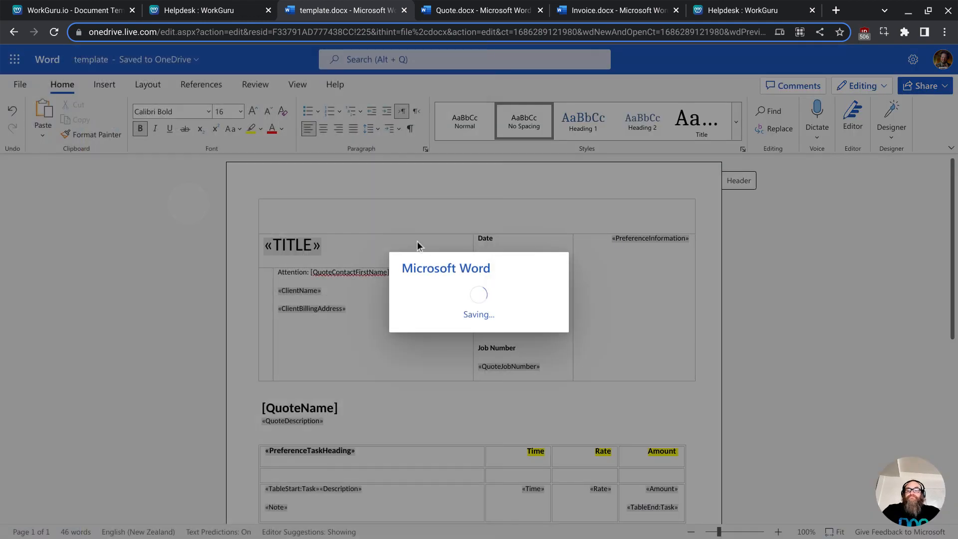
# - Add a new document template named Quote Summary of type Quote using template.docx, and save it
pyautogui.click(108, 12)
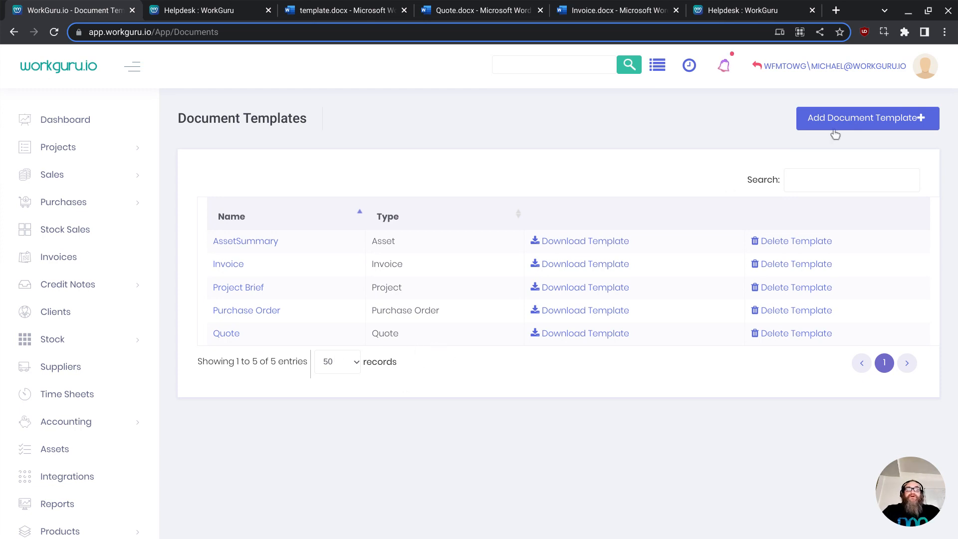
pyautogui.click(848, 125)
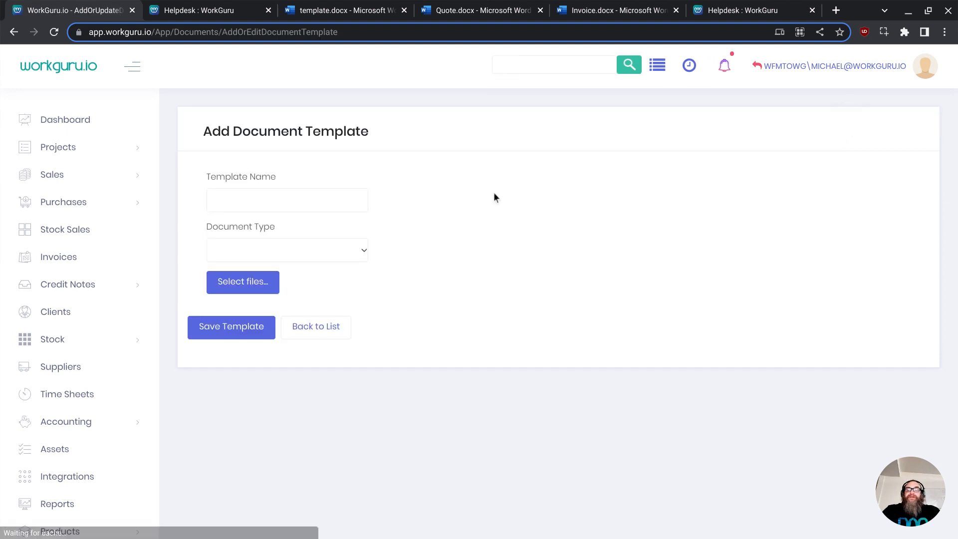
pyautogui.click(343, 194)
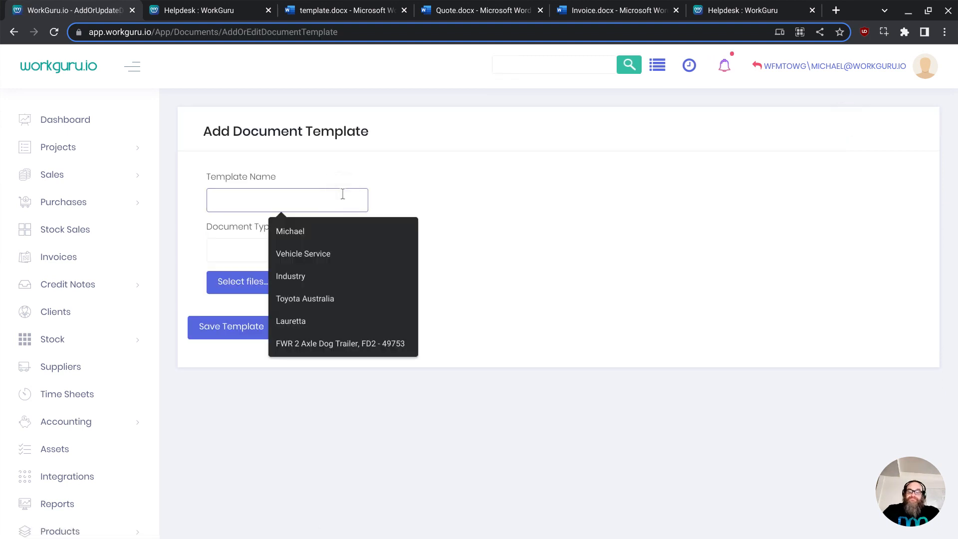
pyautogui.write('Quote')
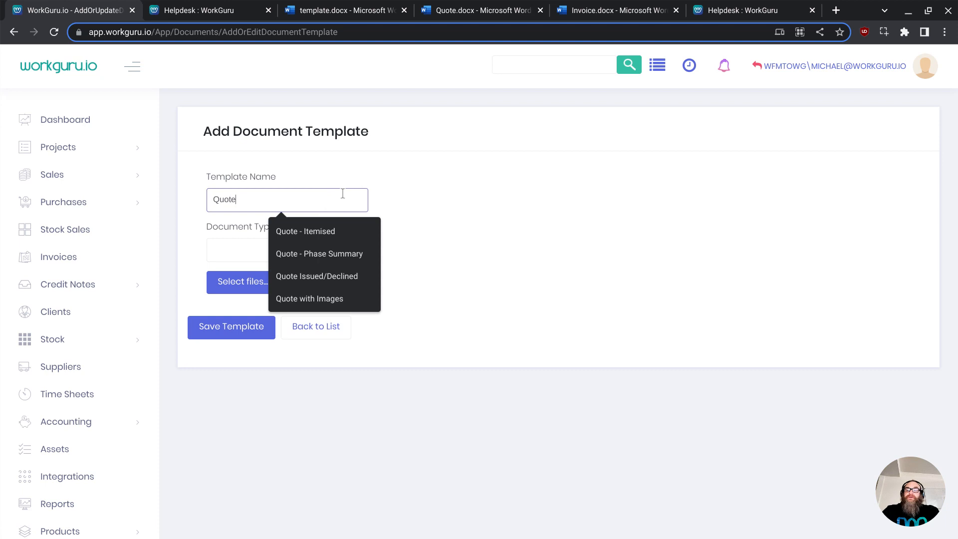
pyautogui.write(' Summary')
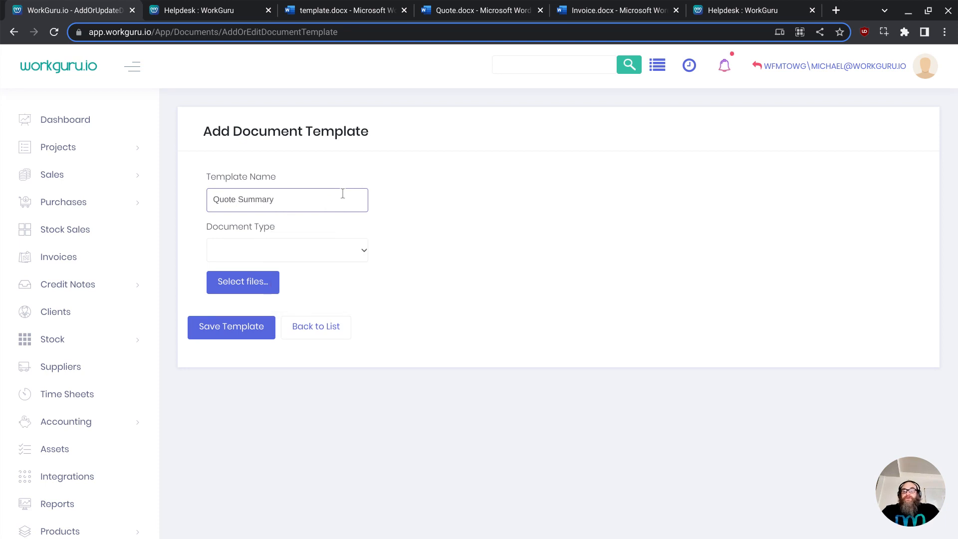
pyautogui.click(313, 243)
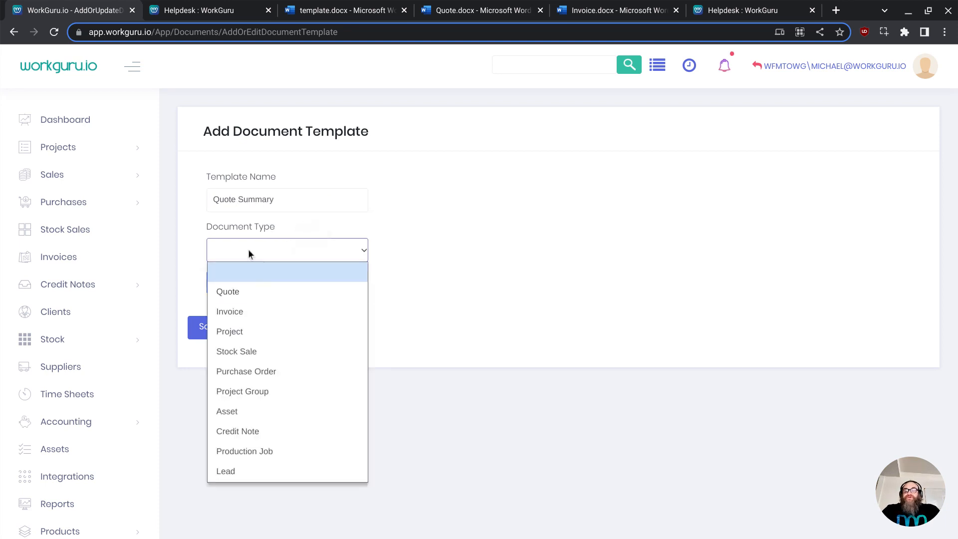
pyautogui.click(245, 290)
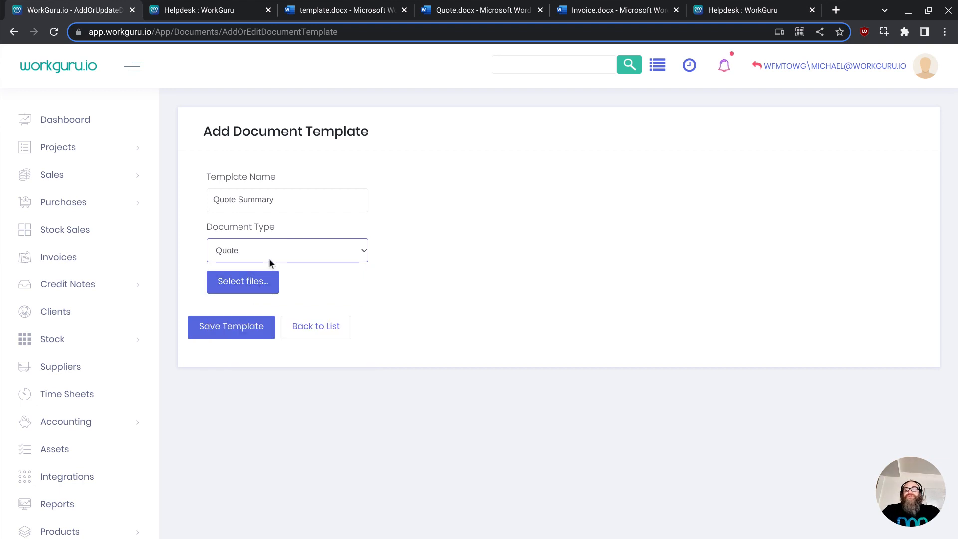
pyautogui.click(251, 282)
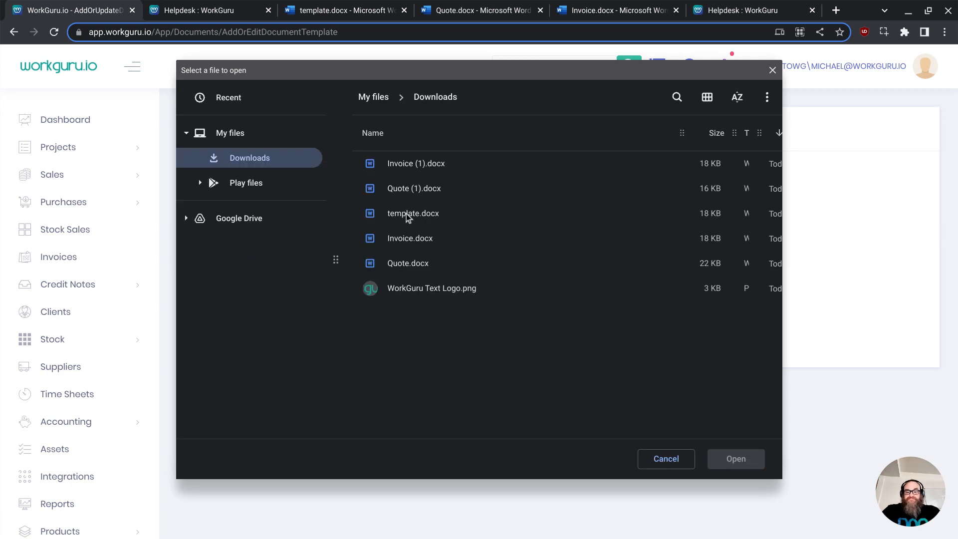
pyautogui.click(406, 213)
pyautogui.click(741, 462)
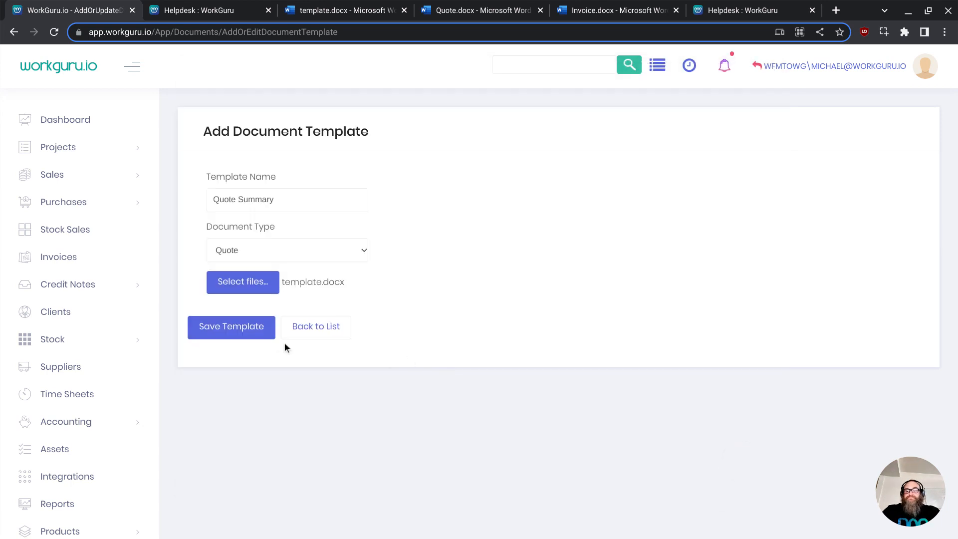
pyautogui.click(247, 330)
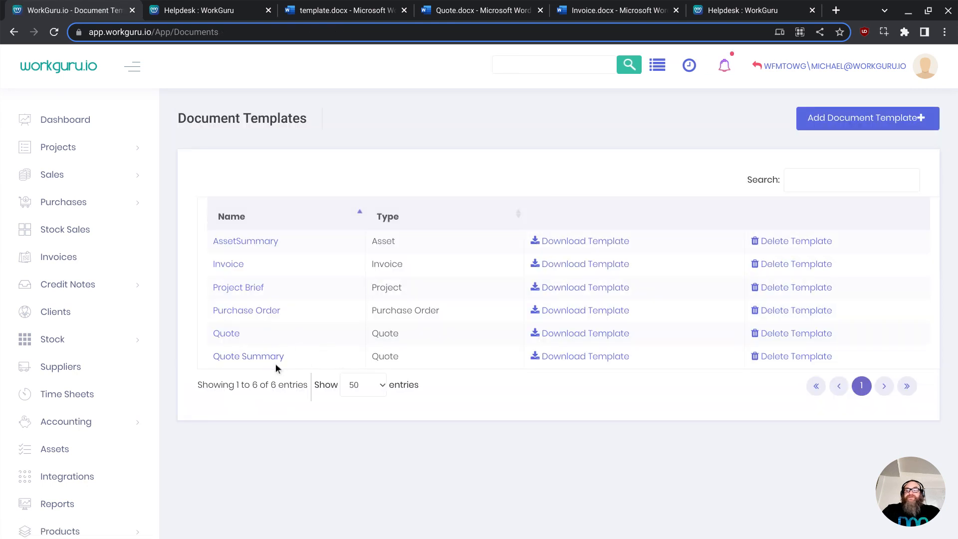
# - Open a draft quote from the Sales quotes list
pyautogui.click(73, 177)
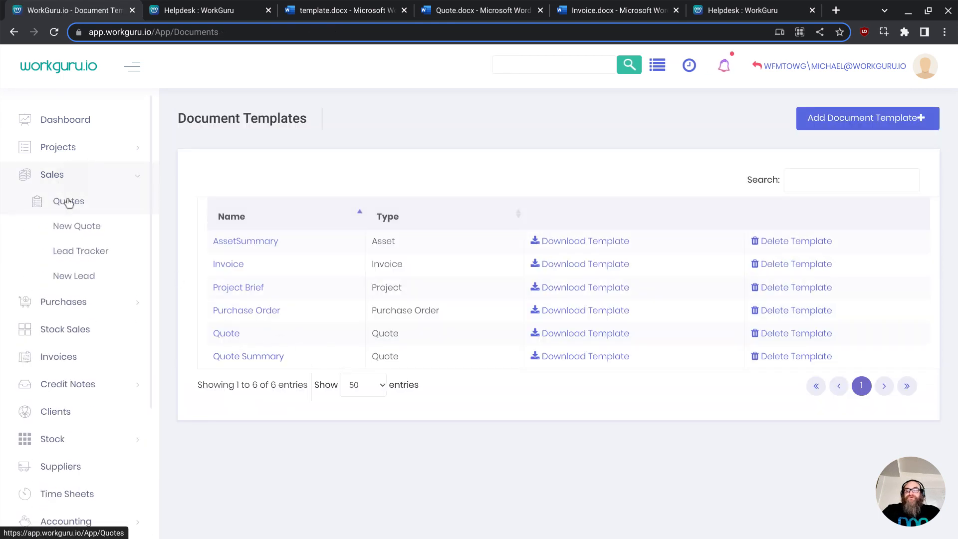
pyautogui.click(72, 206)
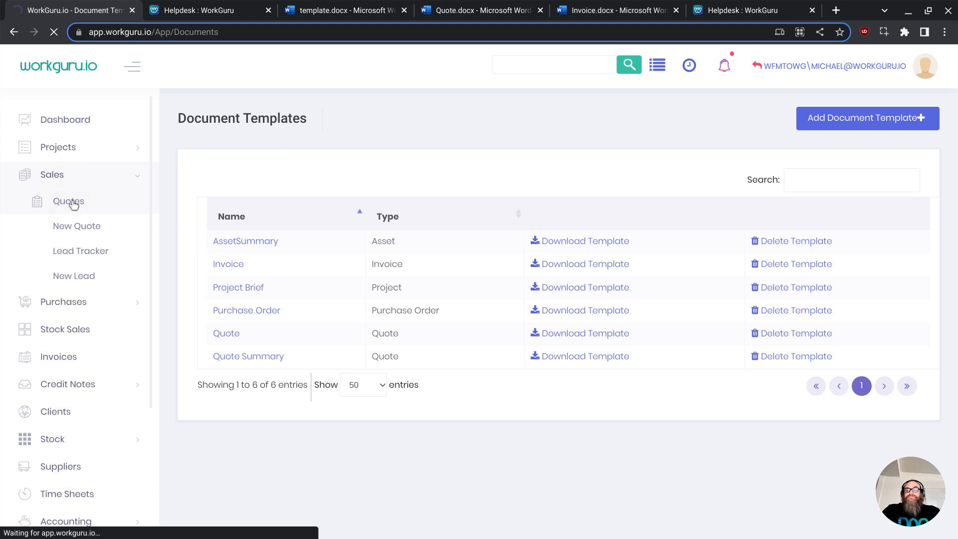
pyautogui.scroll(-3, 385, 455)
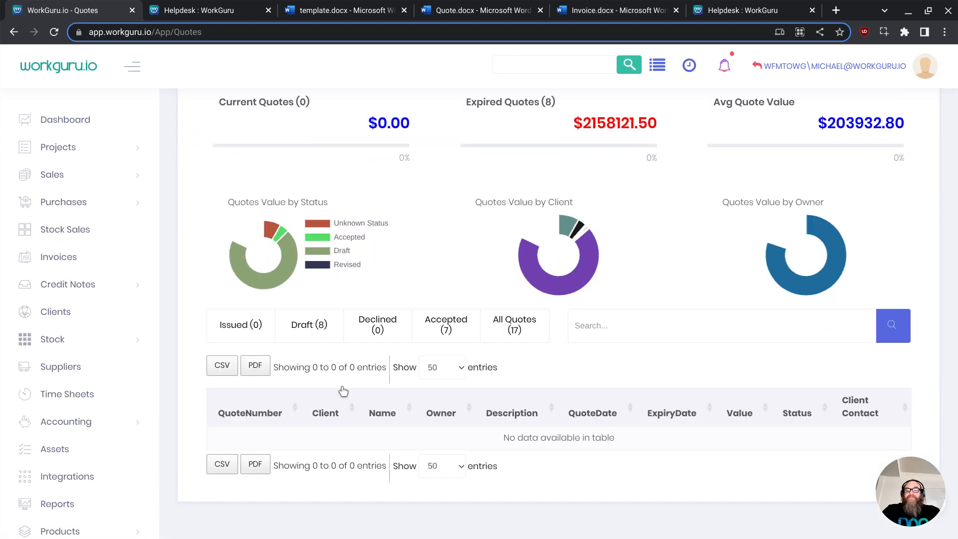
pyautogui.click(319, 338)
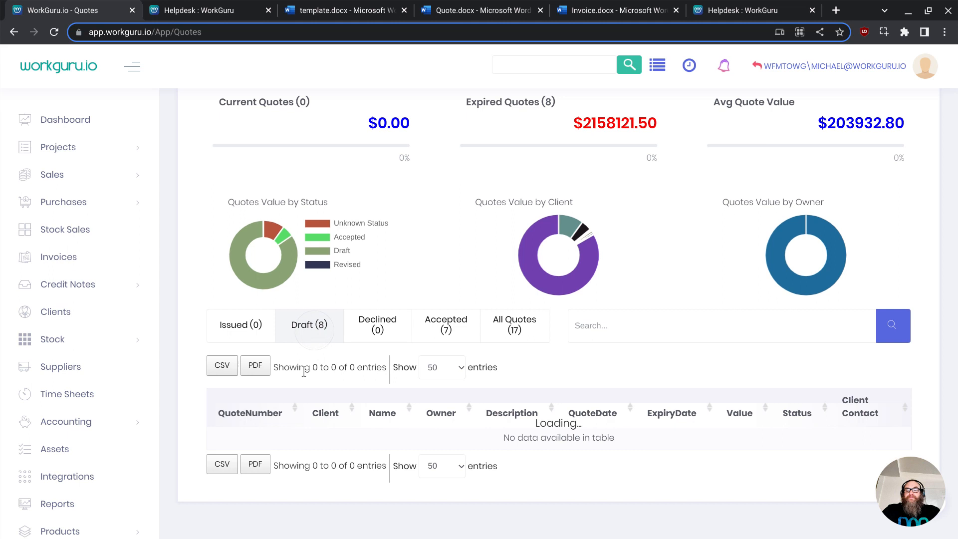
pyautogui.click(233, 437)
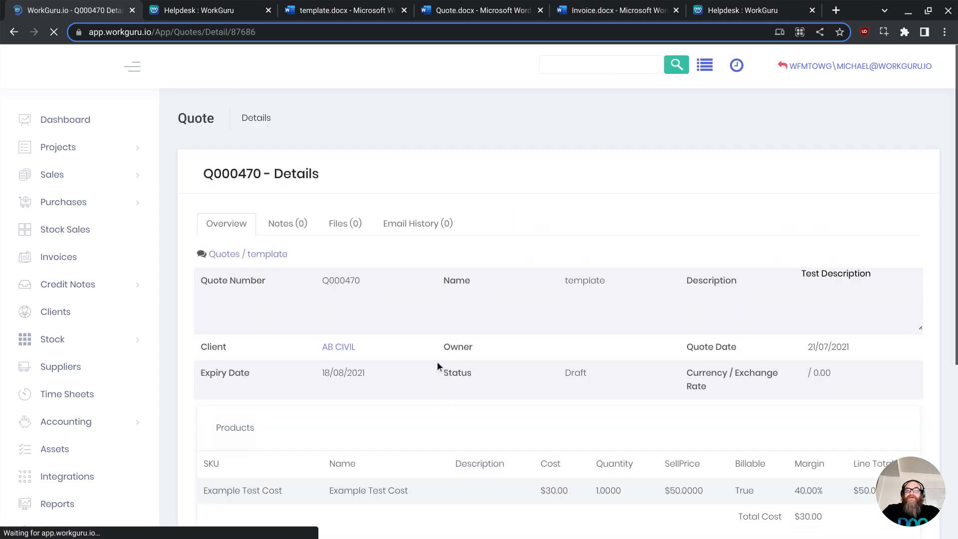
# - Open the quote's print options and review the available print templates and output formats
pyautogui.scroll(-6, 469, 380)
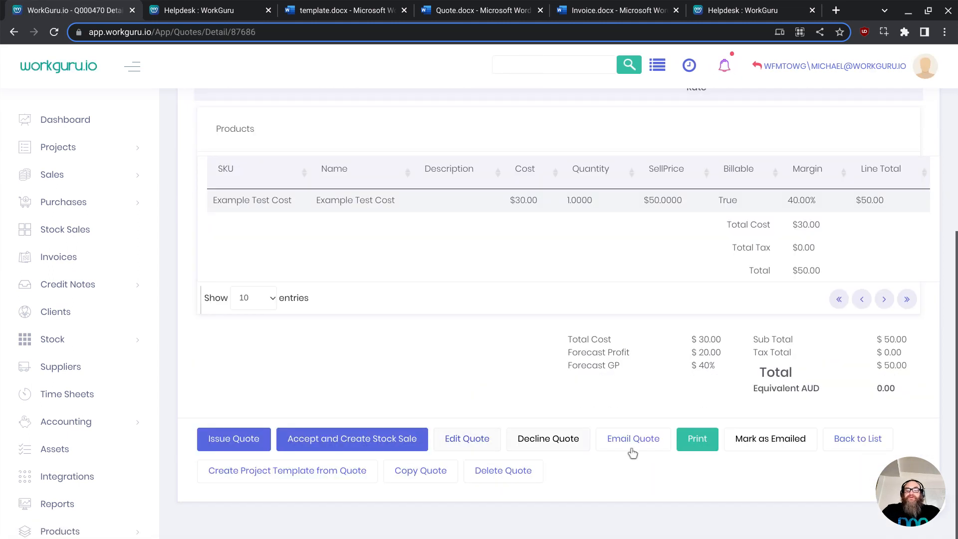
pyautogui.click(694, 443)
pyautogui.scroll(-1, 389, 469)
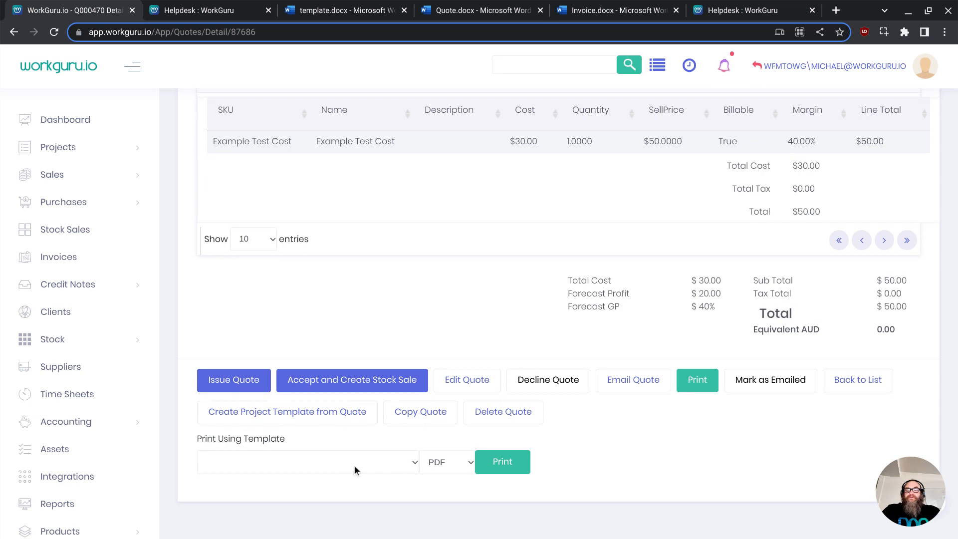
pyautogui.click(354, 466)
pyautogui.click(324, 491)
pyautogui.click(371, 469)
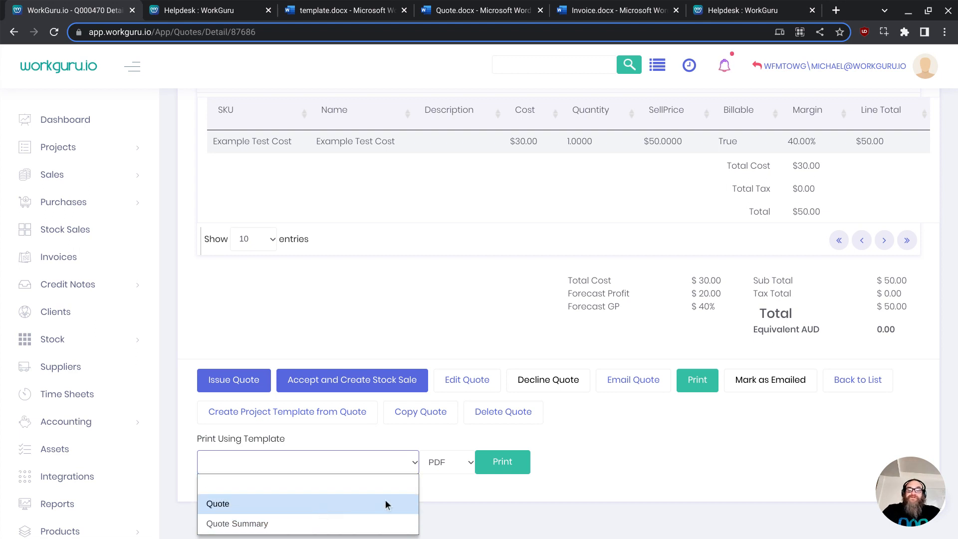
pyautogui.click(459, 488)
pyautogui.click(449, 464)
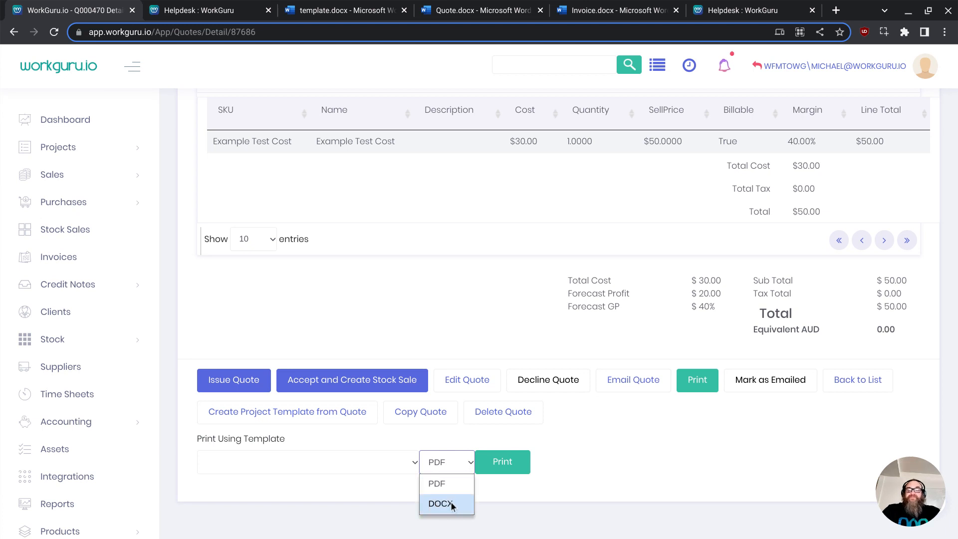
pyautogui.click(586, 499)
# - Open the quote's email page and choose Quote as the email template
pyautogui.click(627, 389)
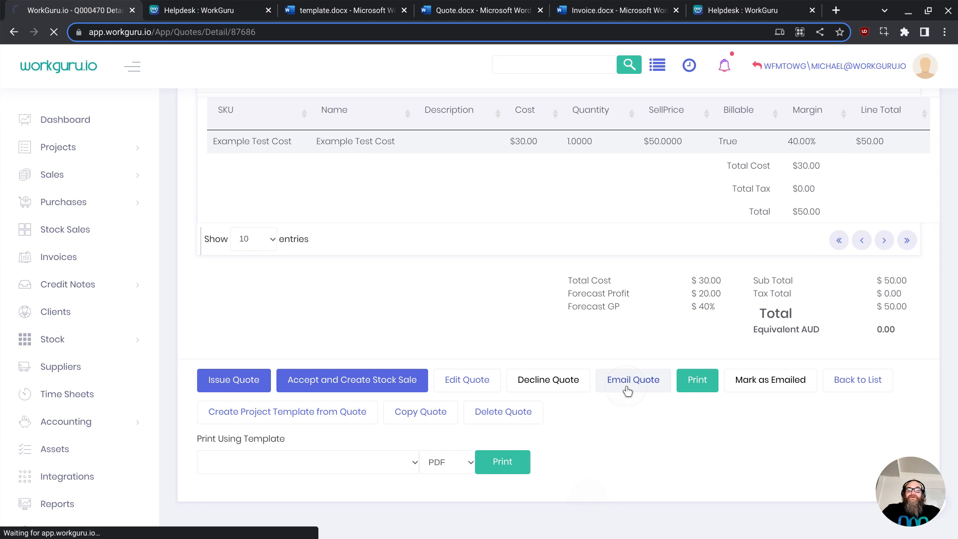
pyautogui.scroll(-4, 551, 474)
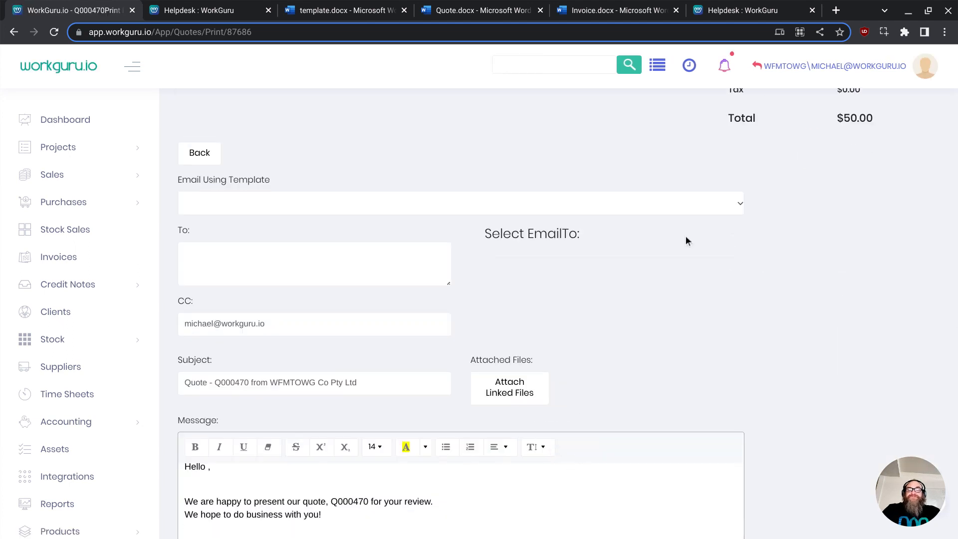
pyautogui.scroll(4, 719, 180)
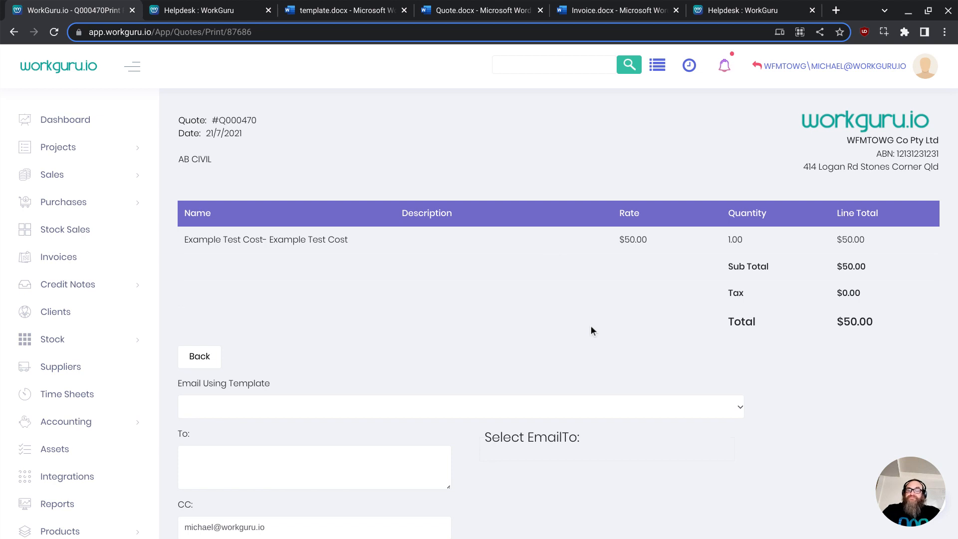
pyautogui.scroll(-2, 600, 324)
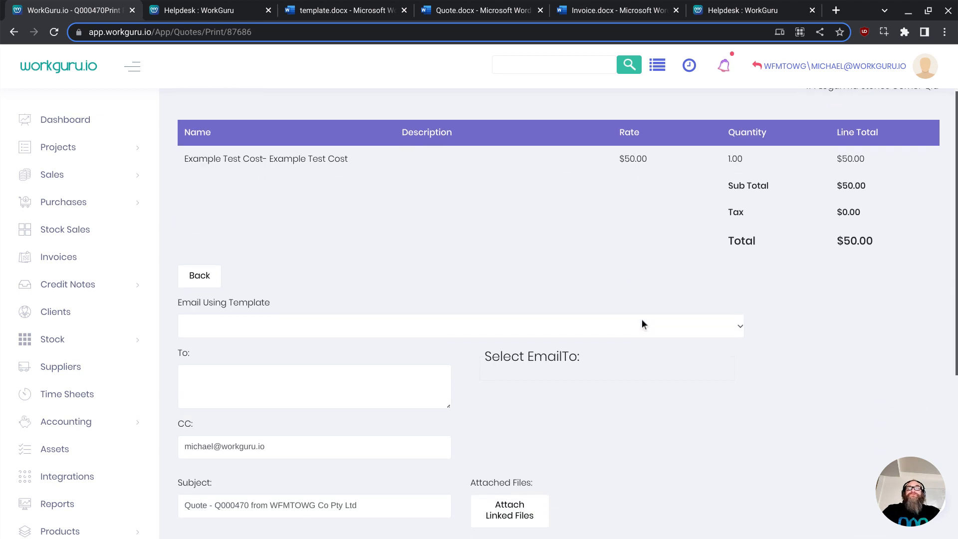
pyautogui.click(379, 323)
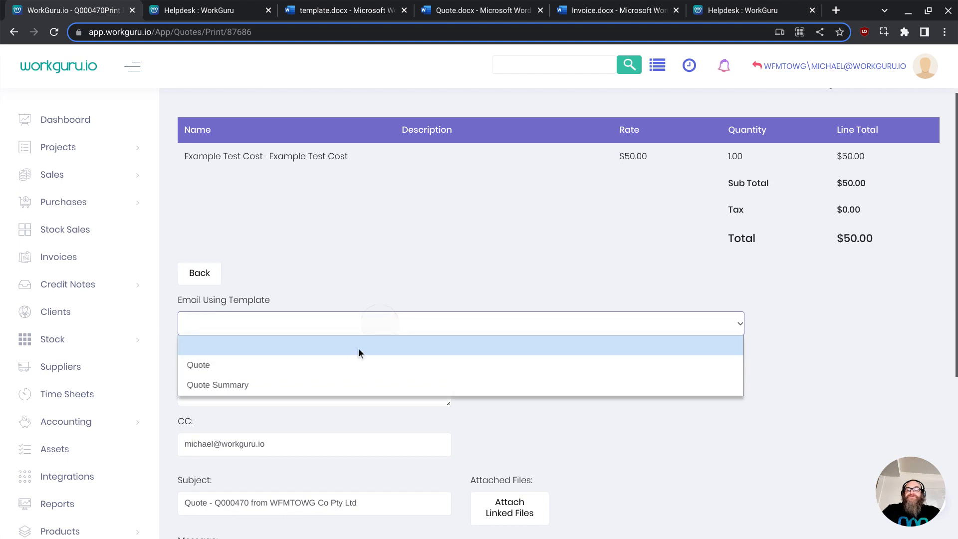
pyautogui.click(323, 369)
pyautogui.scroll(-5, 465, 368)
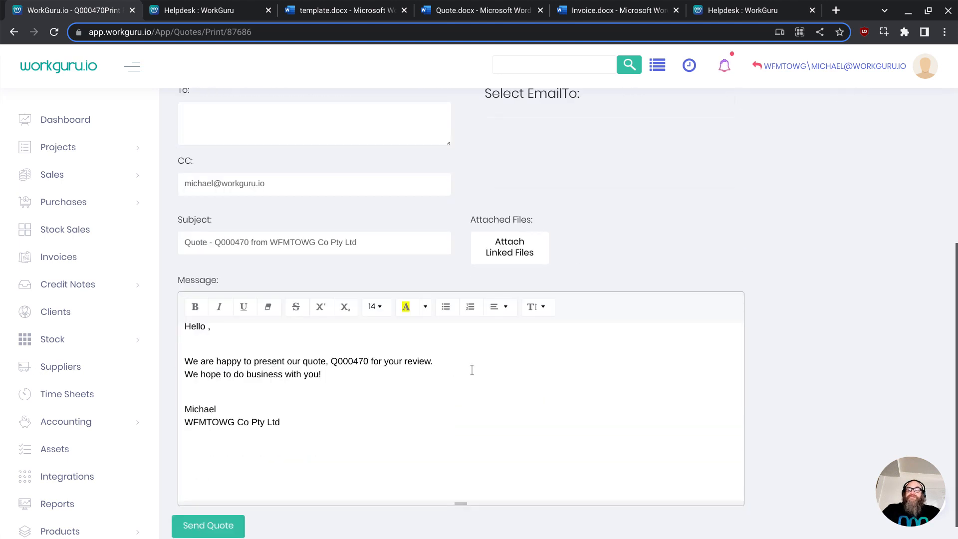
pyautogui.scroll(1, 478, 245)
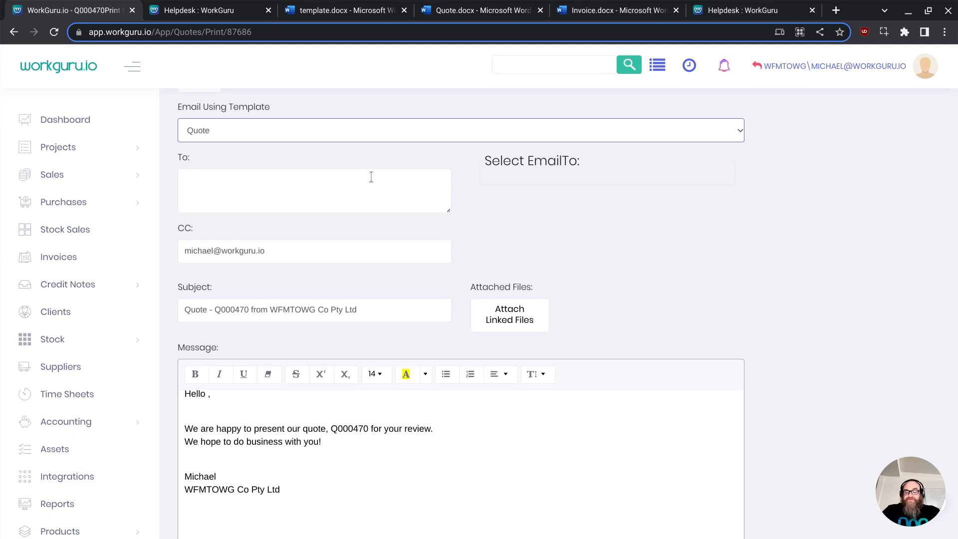
pyautogui.scroll(-2, 300, 425)
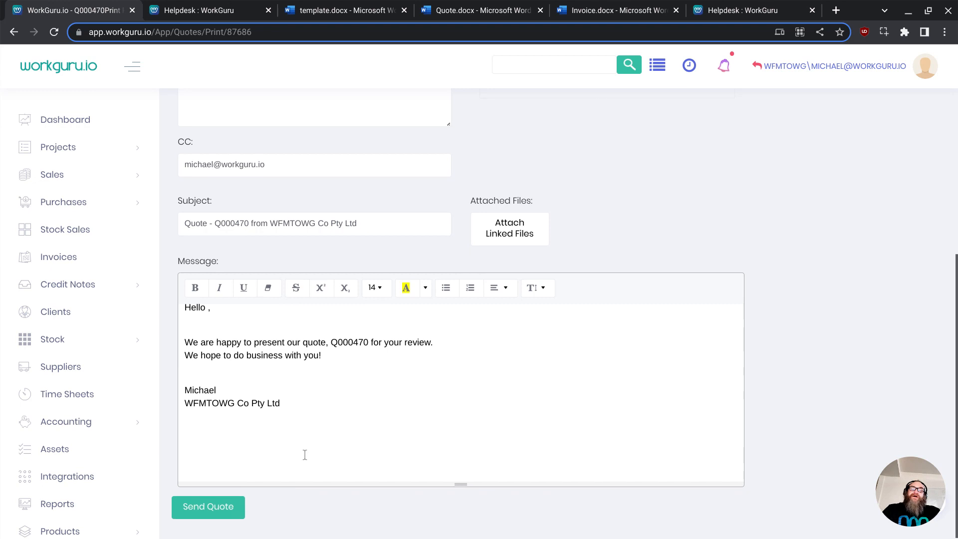
pyautogui.scroll(1, 379, 402)
pyautogui.scroll(1, 379, 406)
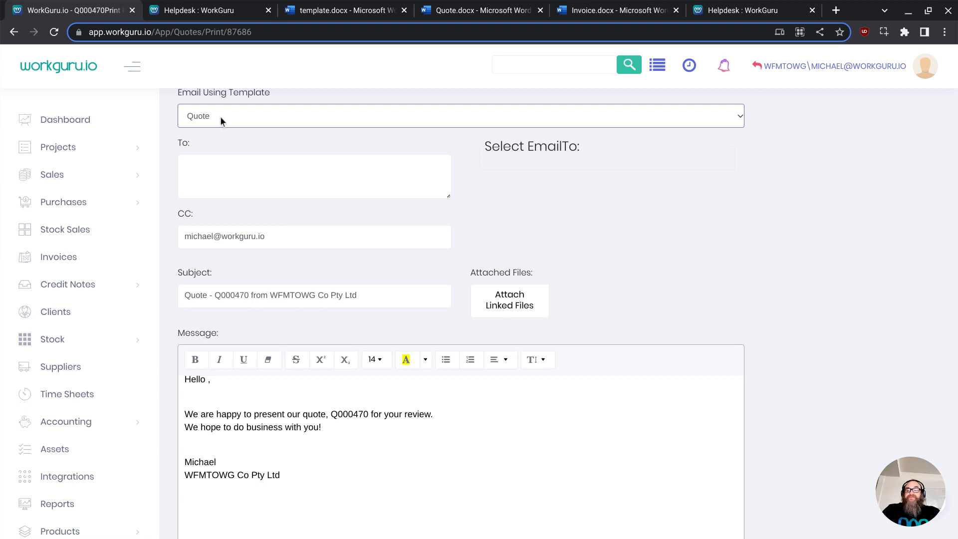
pyautogui.scroll(-1, 441, 398)
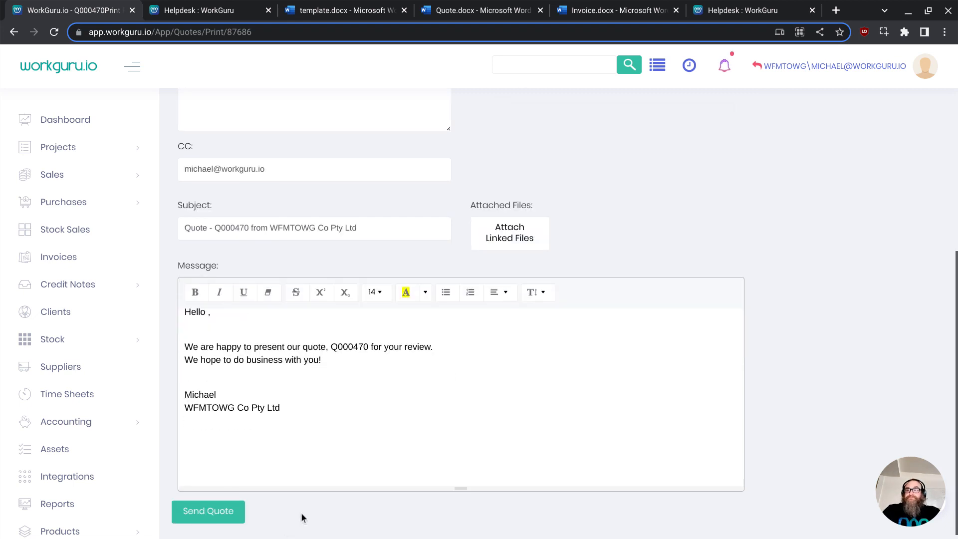
pyautogui.scroll(3, 301, 513)
# - Open the Document Templates list under Administration and compare it with the helpdesk article
pyautogui.scroll(-1, 109, 500)
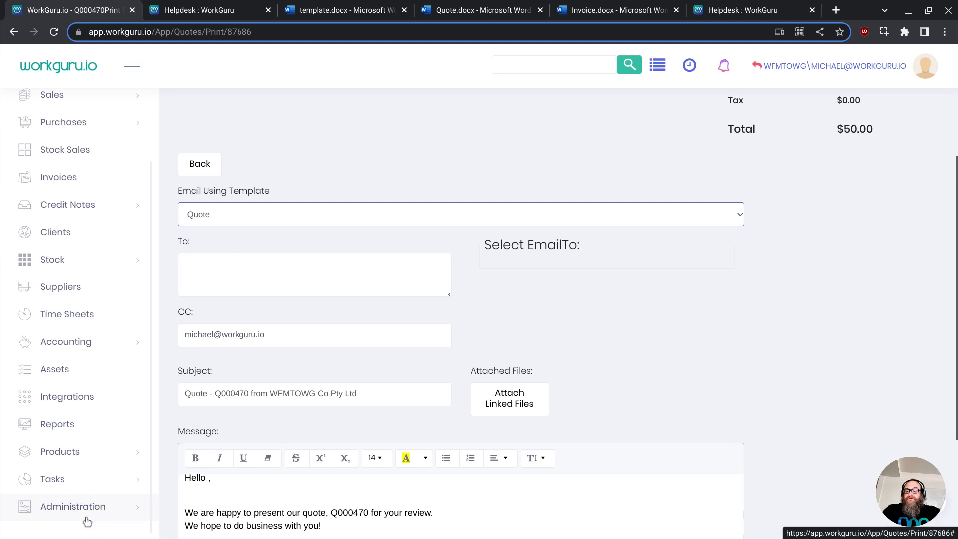
pyautogui.click(95, 506)
pyautogui.scroll(-5, 88, 390)
pyautogui.click(85, 183)
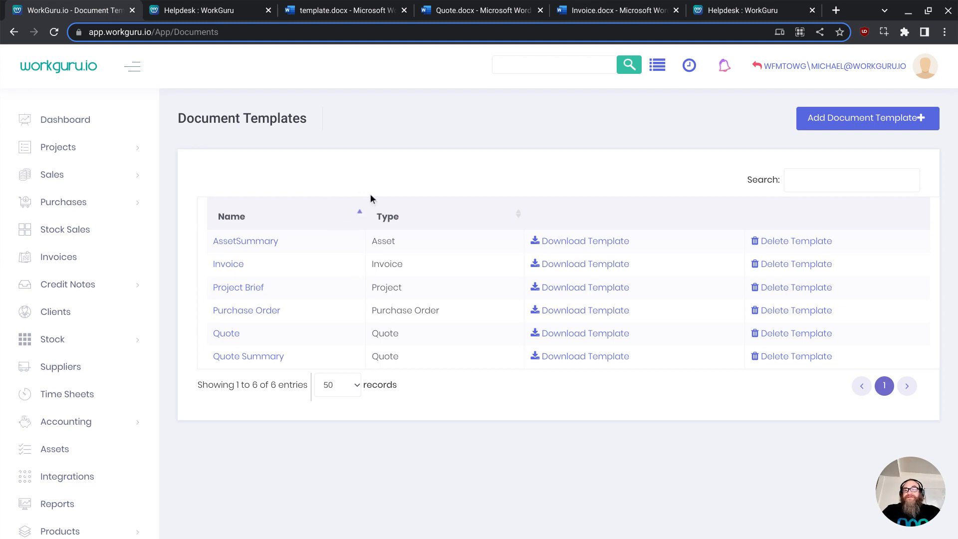
pyautogui.click(224, 14)
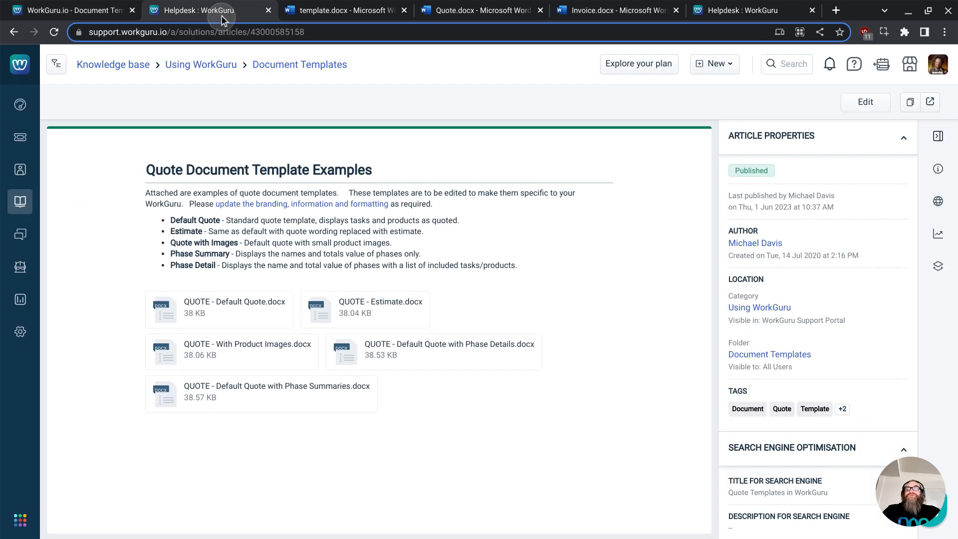
pyautogui.click(102, 11)
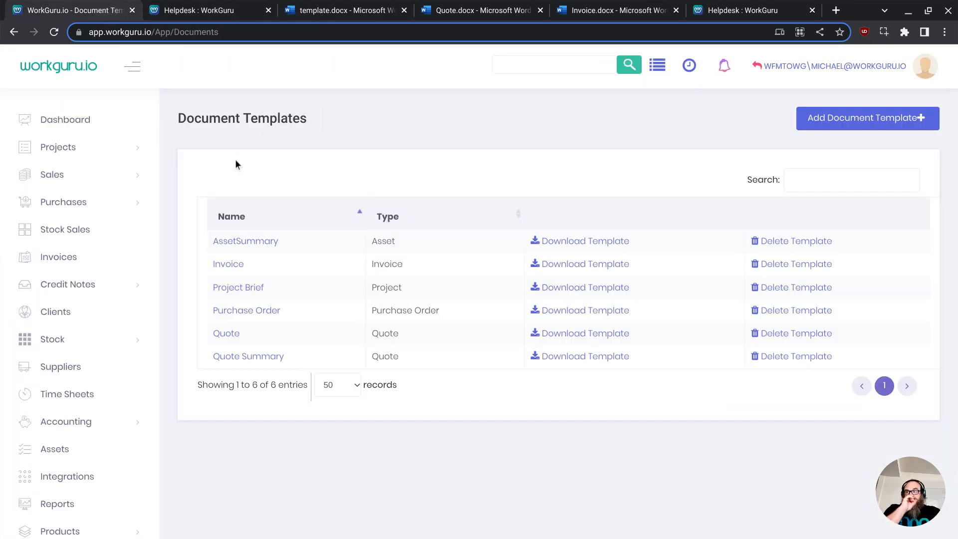
# - Open the Users list under Administration and start editing a user's details
pyautogui.scroll(-2, 75, 289)
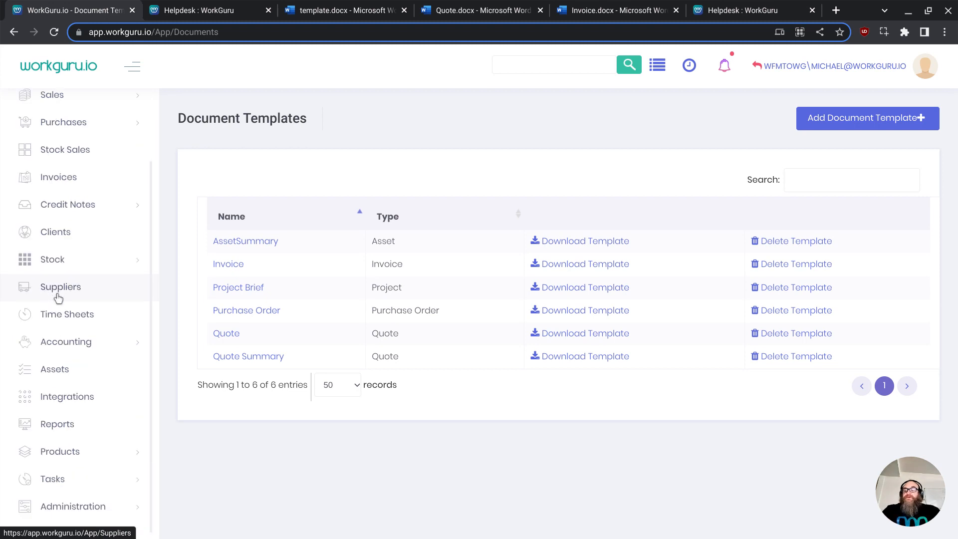
pyautogui.click(65, 508)
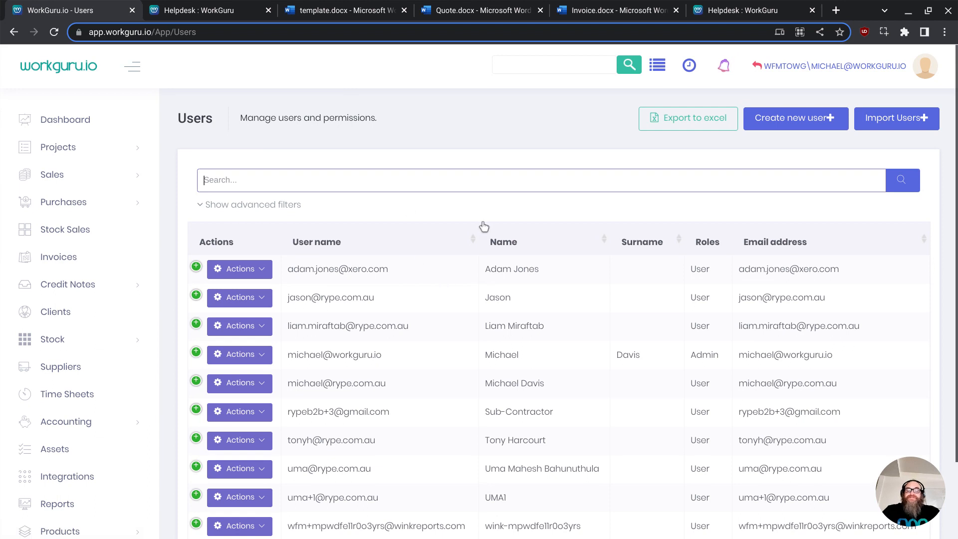
pyautogui.scroll(-1, 456, 216)
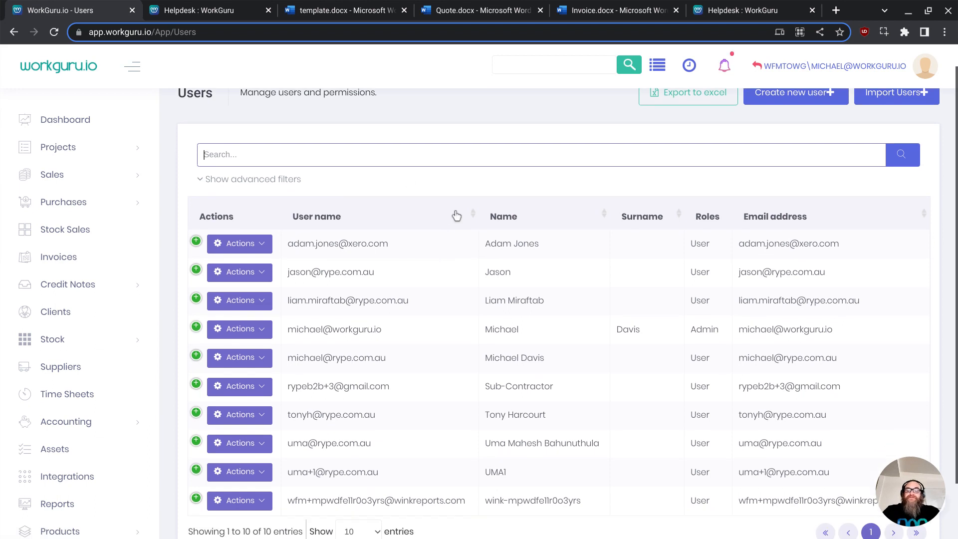
pyautogui.scroll(-1, 455, 216)
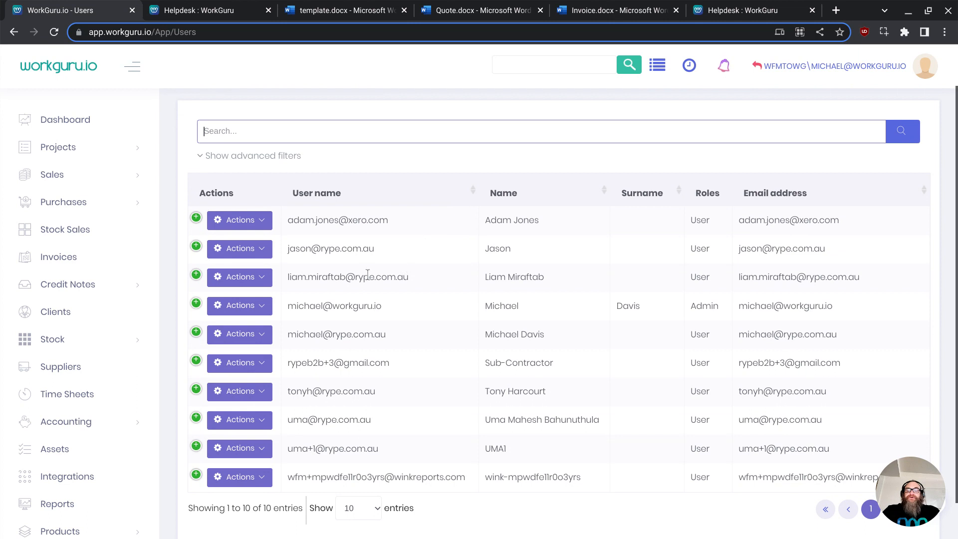
pyautogui.click(196, 277)
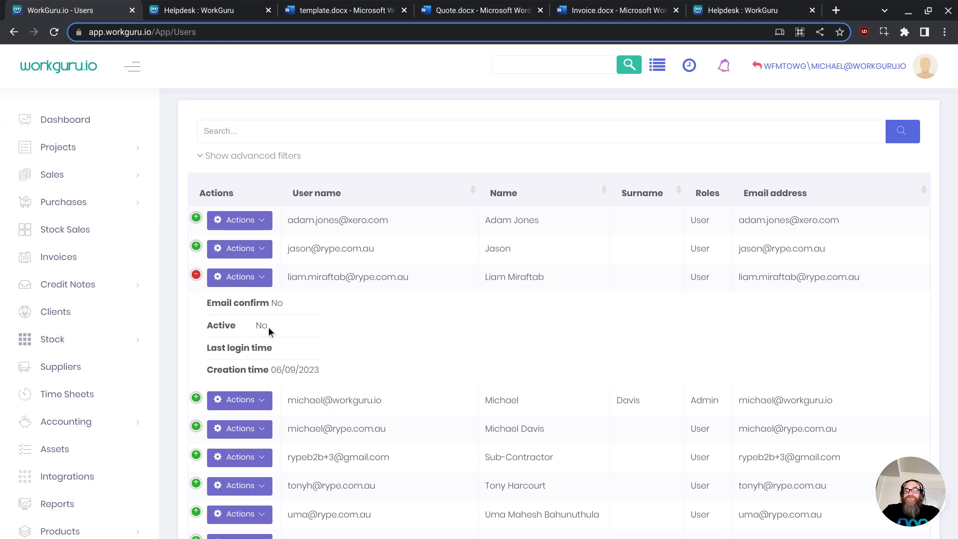
pyautogui.click(196, 274)
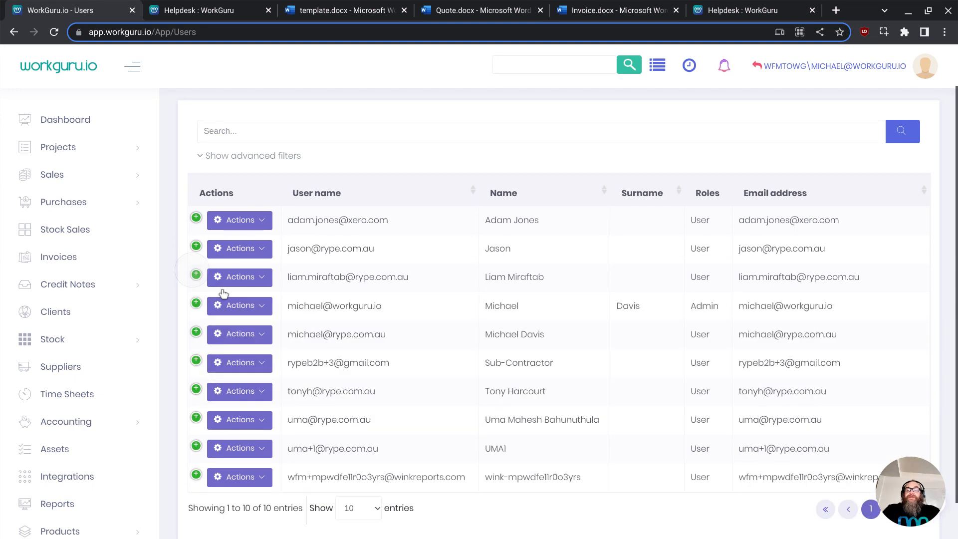
pyautogui.click(236, 283)
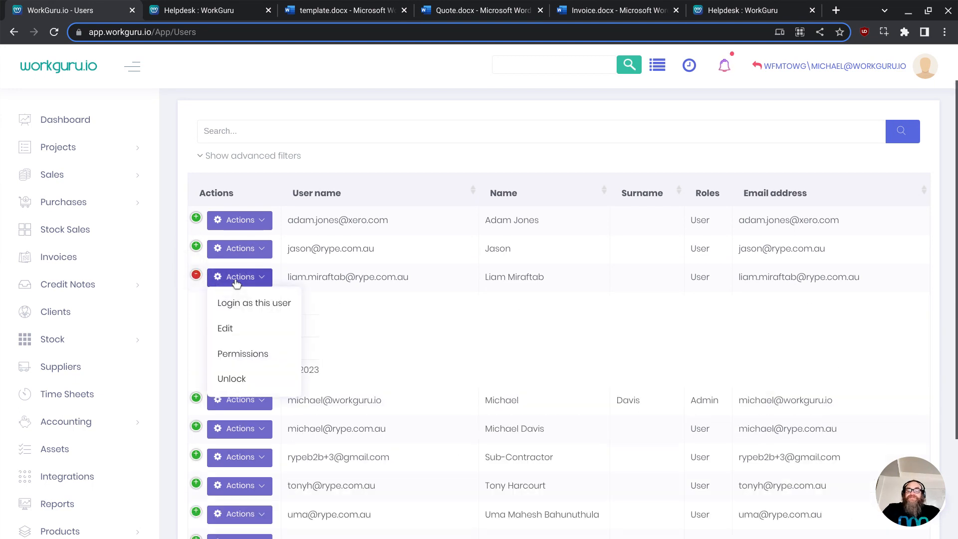
pyautogui.click(234, 330)
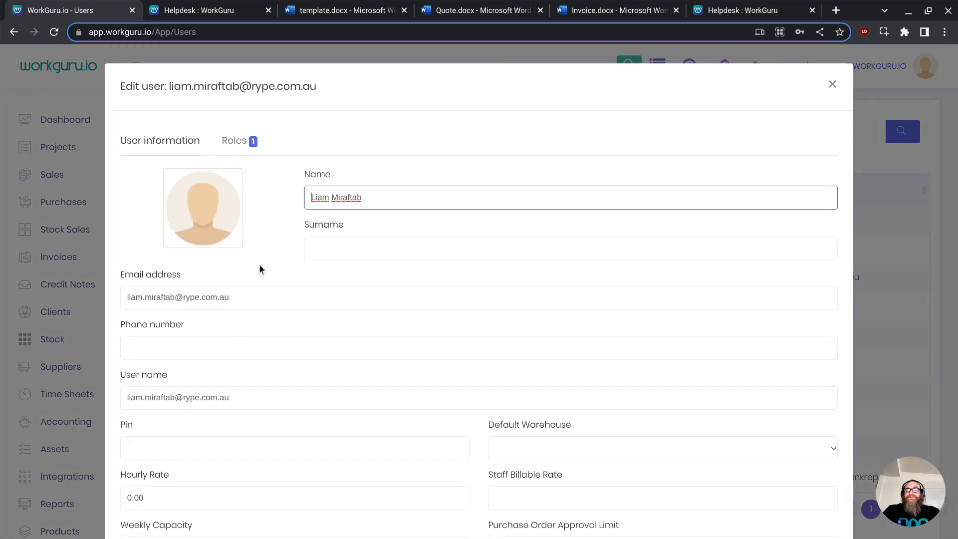
# - Move the user's last name out of the Name field into the Surname field
pyautogui.scroll(-1, 274, 203)
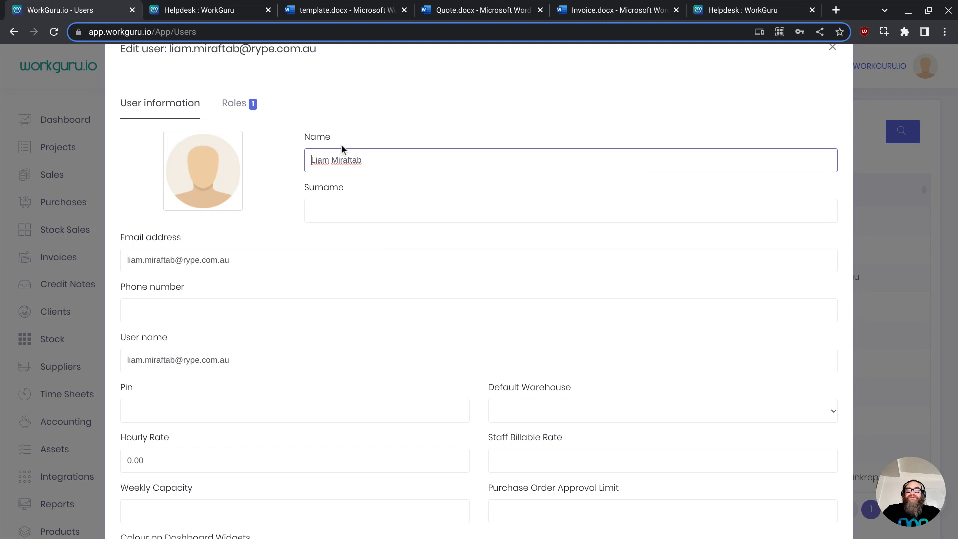
pyautogui.moveTo(369, 159); pyautogui.dragTo(333, 164)
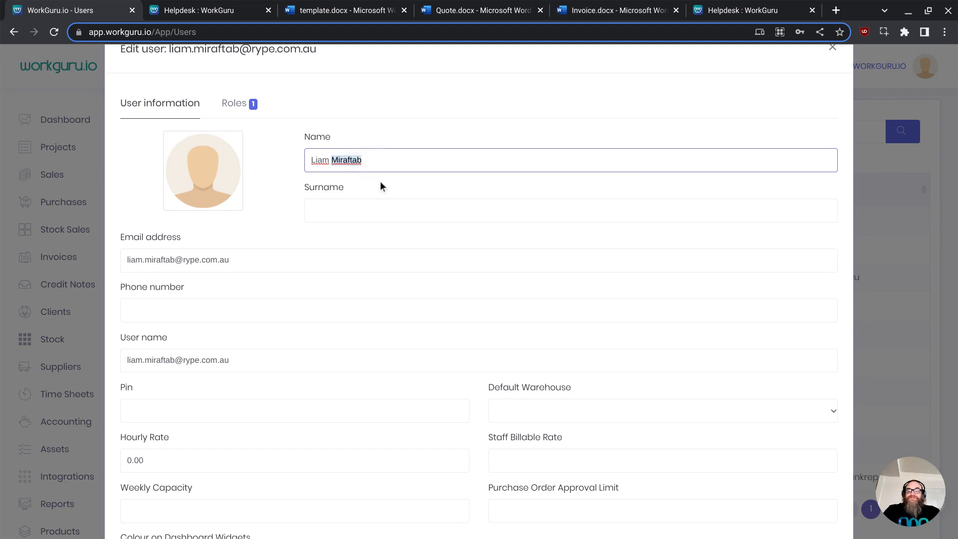
pyautogui.hotkey('ctrl', 'x')
pyautogui.click(326, 217)
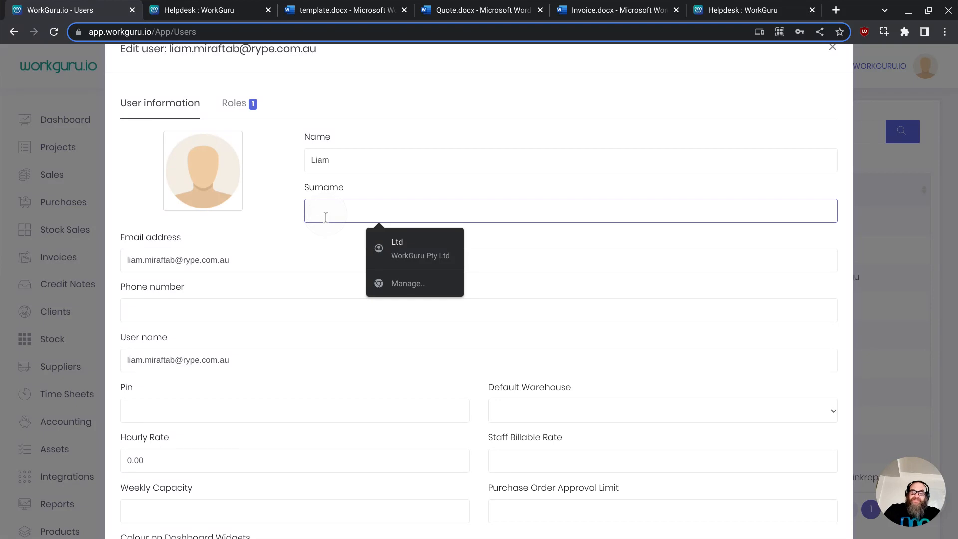
pyautogui.hotkey('ctrl', 'v')
pyautogui.click(367, 165)
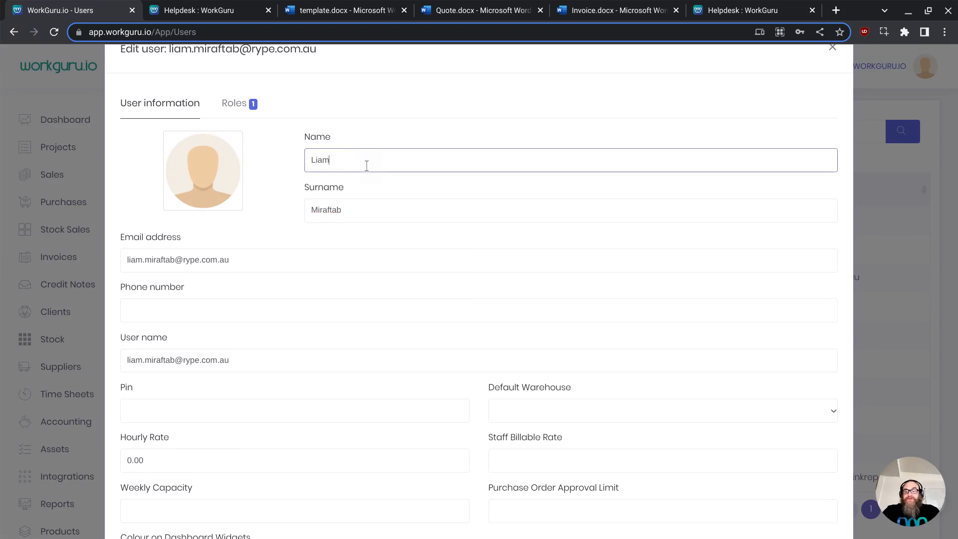
# - Review the remaining fields of the user's edit form
pyautogui.scroll(-6, 359, 324)
pyautogui.scroll(2, 321, 300)
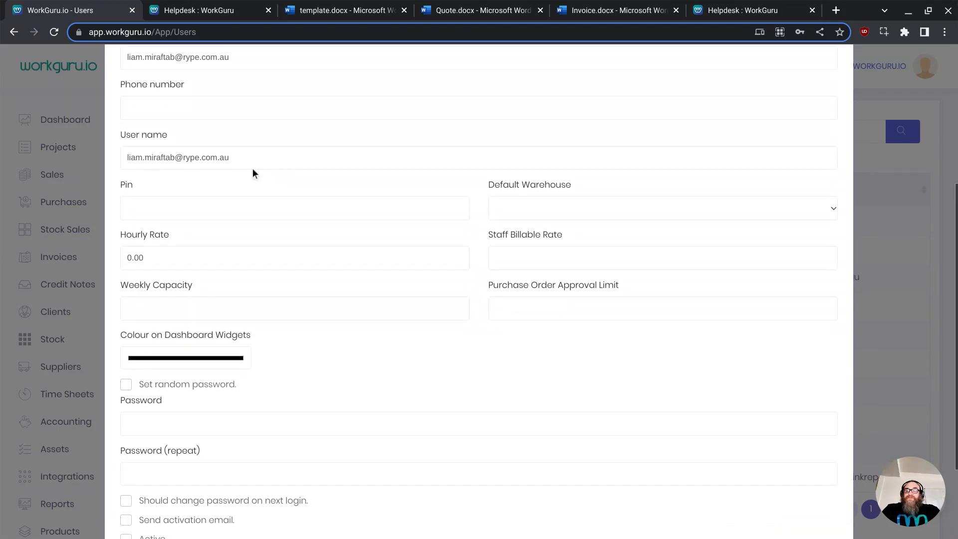
pyautogui.scroll(5, 253, 169)
pyautogui.scroll(-1, 212, 320)
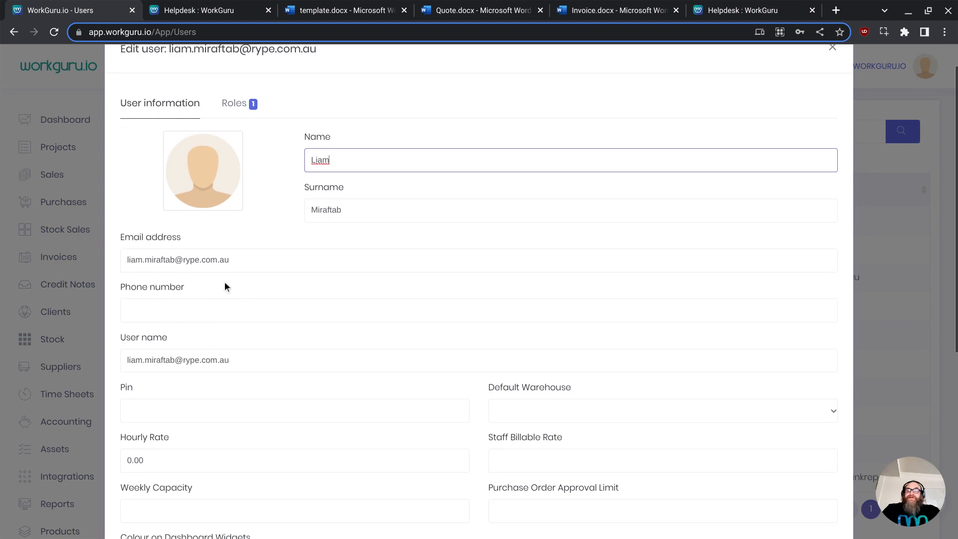
pyautogui.scroll(-1, 286, 310)
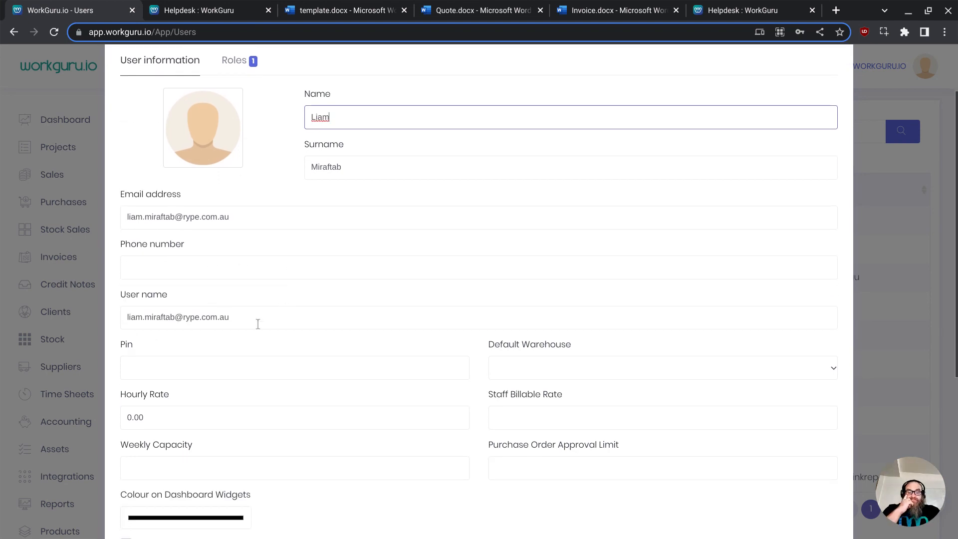
pyautogui.scroll(-1, 258, 324)
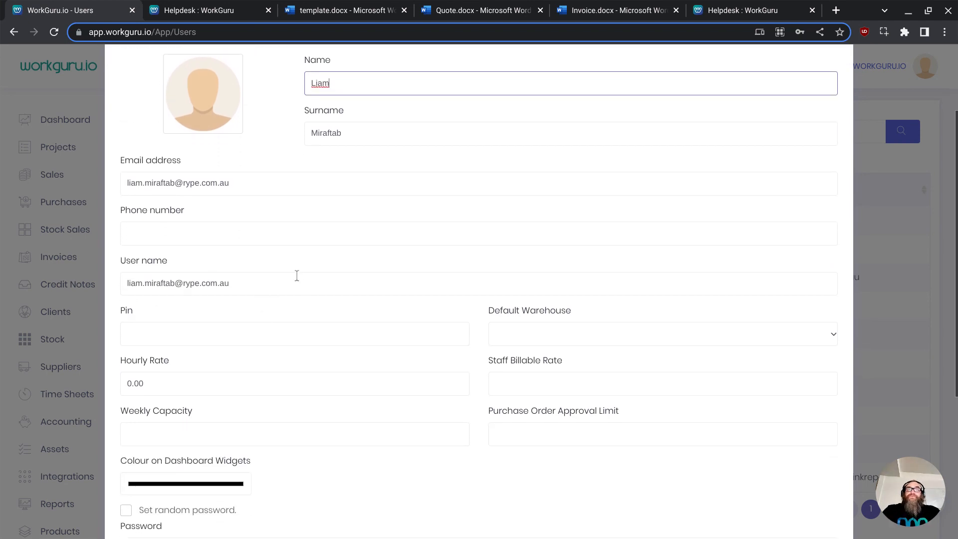
pyautogui.scroll(-1, 263, 254)
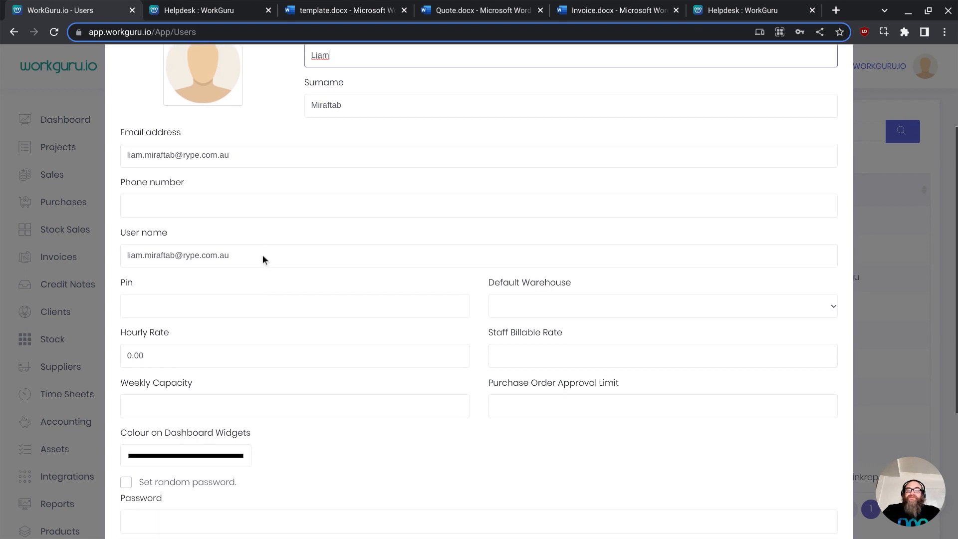
# - Enter a PIN for the user in the Pin field
pyautogui.click(186, 296)
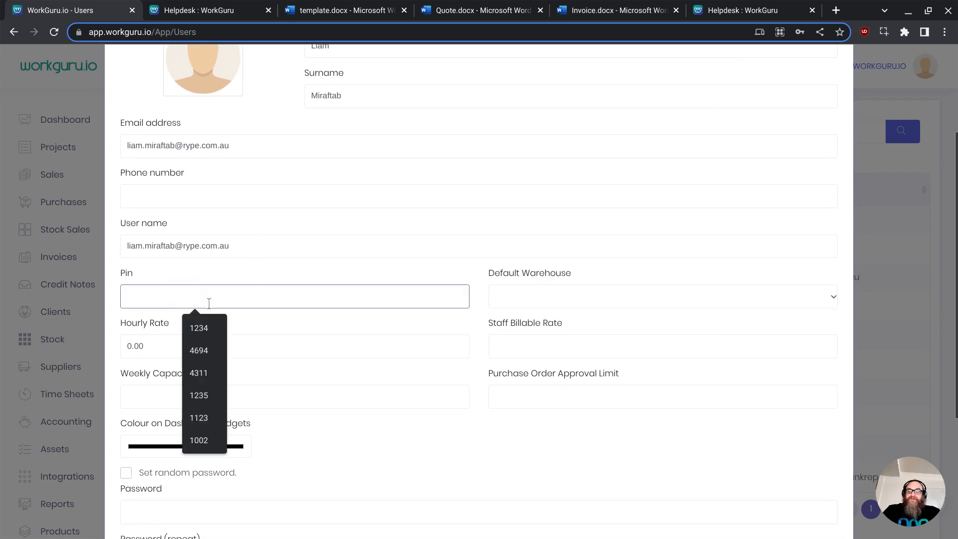
pyautogui.write('1234')
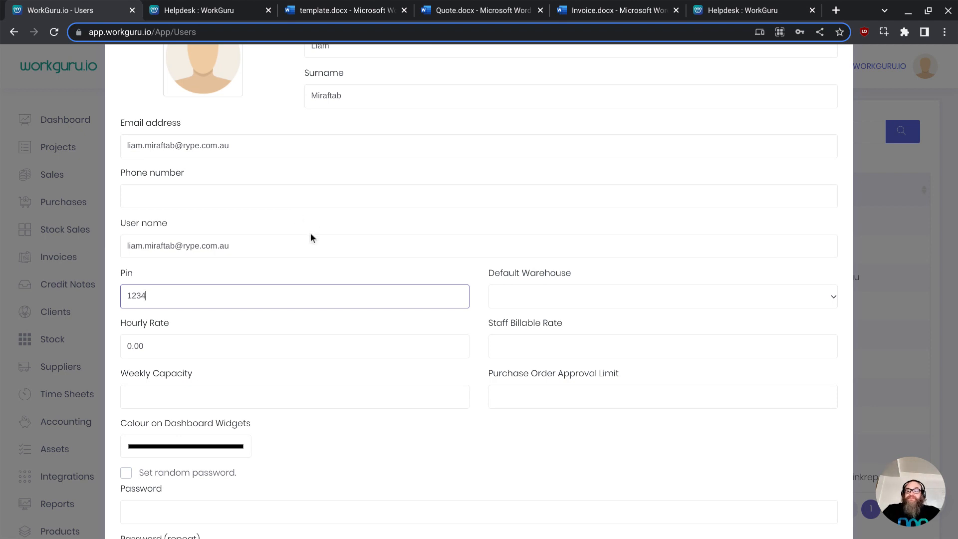
pyautogui.click(531, 298)
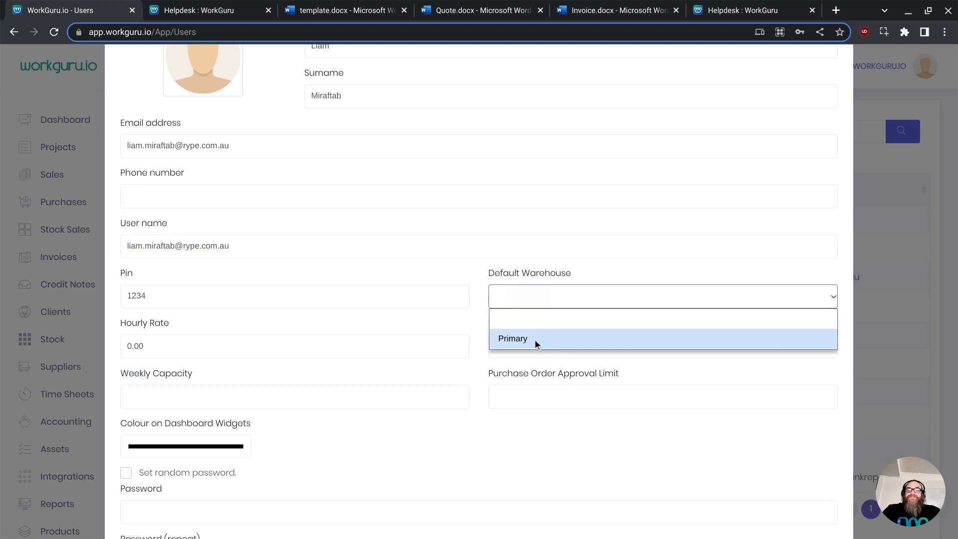
pyautogui.click(517, 274)
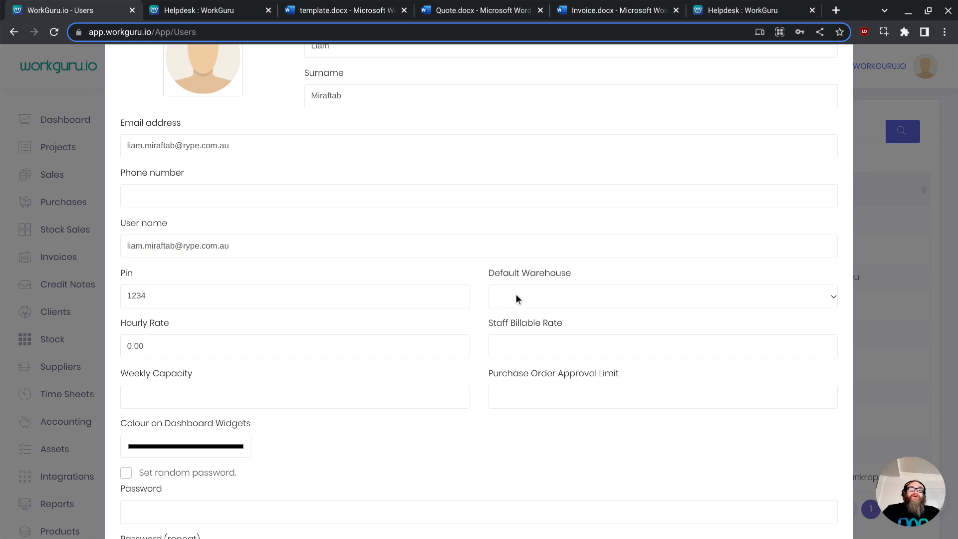
# - Set the user's hourly rate to 35
pyautogui.click(160, 345)
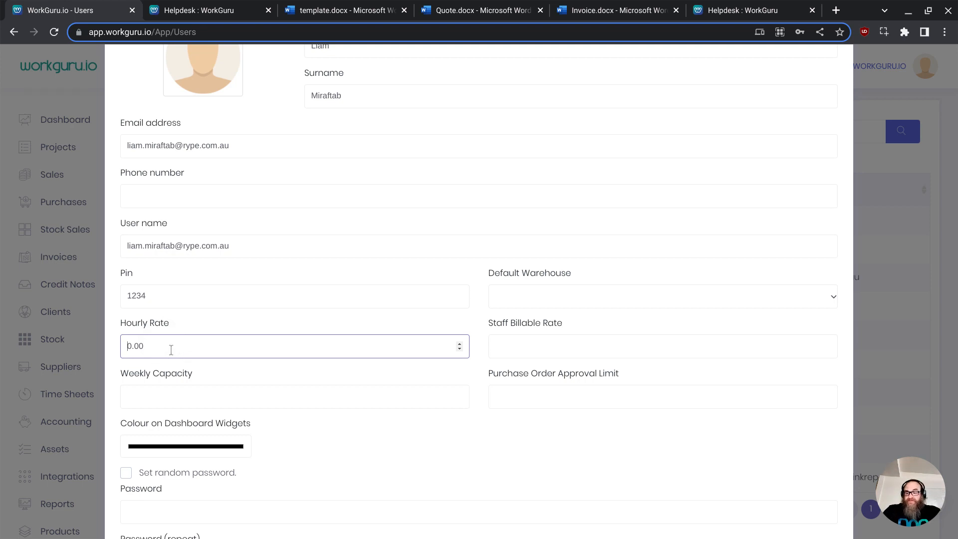
pyautogui.scroll(-2, 174, 349)
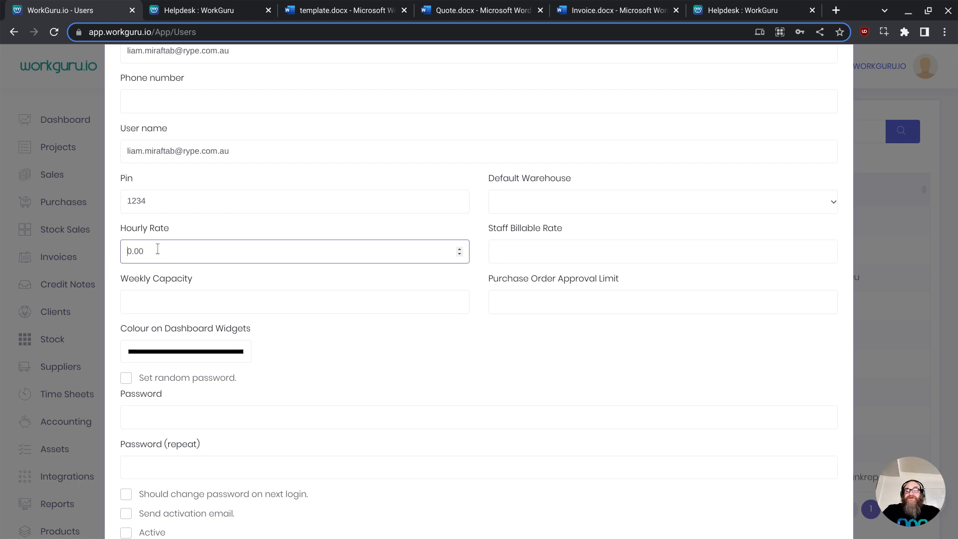
pyautogui.moveTo(158, 249); pyautogui.dragTo(110, 249)
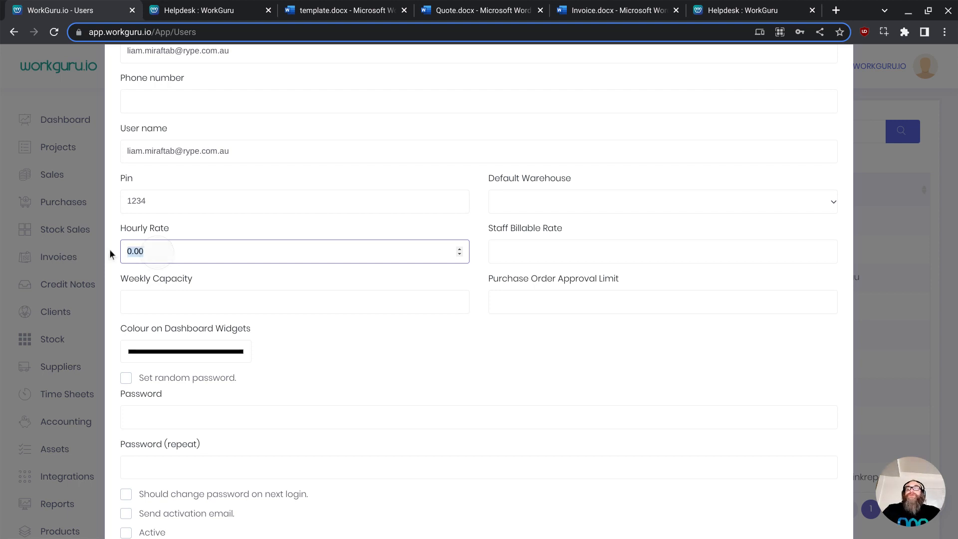
pyautogui.write('35')
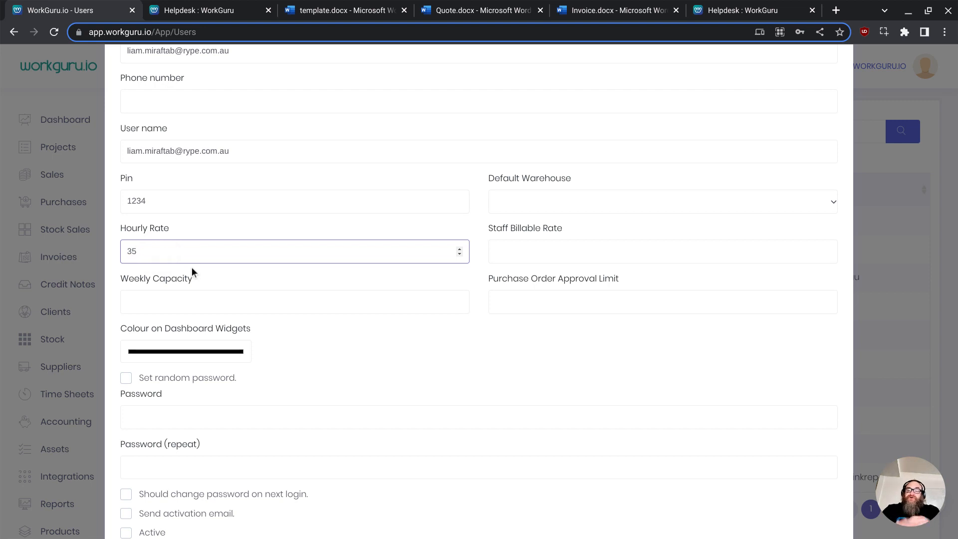
# - Set the staff billable rate to 80 and the weekly capacity to 40
pyautogui.click(515, 253)
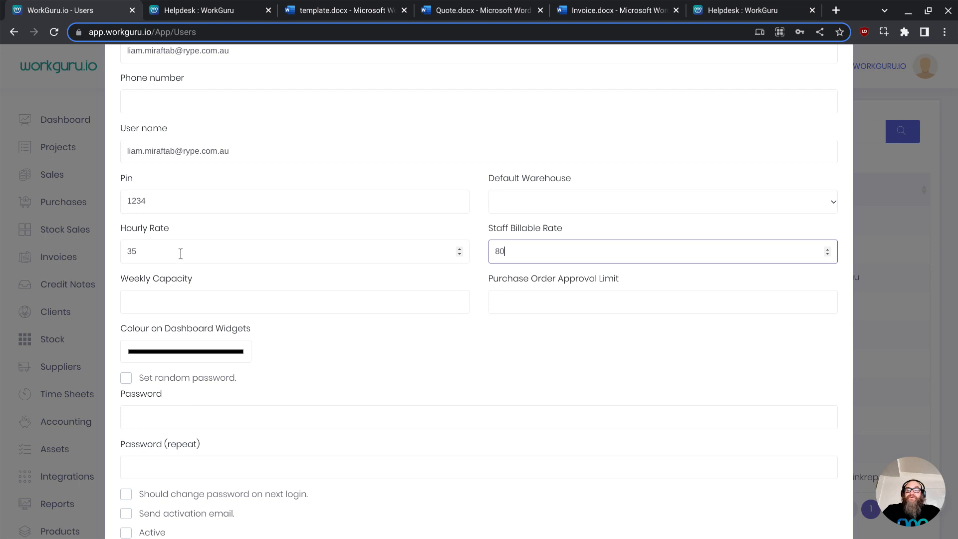
pyautogui.click(179, 306)
pyautogui.write('40')
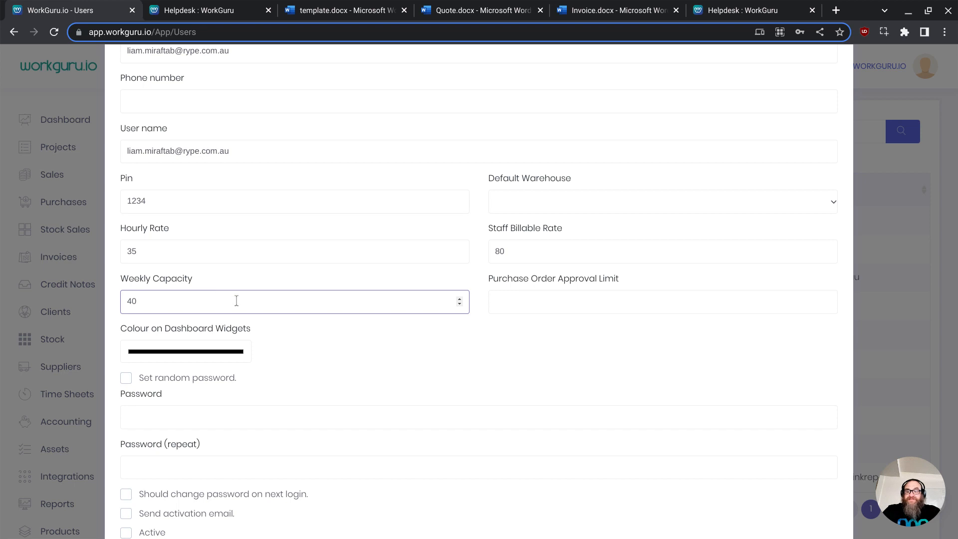
pyautogui.click(538, 304)
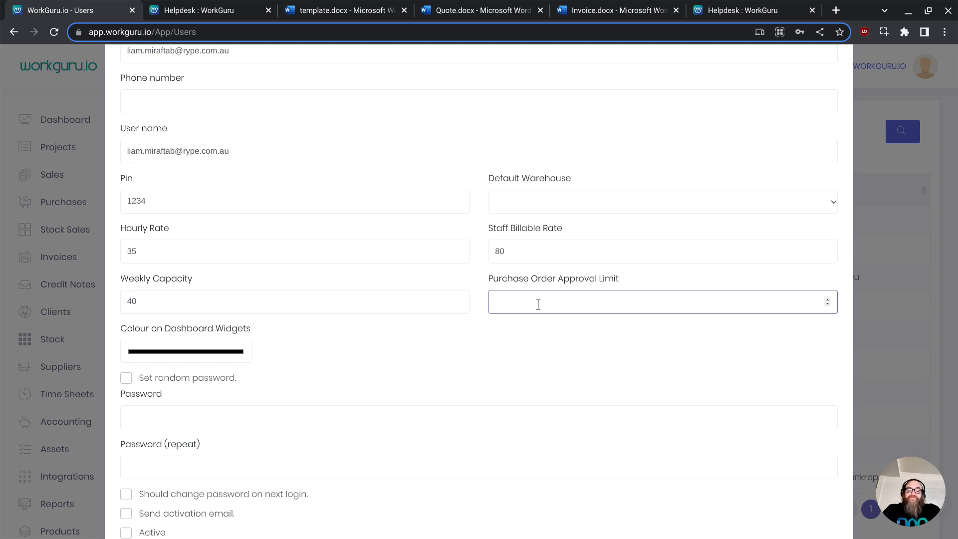
pyautogui.write('500')
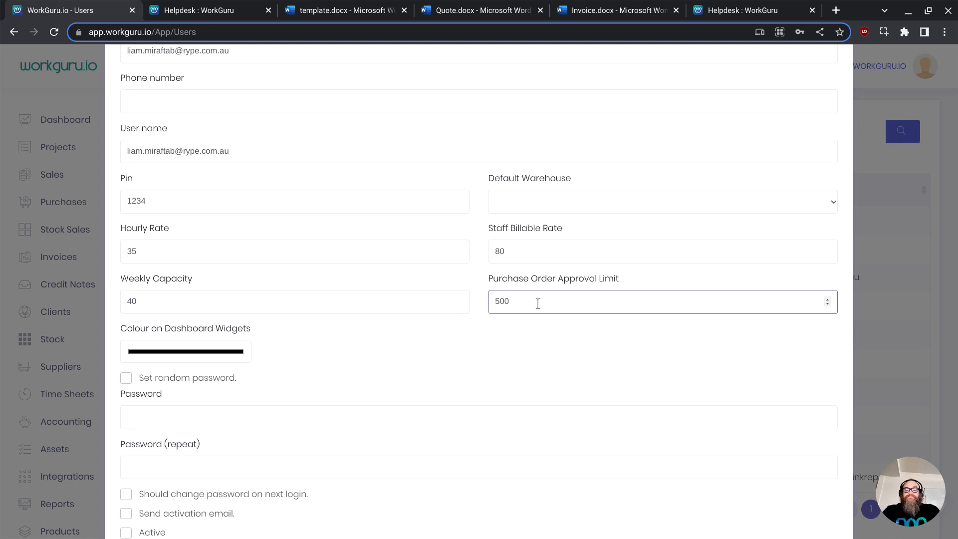
pyautogui.press('BackSpace')
pyautogui.press('BackSpace')
pyautogui.press('BackSpace')
# - Change the user's dashboard widget colour to red
pyautogui.click(205, 339)
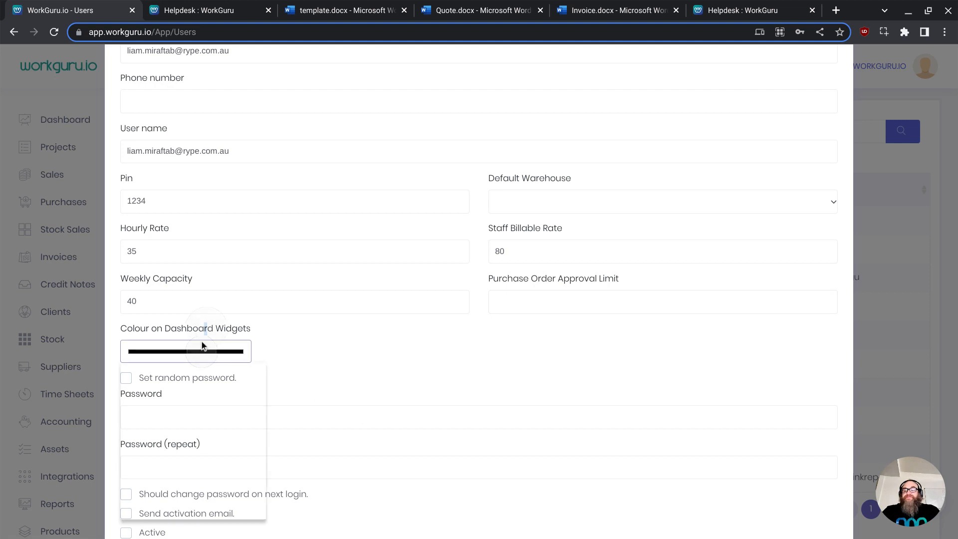
pyautogui.click(265, 381)
pyautogui.click(295, 350)
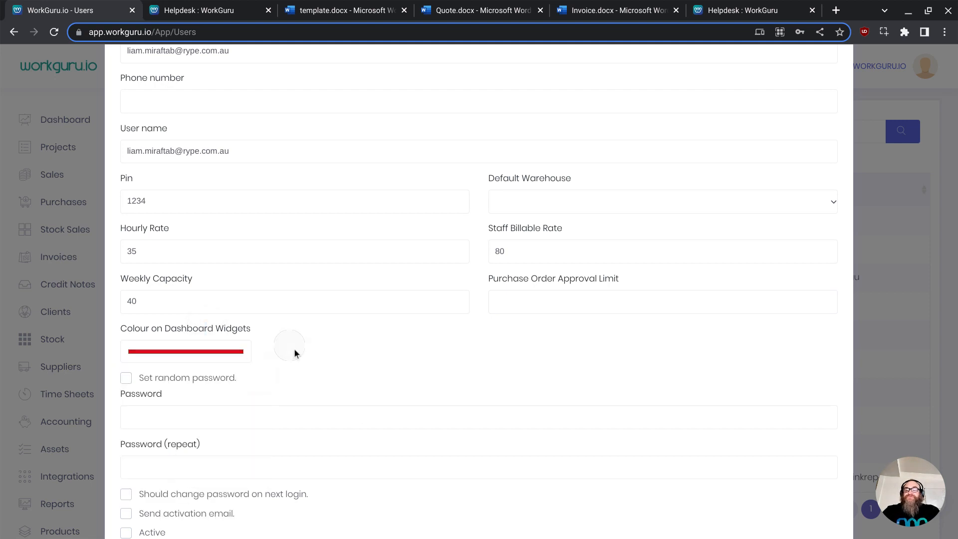
# - Enable password change on next login, sending an activation email, and the Active option for the user
pyautogui.scroll(-1, 335, 339)
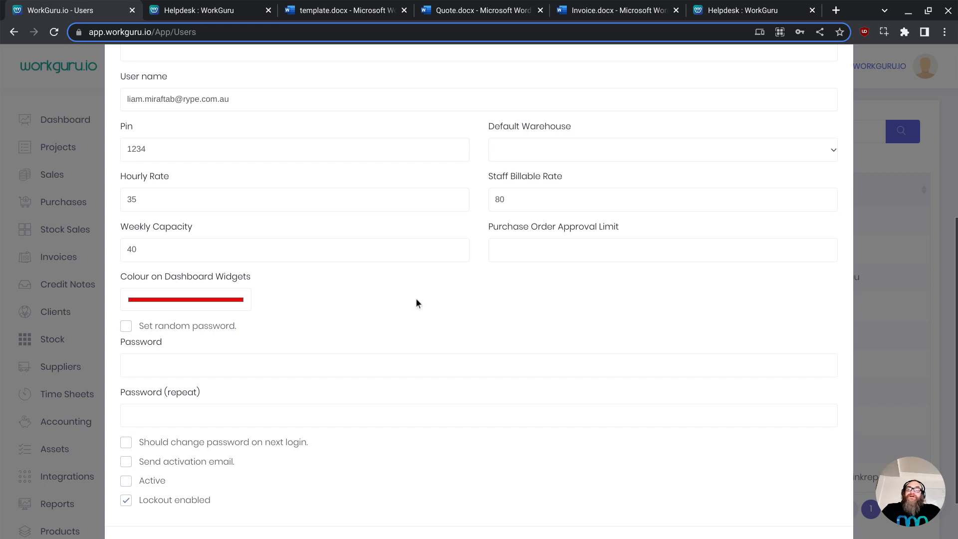
pyautogui.scroll(-1, 348, 298)
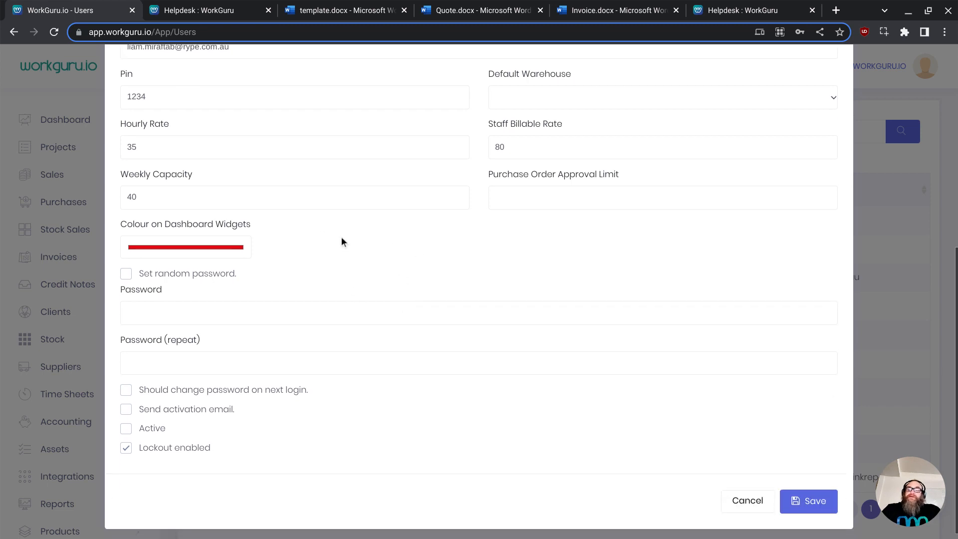
pyautogui.scroll(-1, 348, 262)
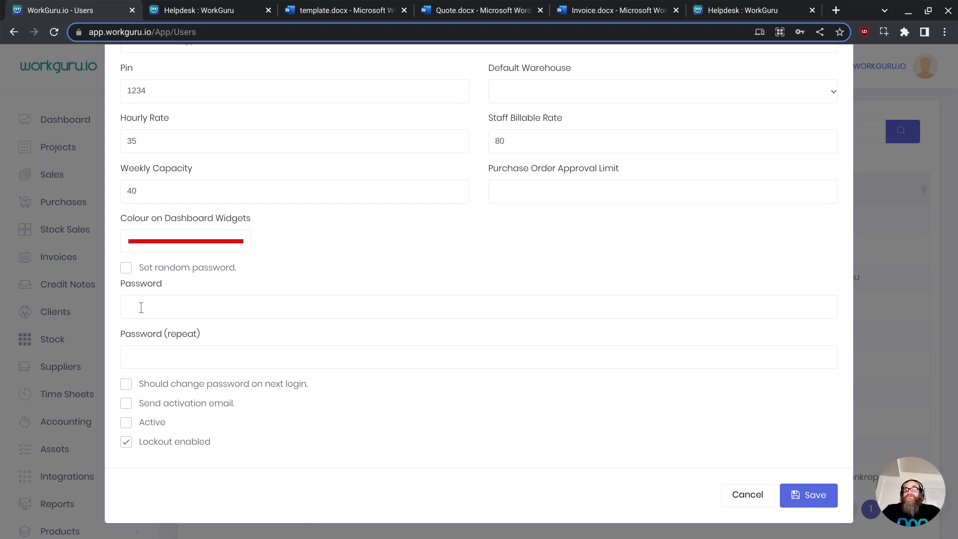
pyautogui.click(140, 389)
pyautogui.click(139, 406)
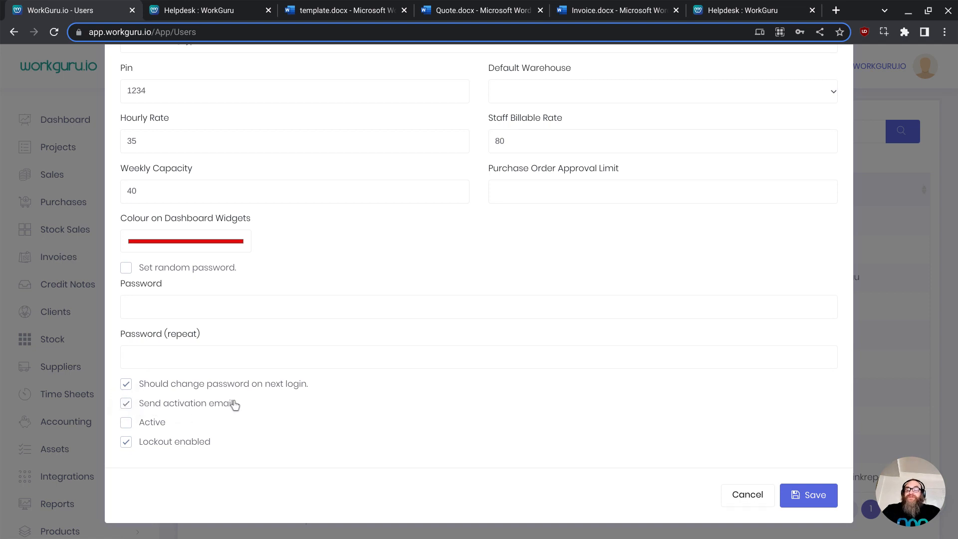
pyautogui.click(127, 424)
# - Check the user's assigned roles, return to the user information and save the edited user
pyautogui.scroll(7, 470, 462)
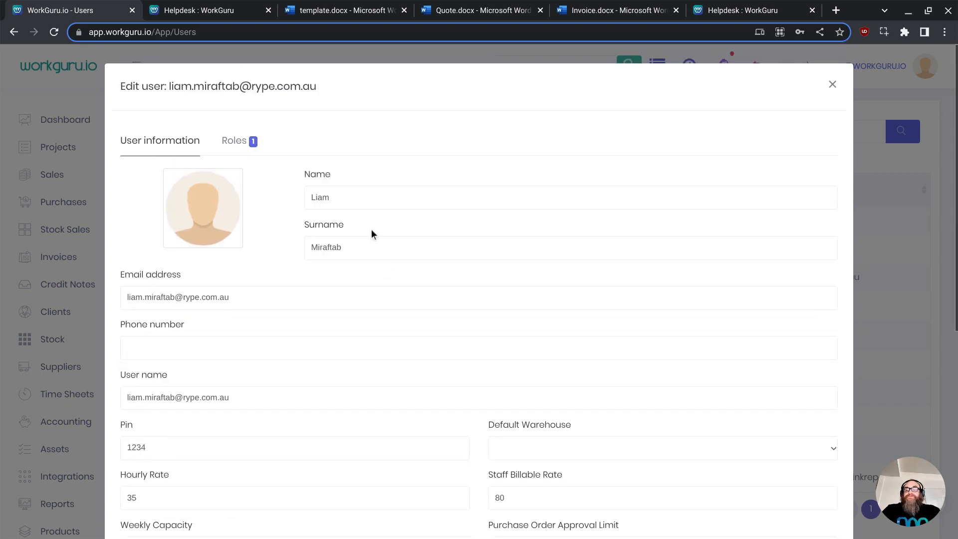
pyautogui.click(243, 143)
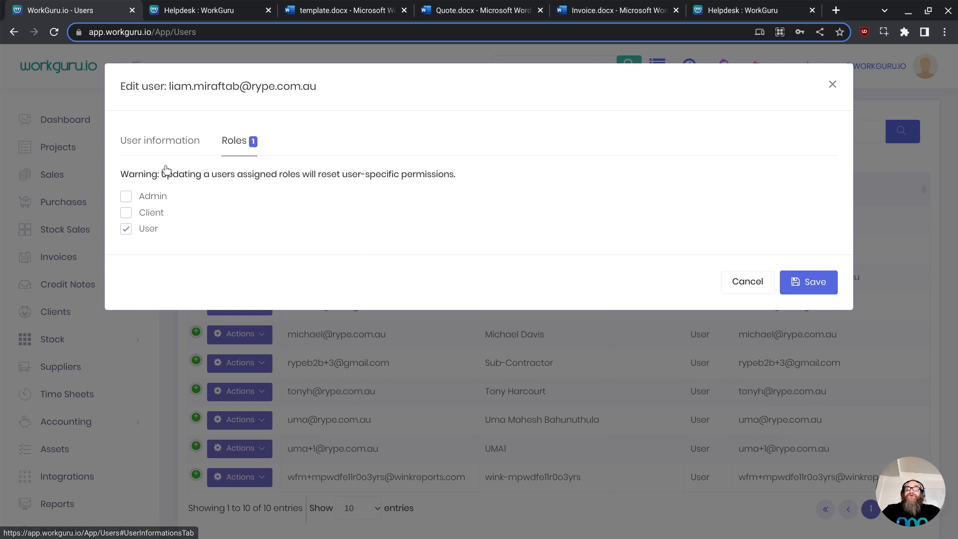
pyautogui.click(168, 143)
pyautogui.scroll(-6, 323, 325)
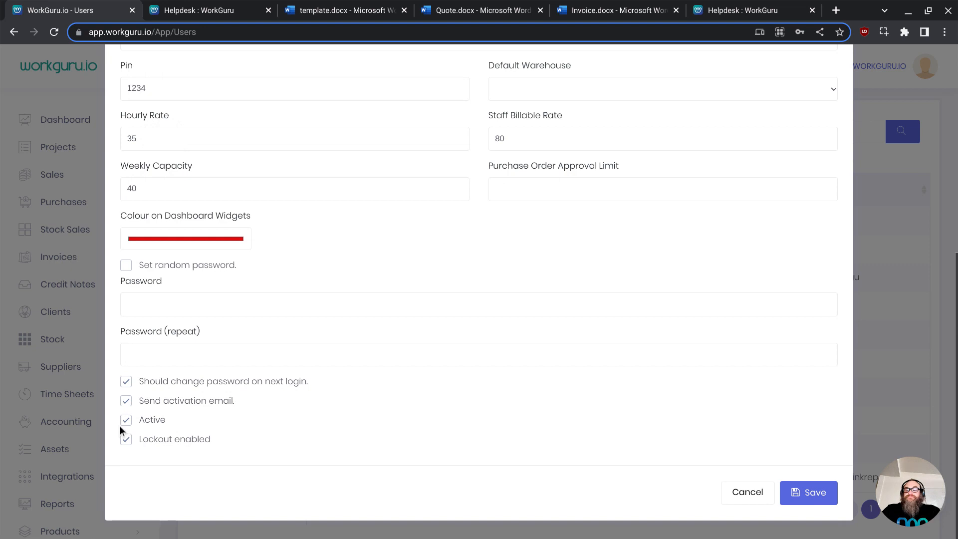
pyautogui.click(125, 421)
pyautogui.click(822, 494)
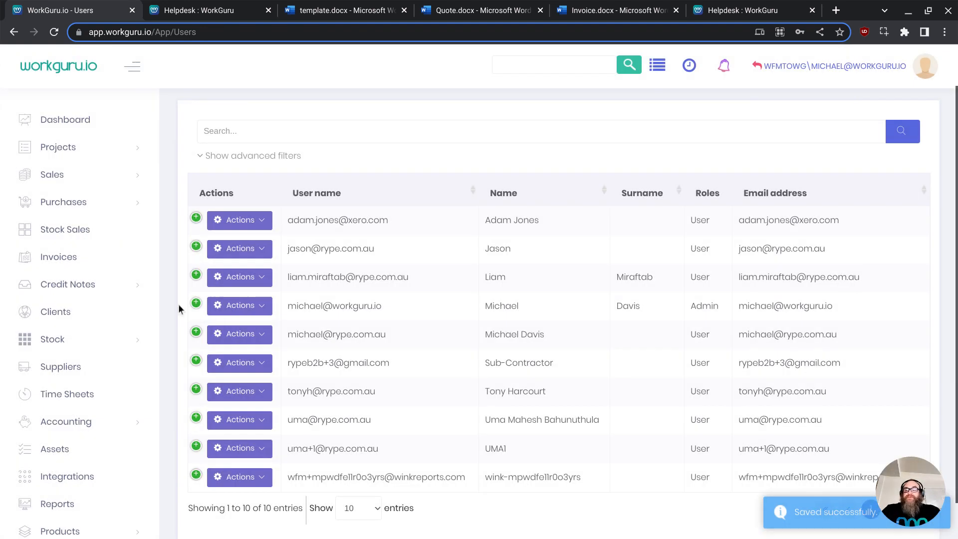
# - Open the Roles list under Administration and start editing the User role
pyautogui.scroll(-9, 58, 381)
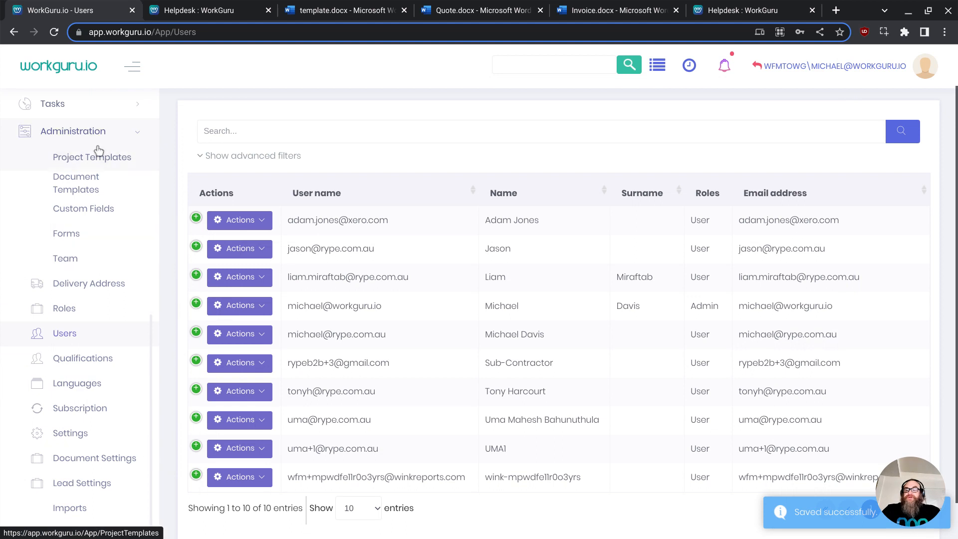
pyautogui.click(67, 320)
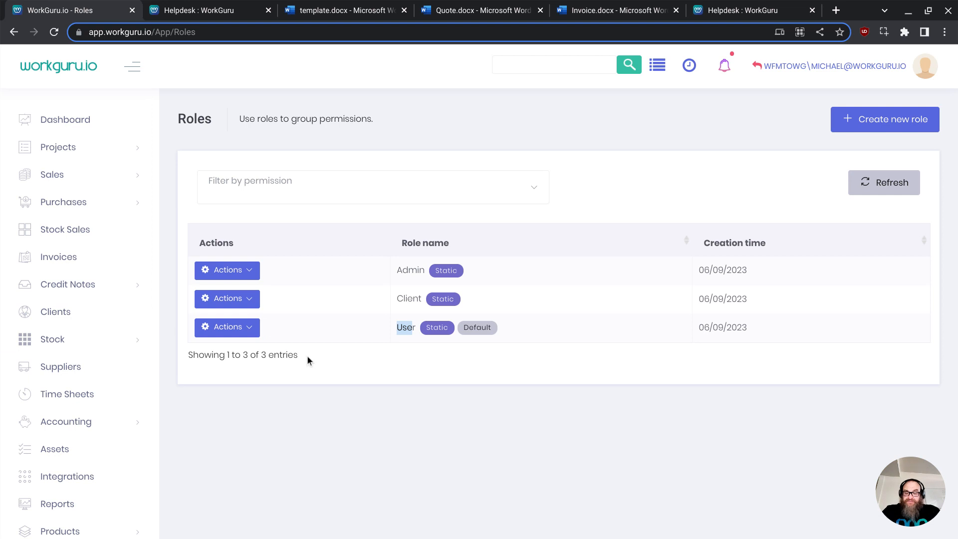
pyautogui.click(252, 326)
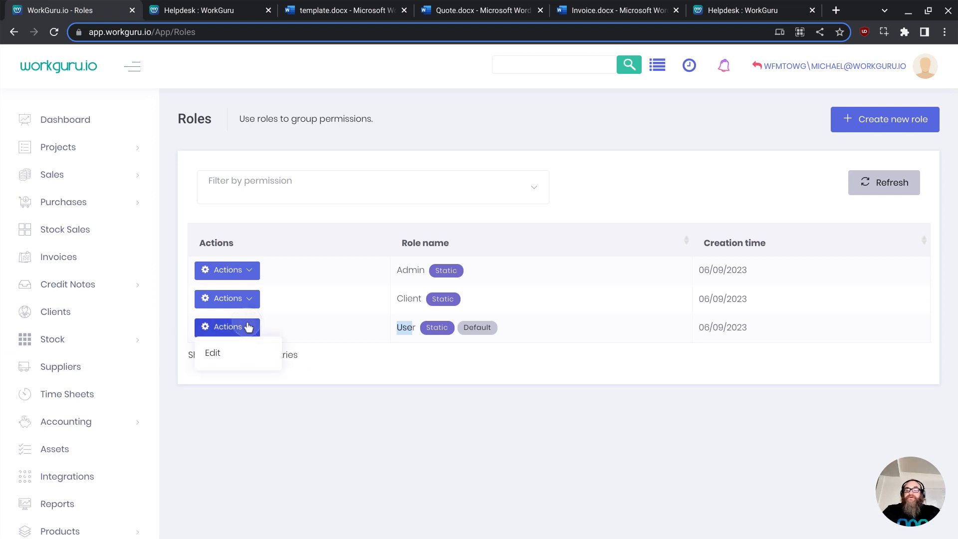
pyautogui.click(224, 356)
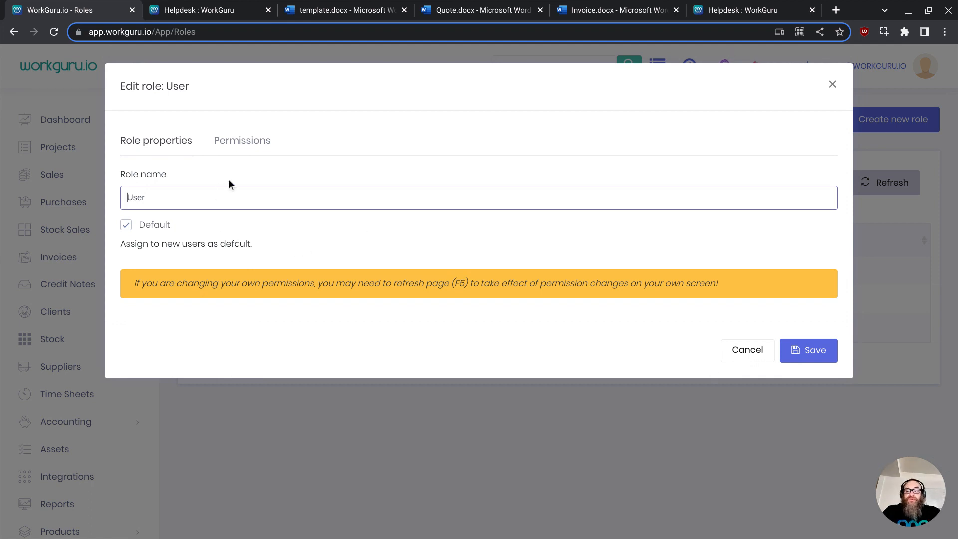
# - Look through the User role's properties and its full permissions tree
pyautogui.click(238, 148)
pyautogui.click(186, 140)
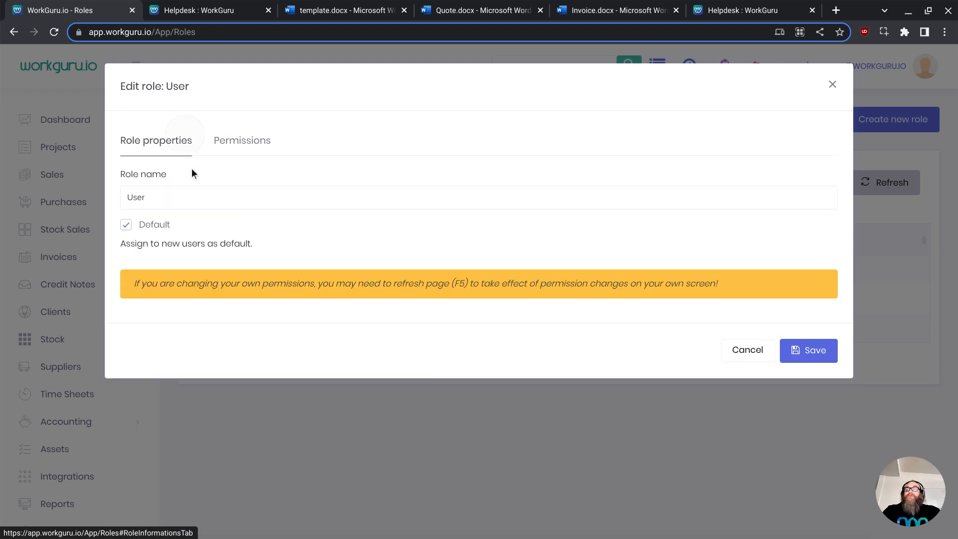
pyautogui.moveTo(178, 196); pyautogui.dragTo(123, 191)
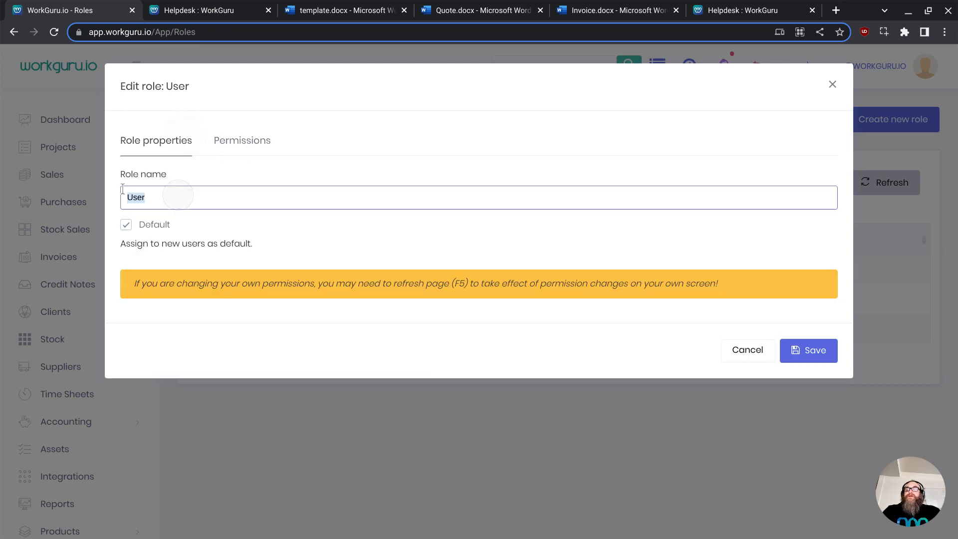
pyautogui.click(235, 150)
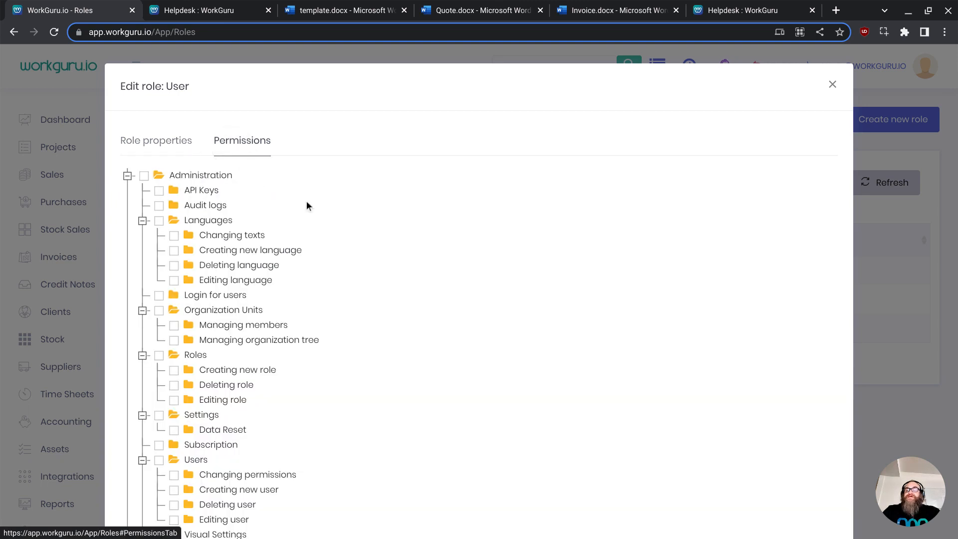
pyautogui.scroll(-10, 310, 199)
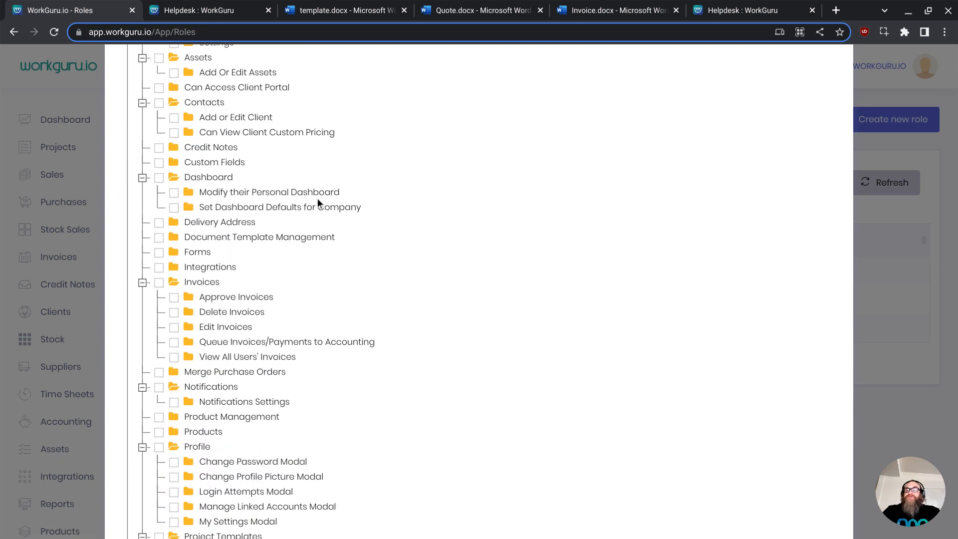
pyautogui.scroll(-8, 317, 198)
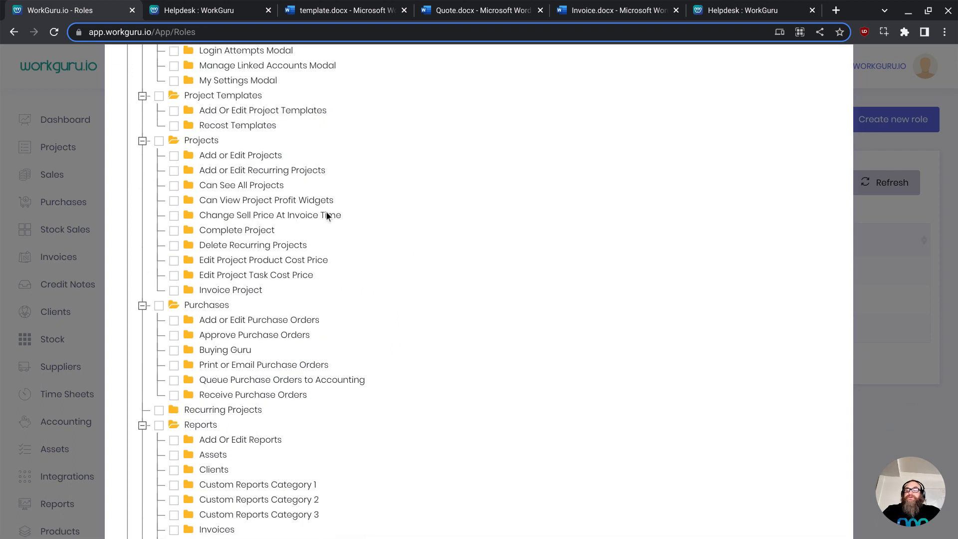
pyautogui.scroll(-11, 349, 211)
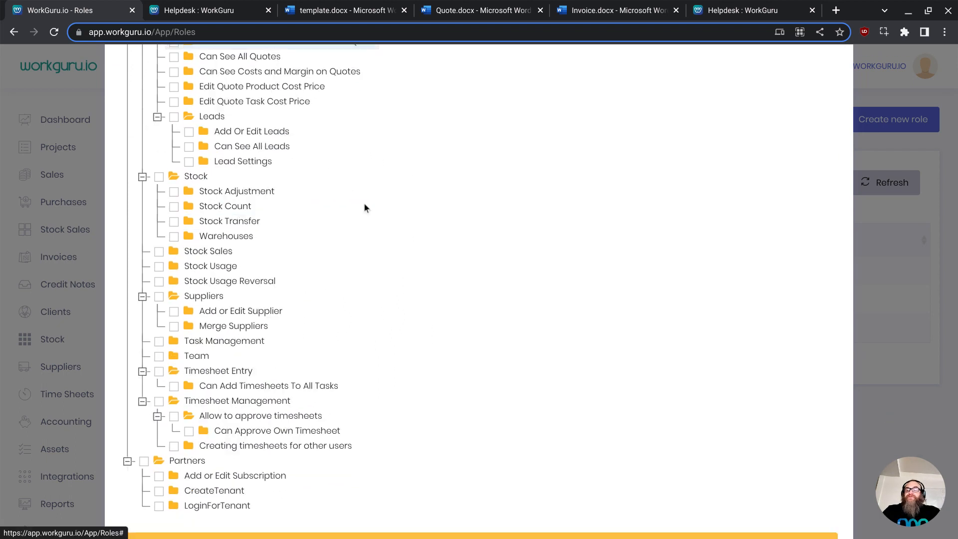
pyautogui.scroll(-3, 370, 209)
pyautogui.scroll(20, 377, 218)
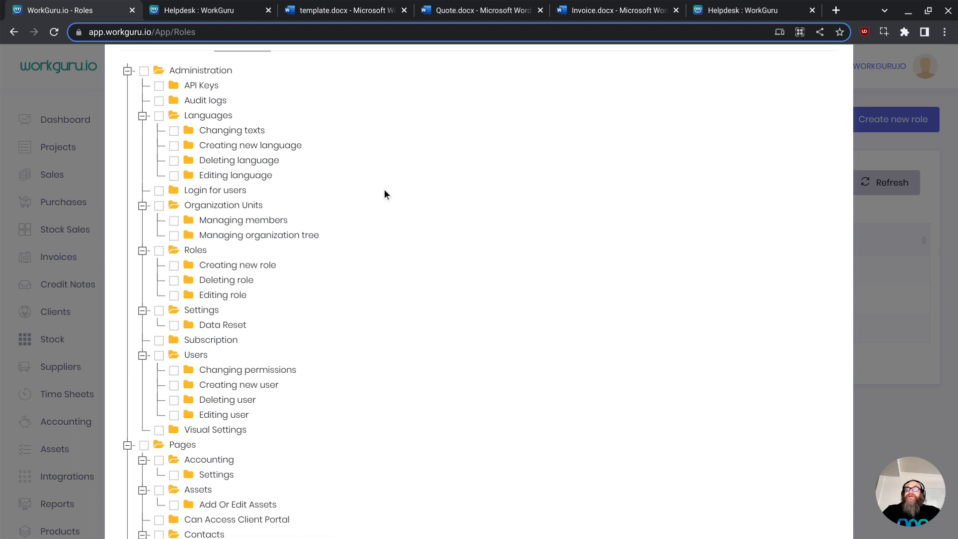
pyautogui.scroll(2, 378, 195)
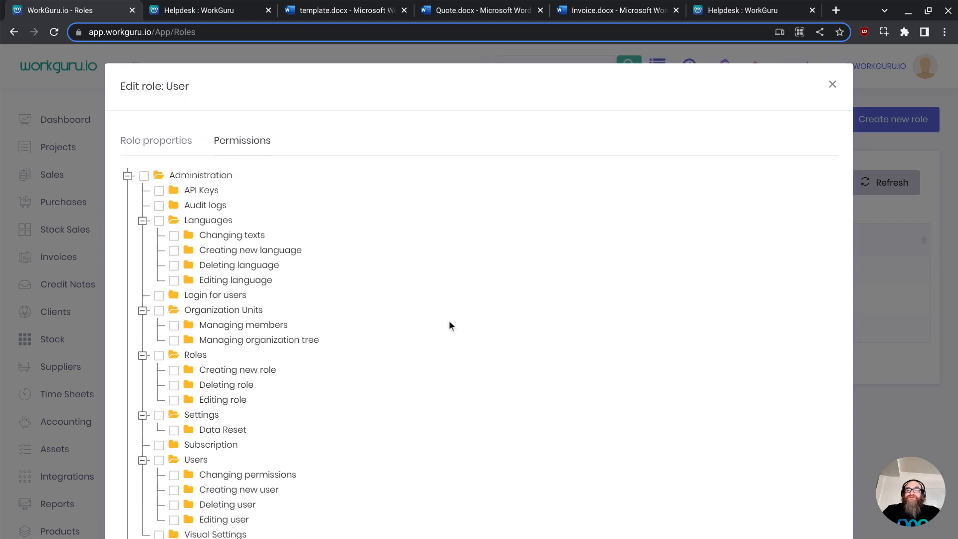
# - Grant the User role the Dashboard page permission while leaving its two dashboard sub-permissions unticked
pyautogui.scroll(-2, 456, 325)
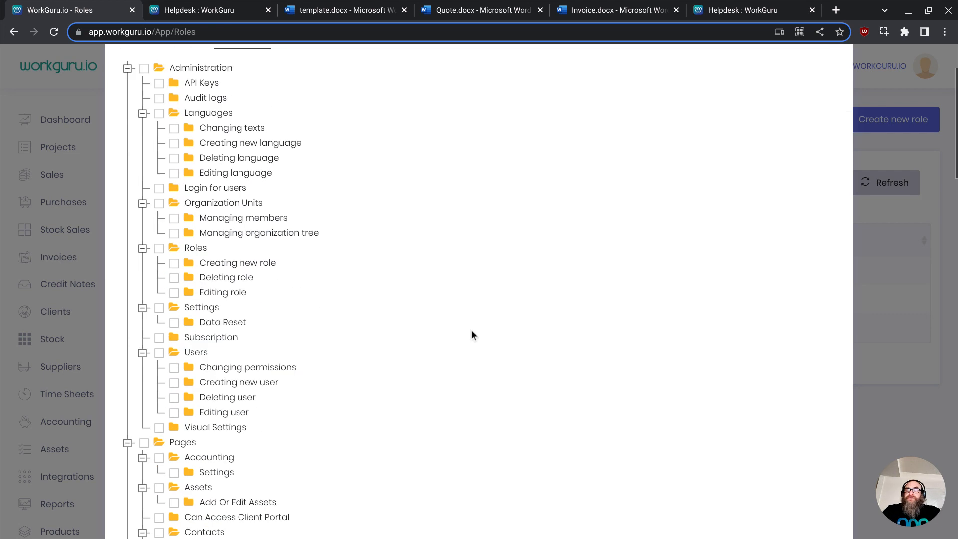
pyautogui.scroll(-6, 471, 331)
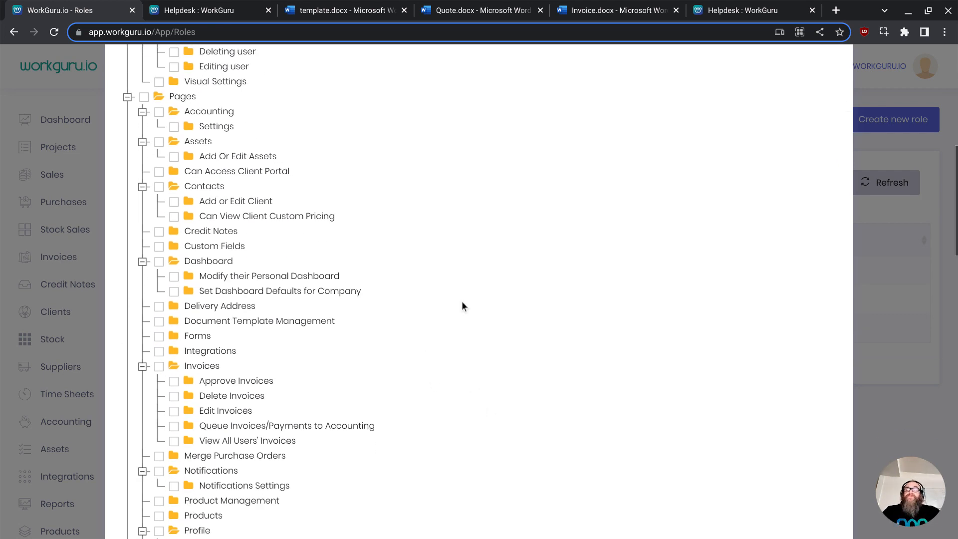
pyautogui.click(159, 261)
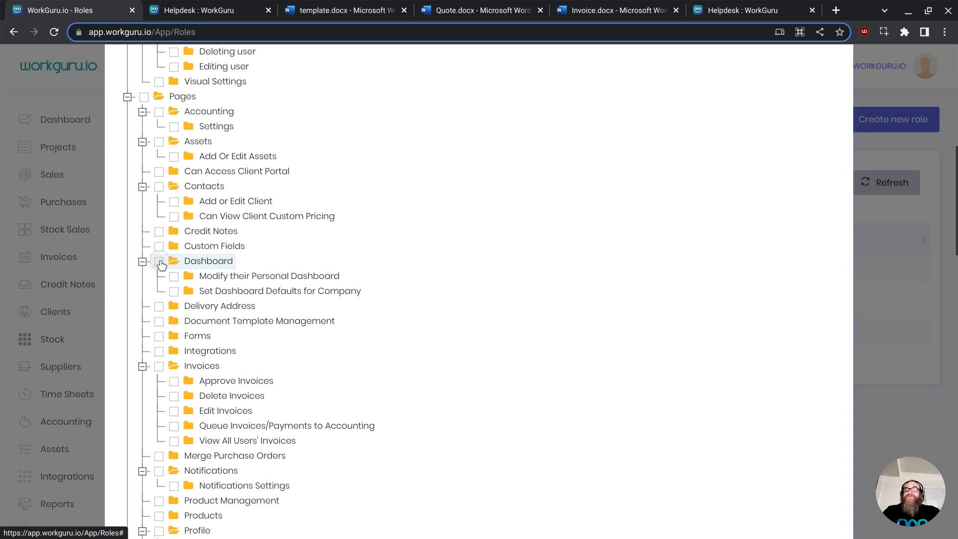
pyautogui.click(174, 276)
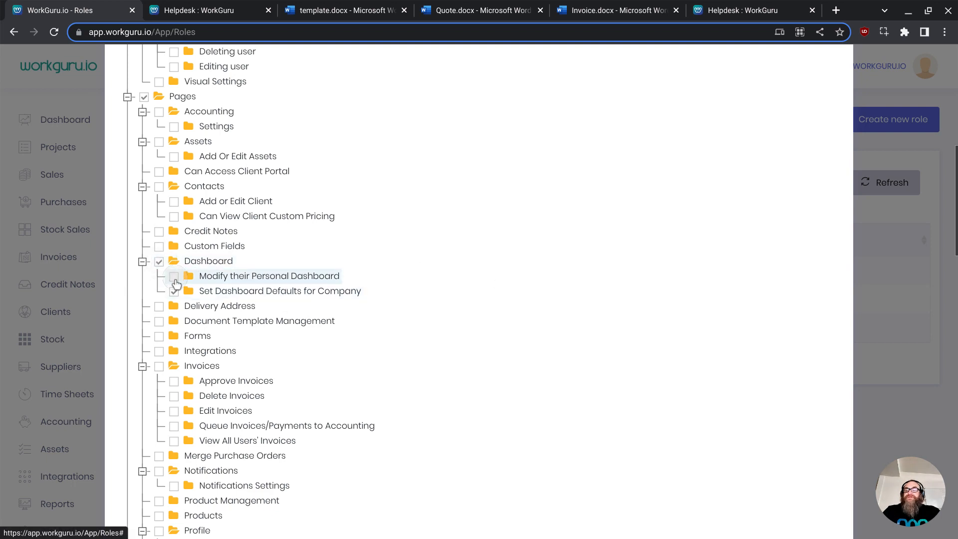
pyautogui.click(174, 291)
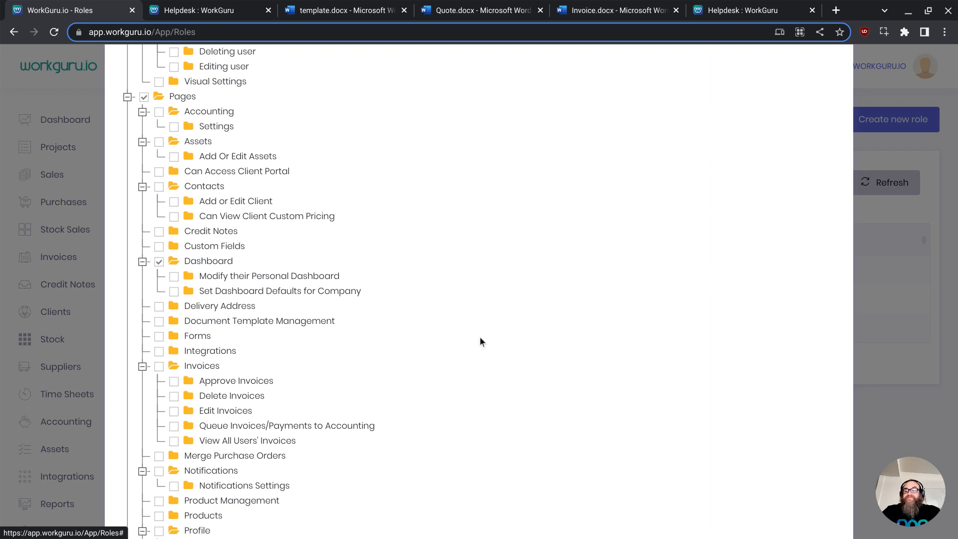
# - Tick Can Add Timesheets To All Tasks under Timesheet Entry and save the User role
pyautogui.scroll(-3, 229, 299)
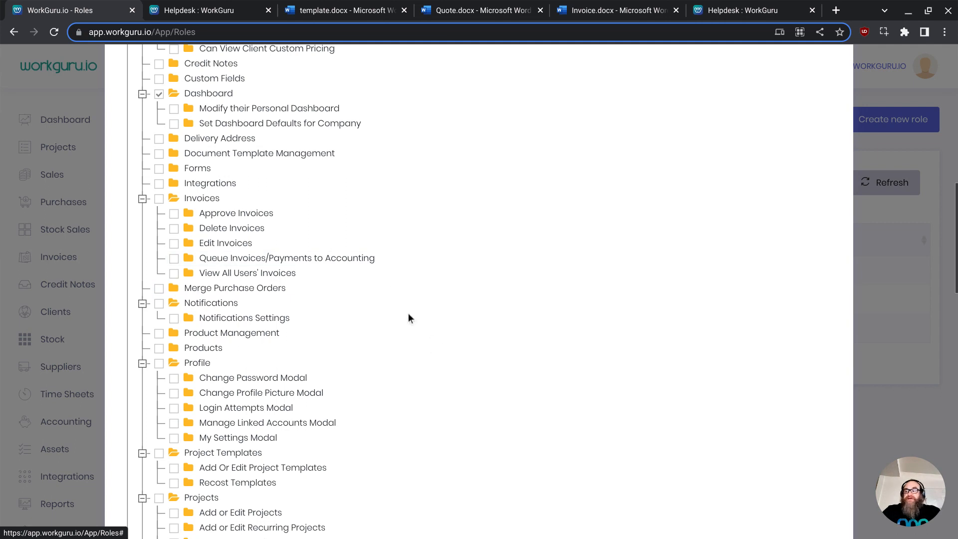
pyautogui.scroll(-1, 410, 319)
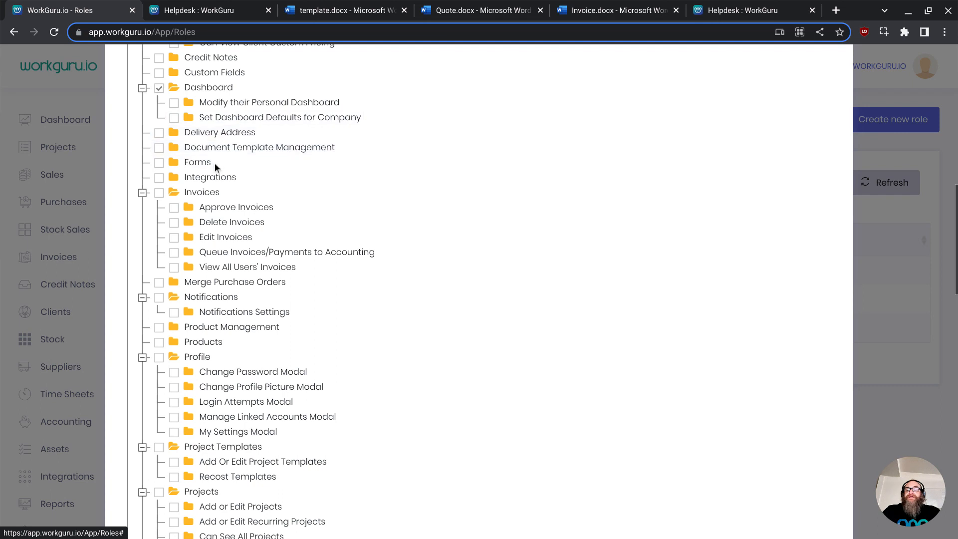
pyautogui.scroll(-1, 304, 280)
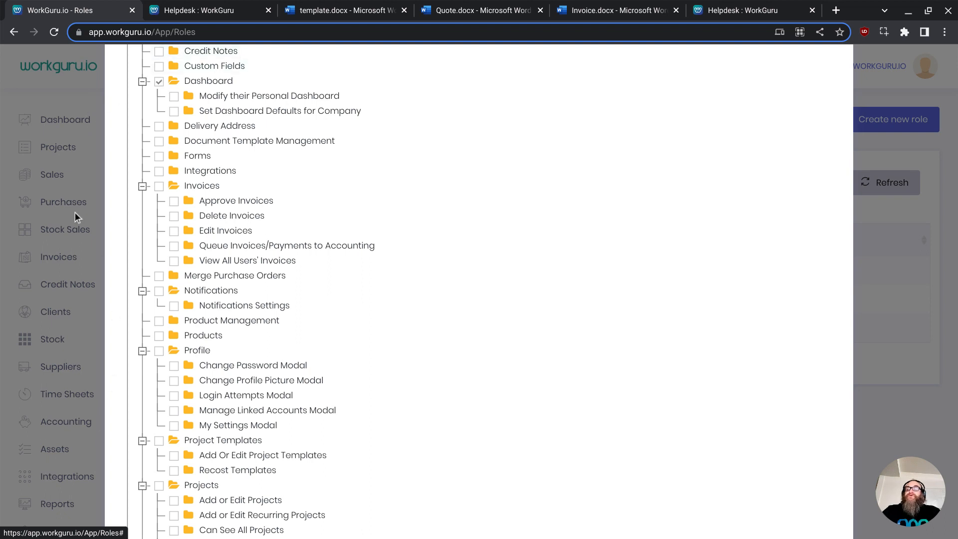
pyautogui.scroll(-3, 291, 305)
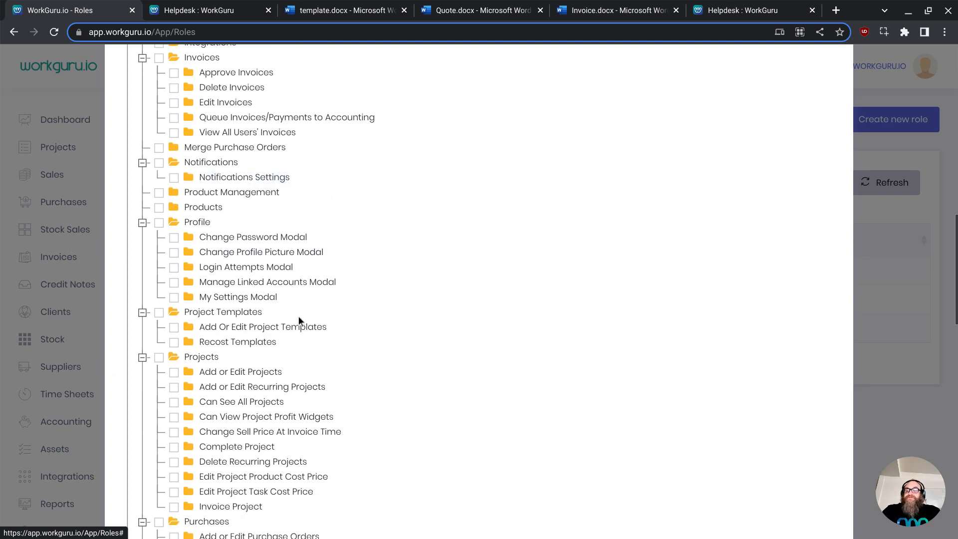
pyautogui.scroll(-6, 299, 316)
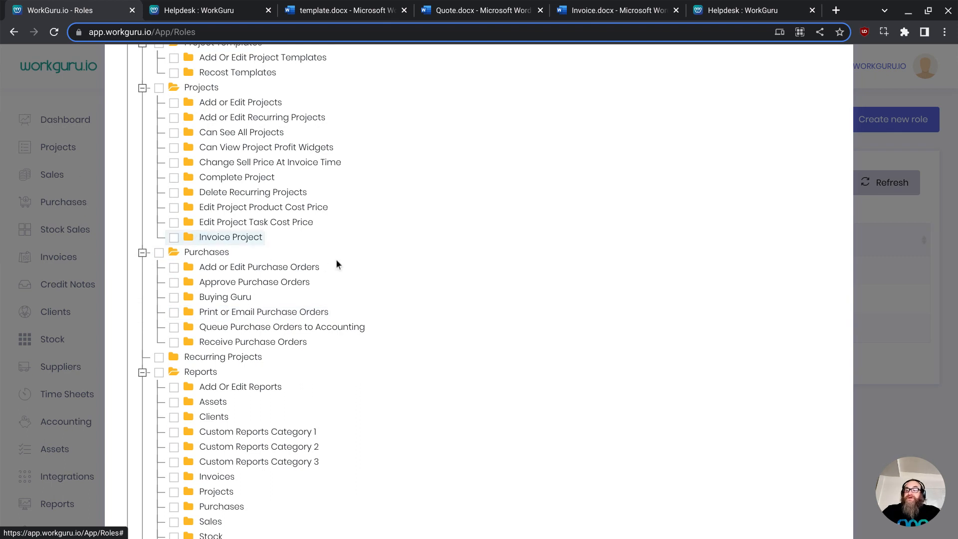
pyautogui.scroll(-7, 514, 314)
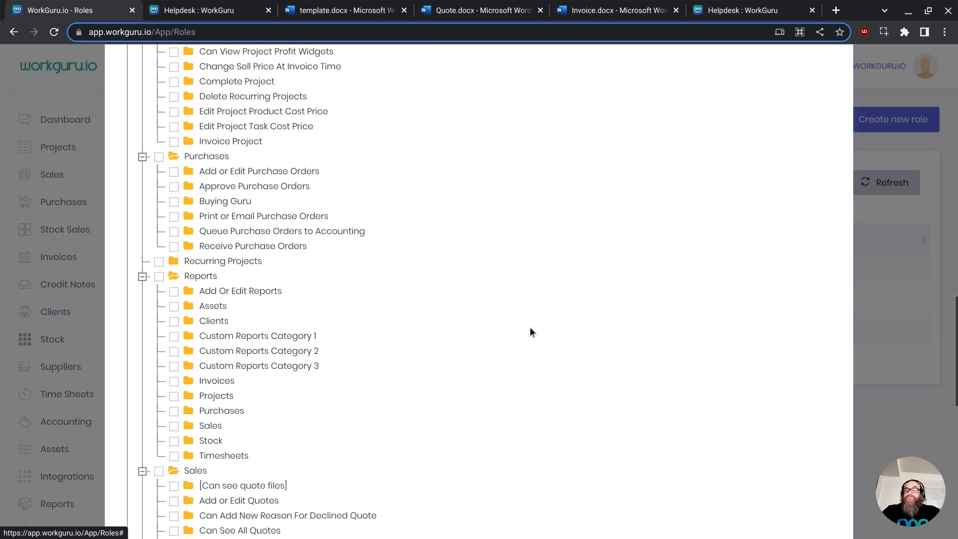
pyautogui.scroll(-8, 531, 328)
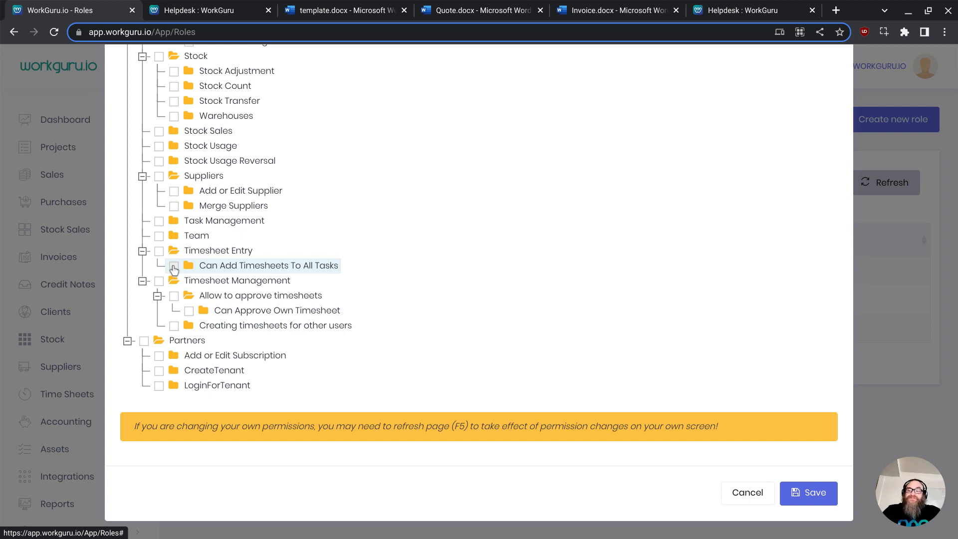
pyautogui.click(174, 268)
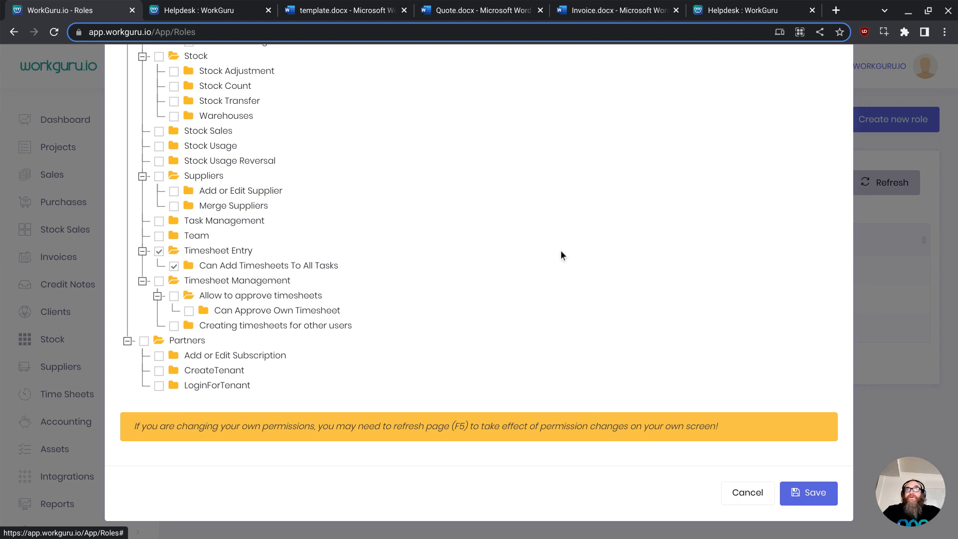
pyautogui.click(806, 493)
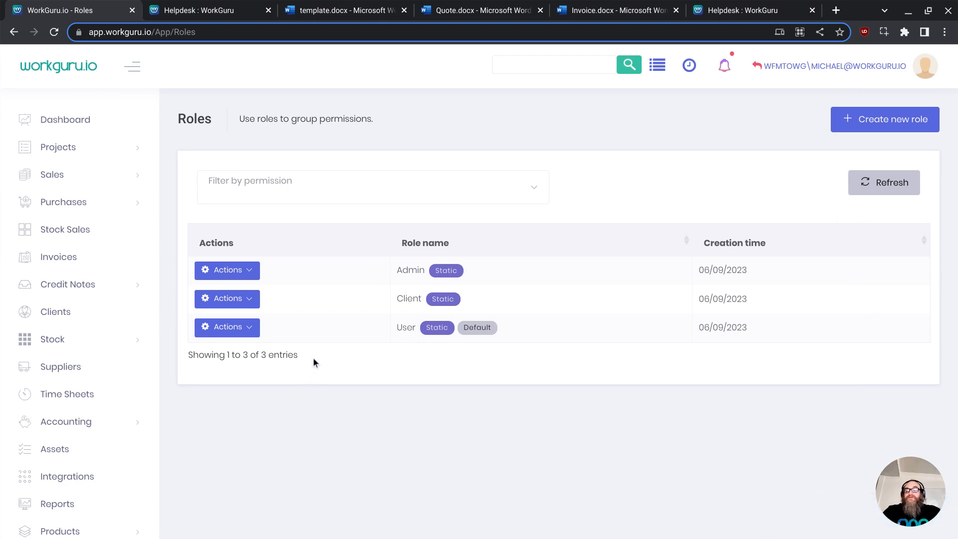
# - Open the Users list, view the previously edited user's assigned roles, and cancel the edit dialog
pyautogui.scroll(-5, 75, 462)
pyautogui.click(100, 342)
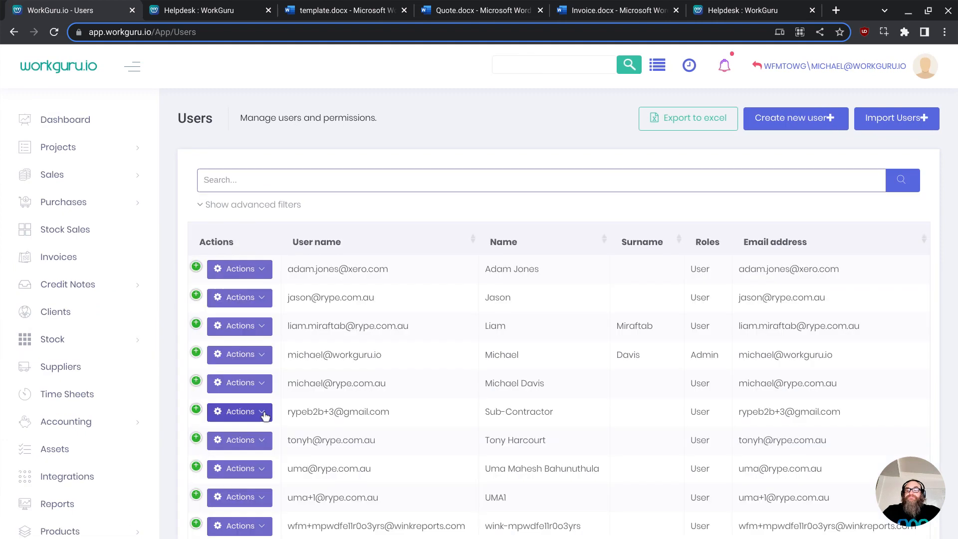
pyautogui.scroll(-2, 264, 416)
pyautogui.click(234, 234)
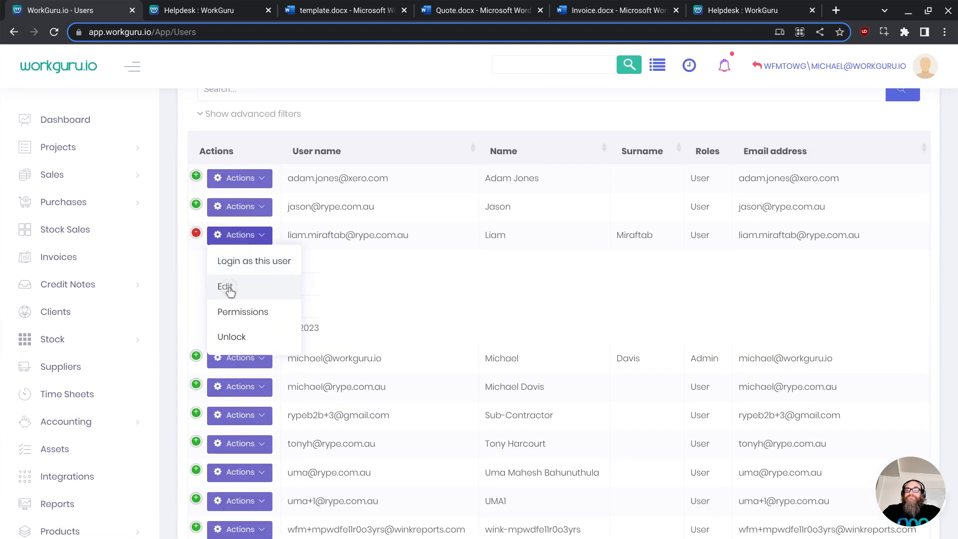
pyautogui.click(227, 287)
pyautogui.click(244, 145)
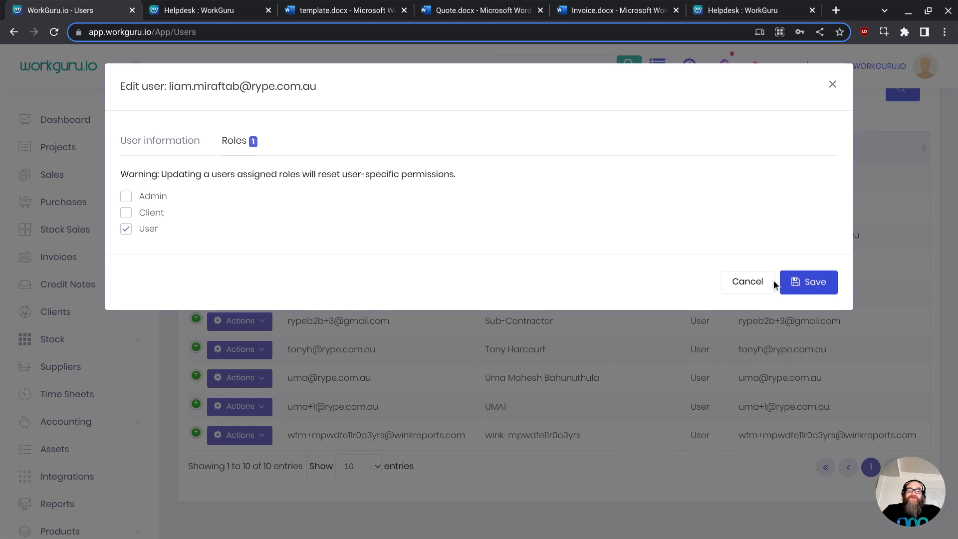
pyautogui.click(747, 282)
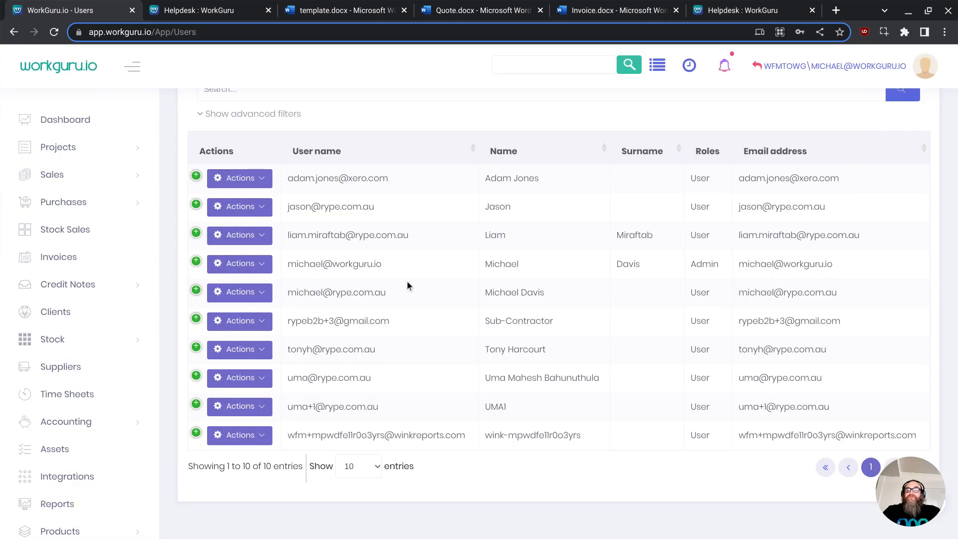
# - Open that user's individual permissions, tick the Products page permission, and save
pyautogui.click(262, 237)
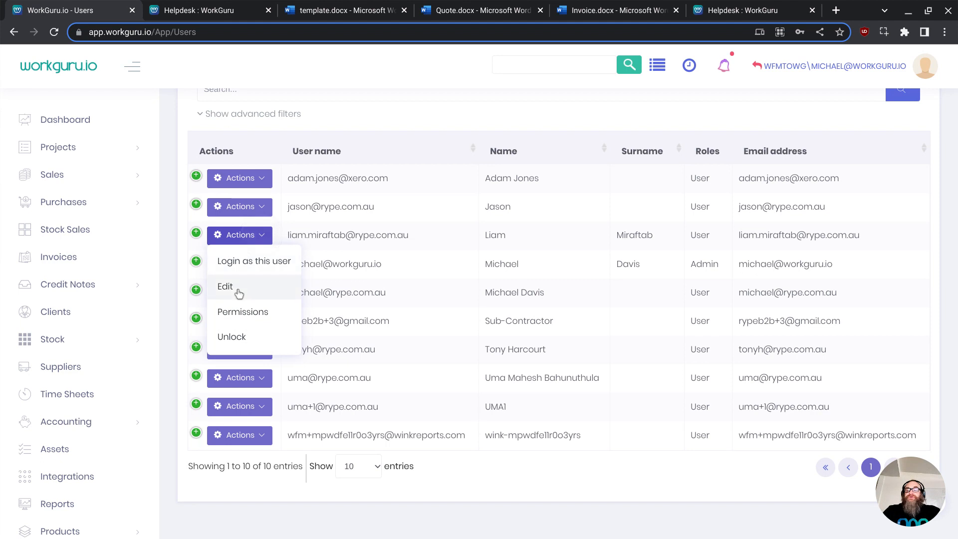
pyautogui.click(238, 313)
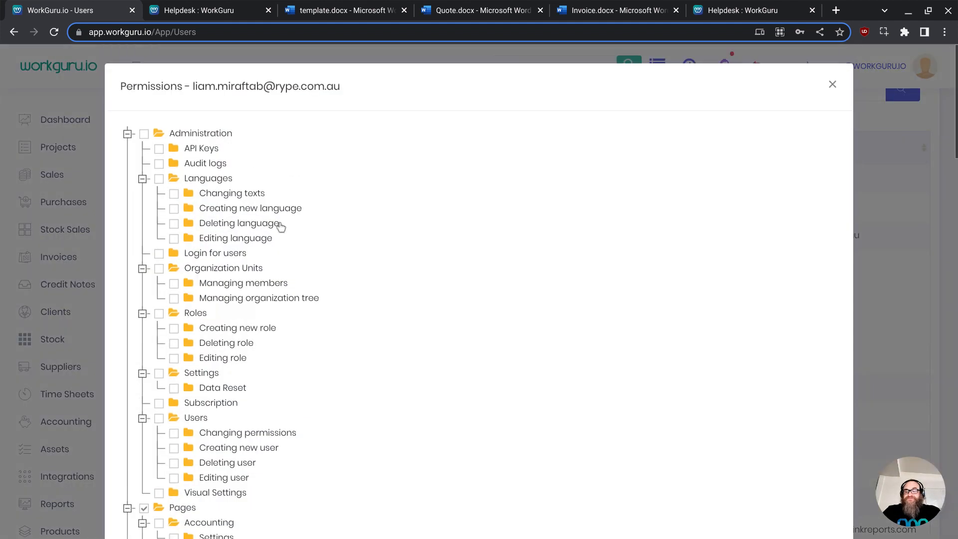
pyautogui.scroll(-10, 281, 268)
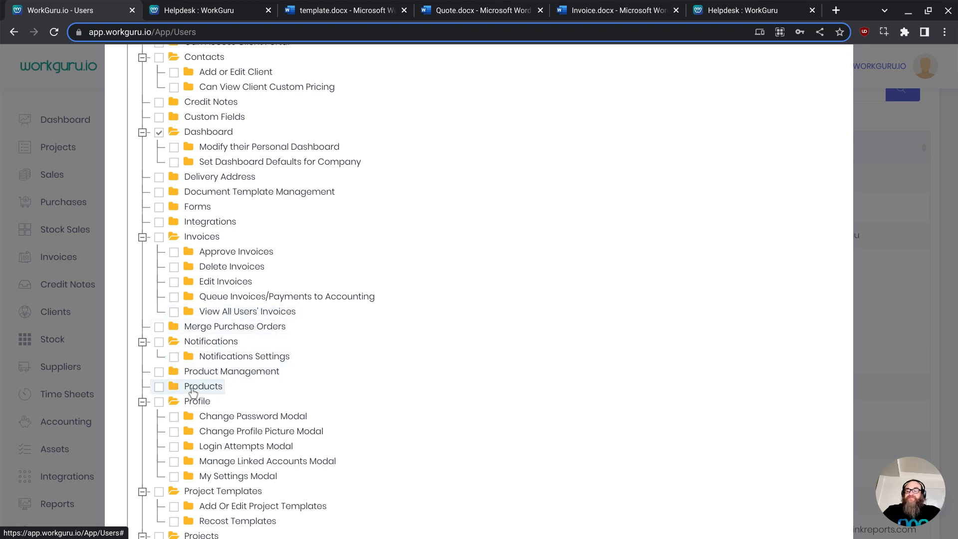
pyautogui.click(160, 388)
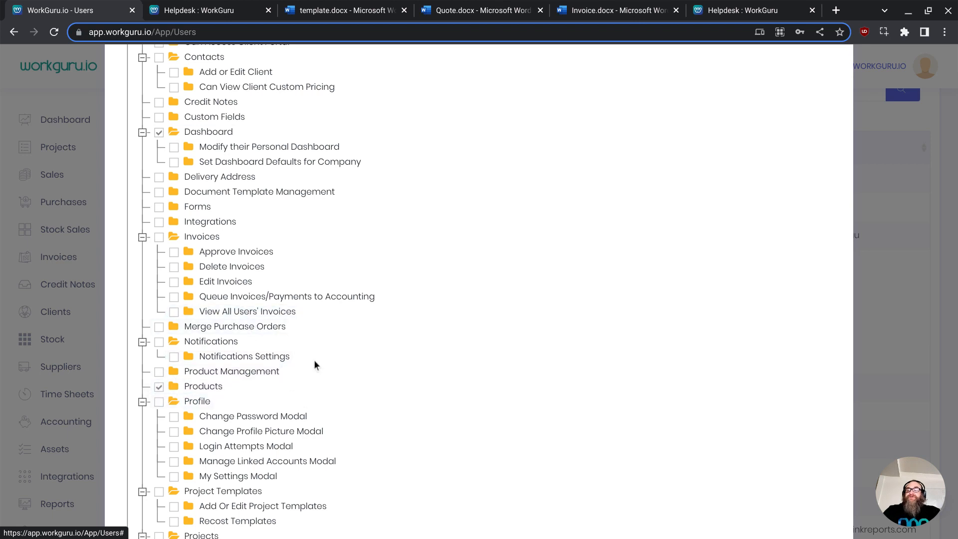
pyautogui.scroll(-5, 310, 352)
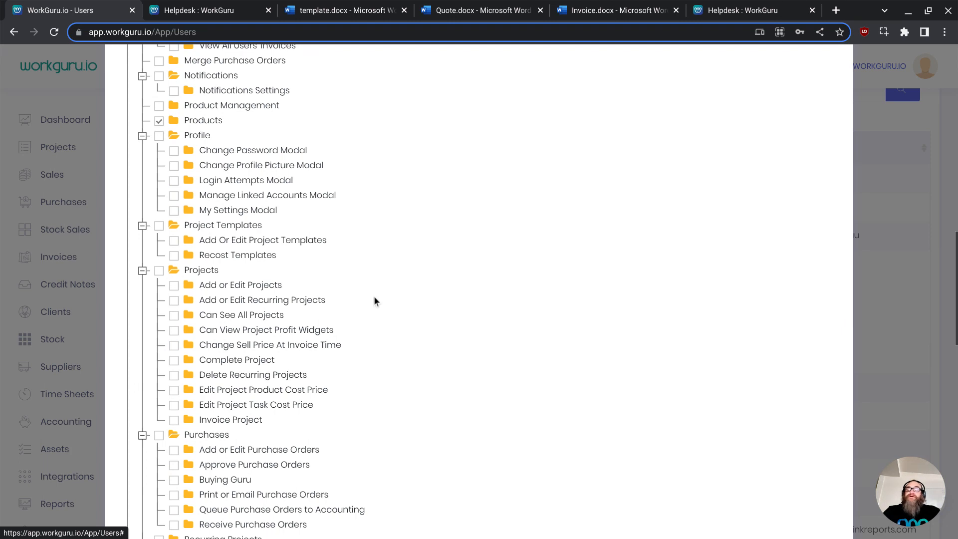
pyautogui.scroll(-15, 437, 325)
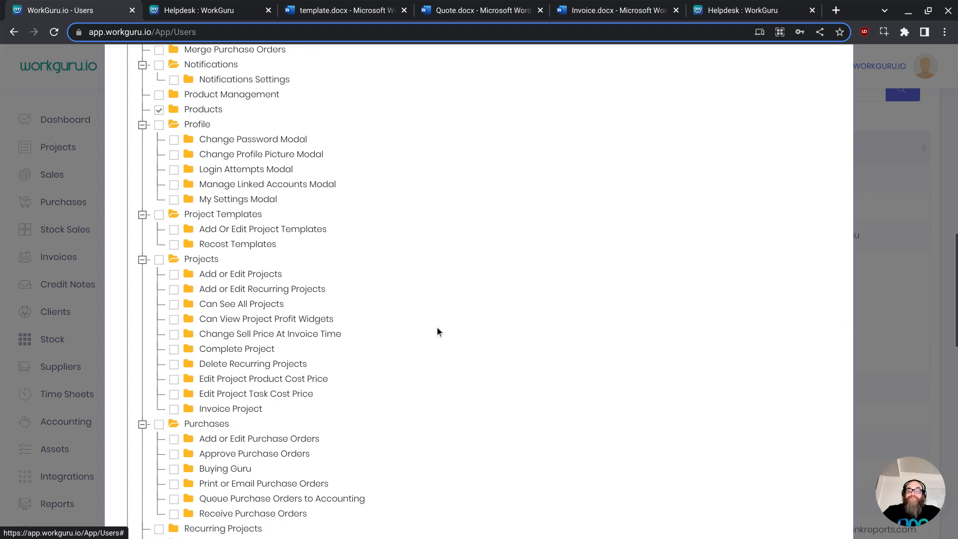
pyautogui.click(810, 497)
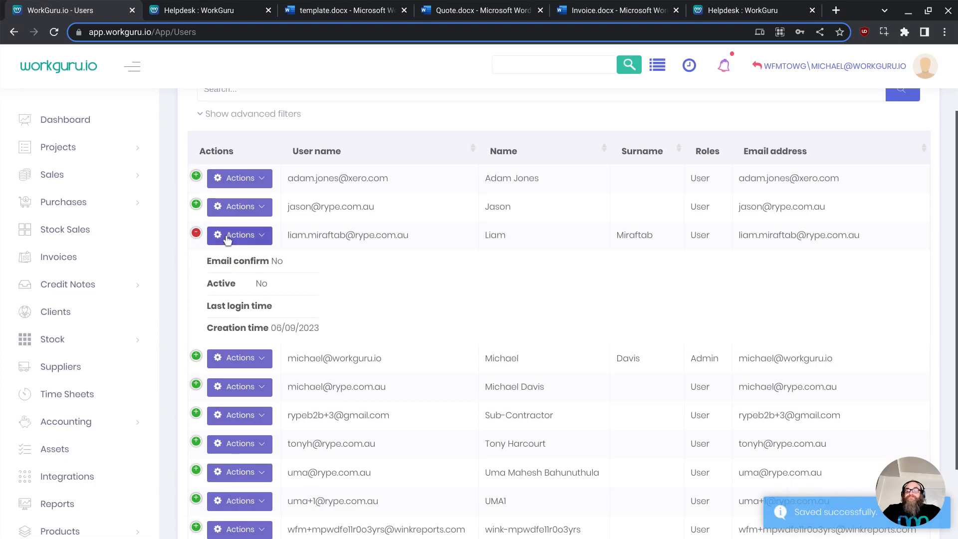
# - Edit the same user again, tick the Active option in the user information, and save
pyautogui.click(238, 233)
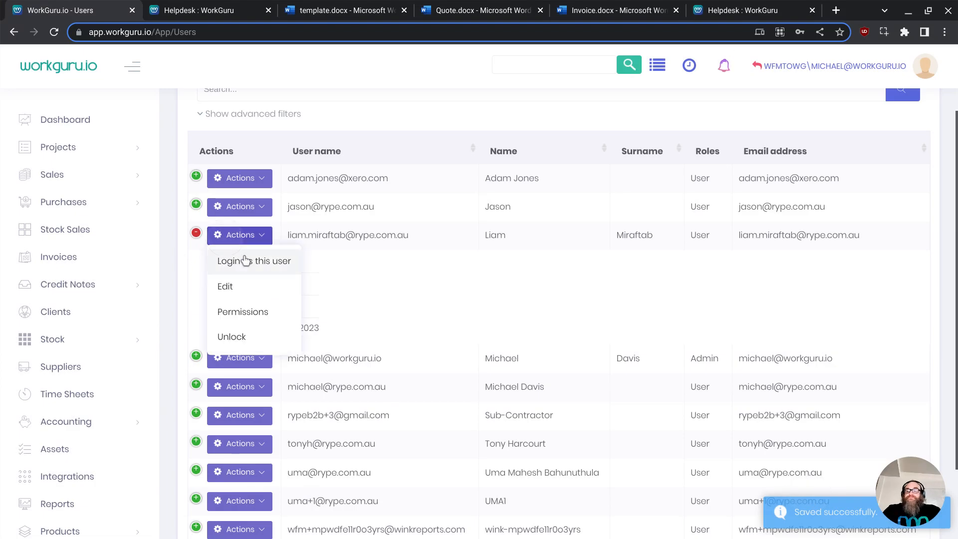
pyautogui.click(234, 290)
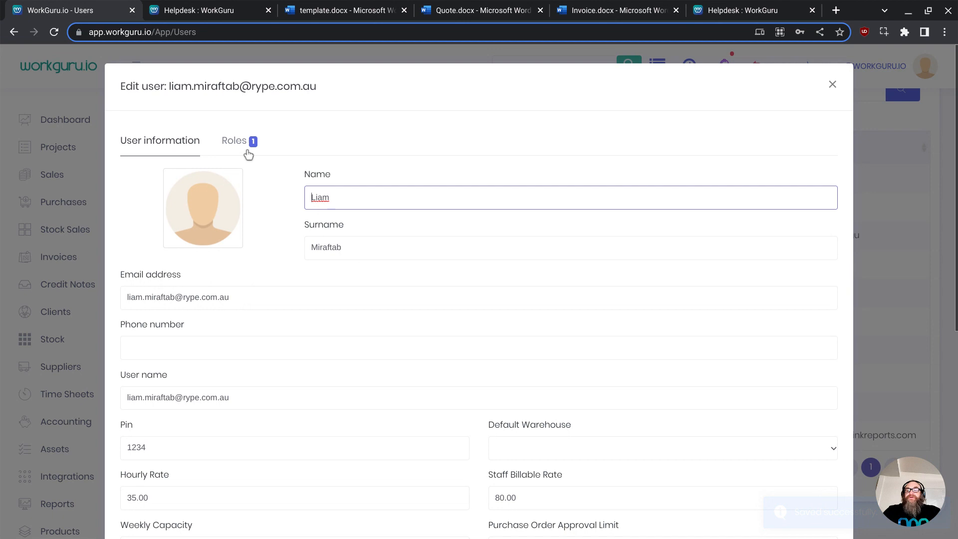
pyautogui.click(248, 150)
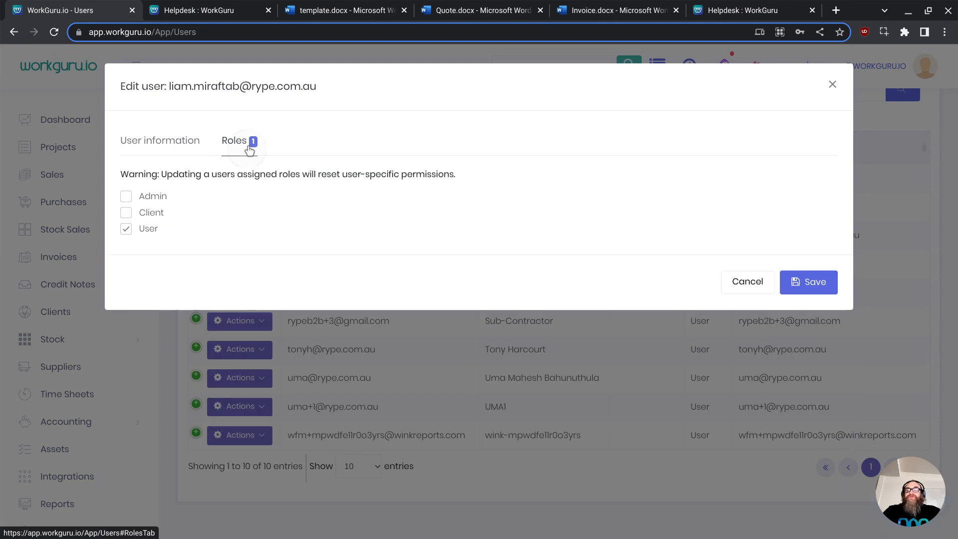
pyautogui.click(184, 145)
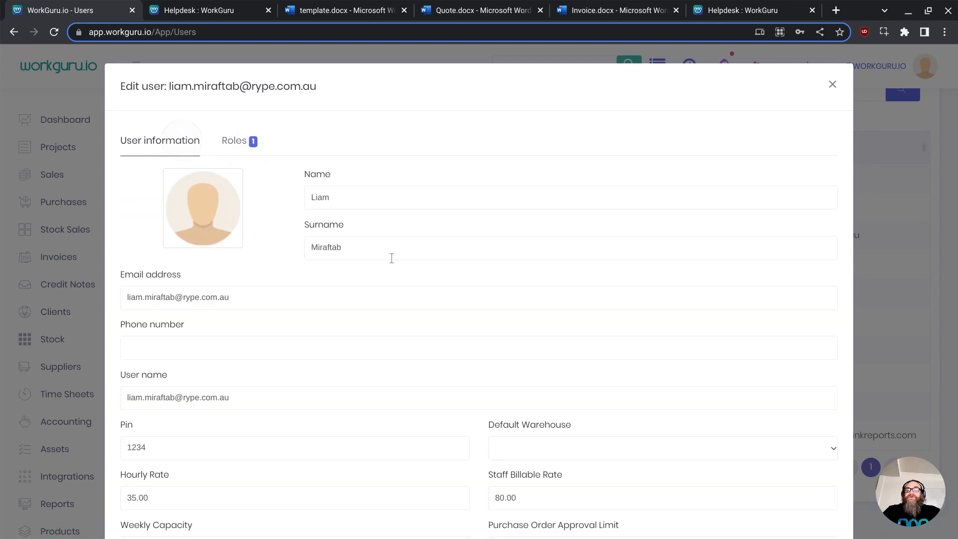
pyautogui.scroll(-6, 410, 249)
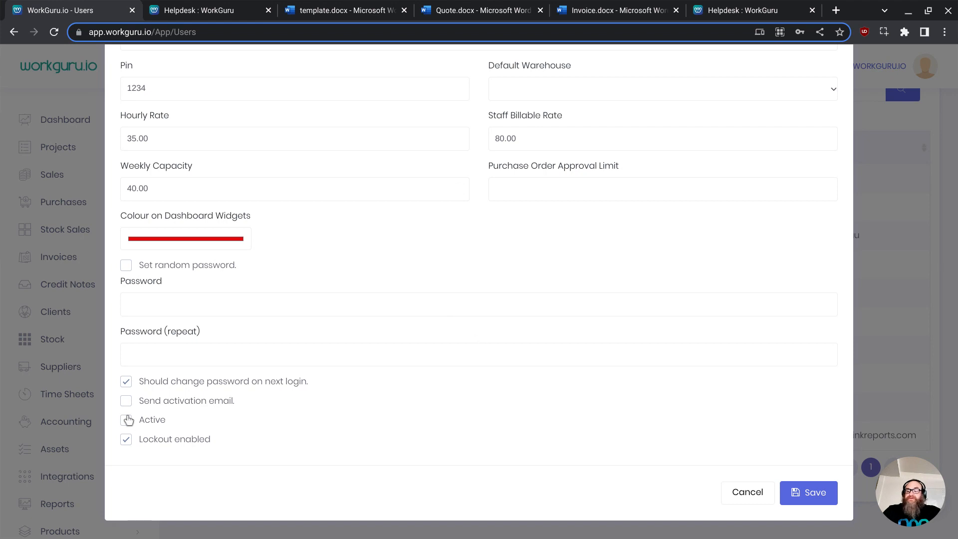
pyautogui.click(126, 401)
pyautogui.click(131, 419)
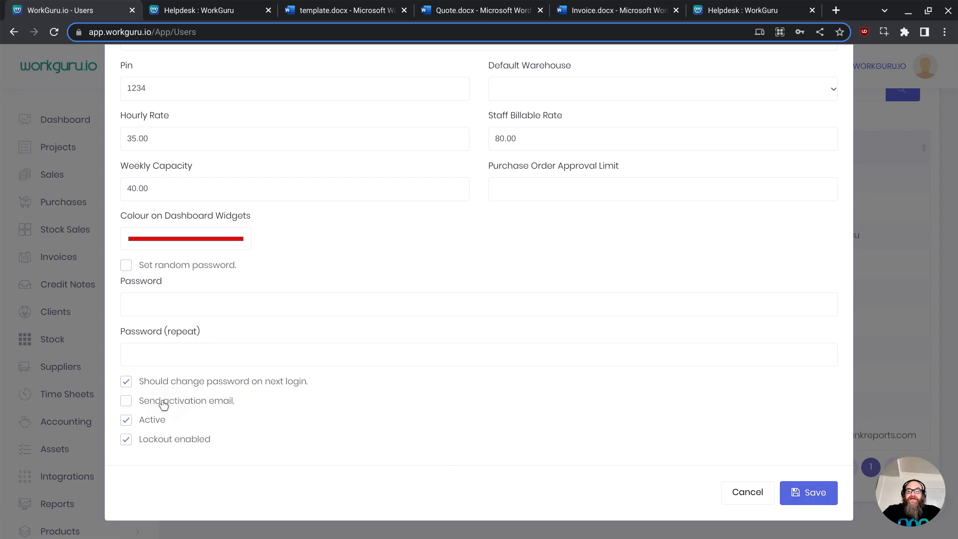
pyautogui.click(811, 495)
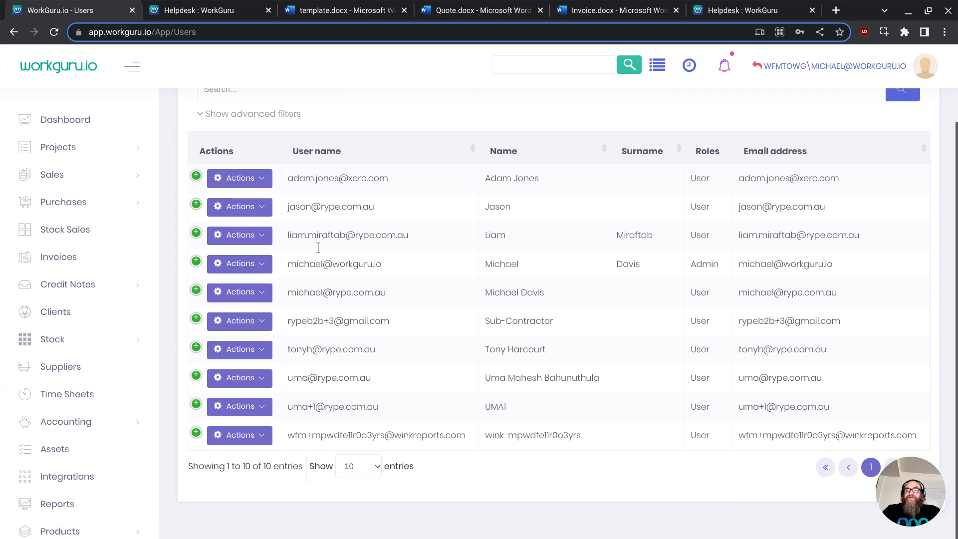
# - Open the Projects dashboard
pyautogui.scroll(2, 388, 352)
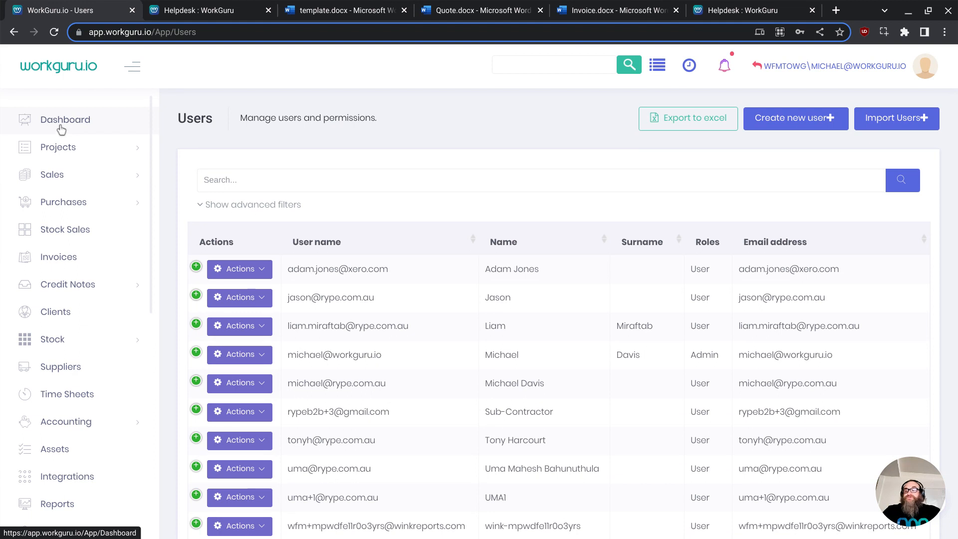
pyautogui.click(67, 158)
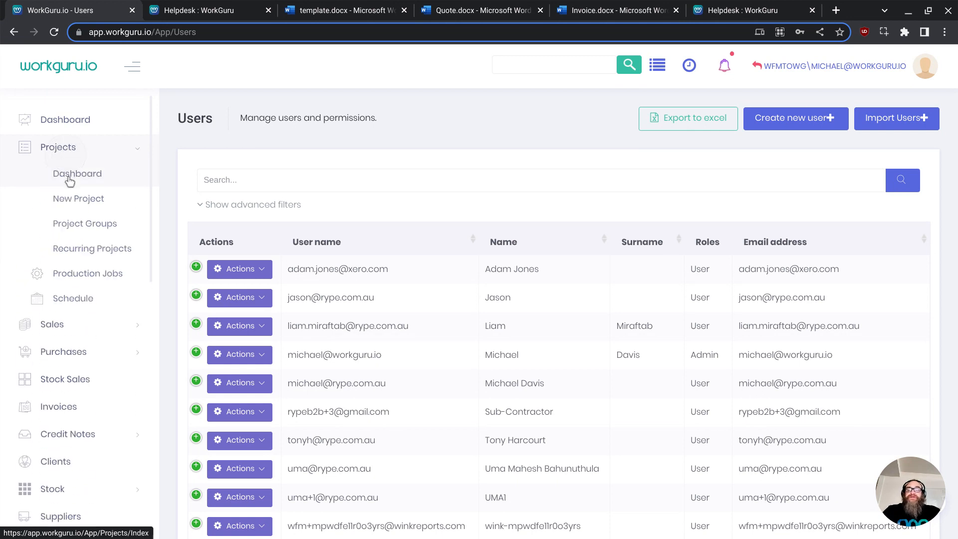
pyautogui.click(69, 179)
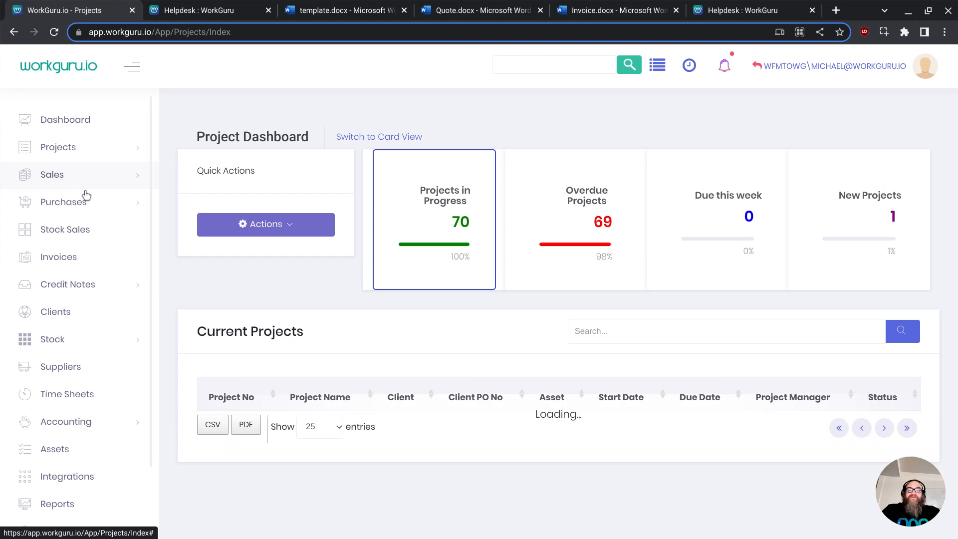
# - Open the main Dashboard from the Projects page and review its statistics and My Timesheets section
pyautogui.scroll(-4, 420, 338)
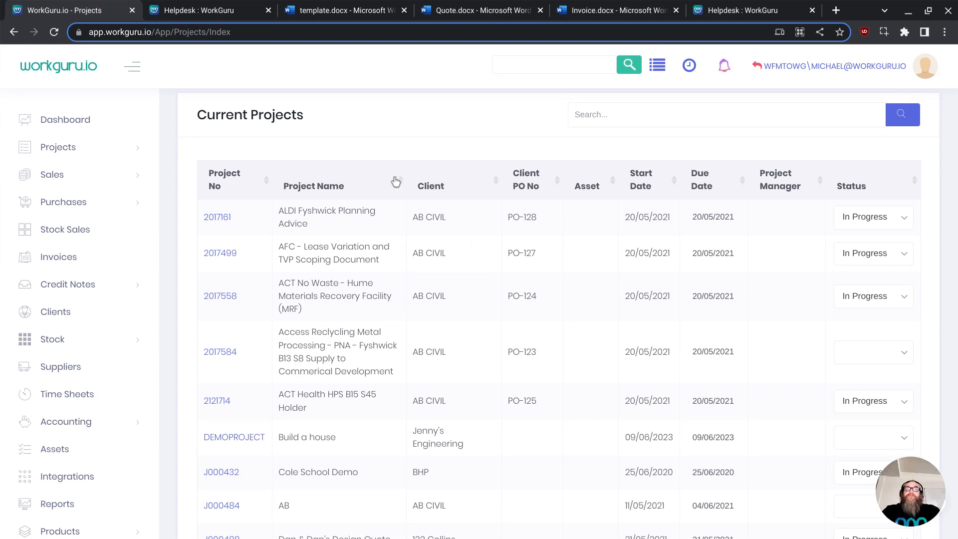
pyautogui.click(50, 121)
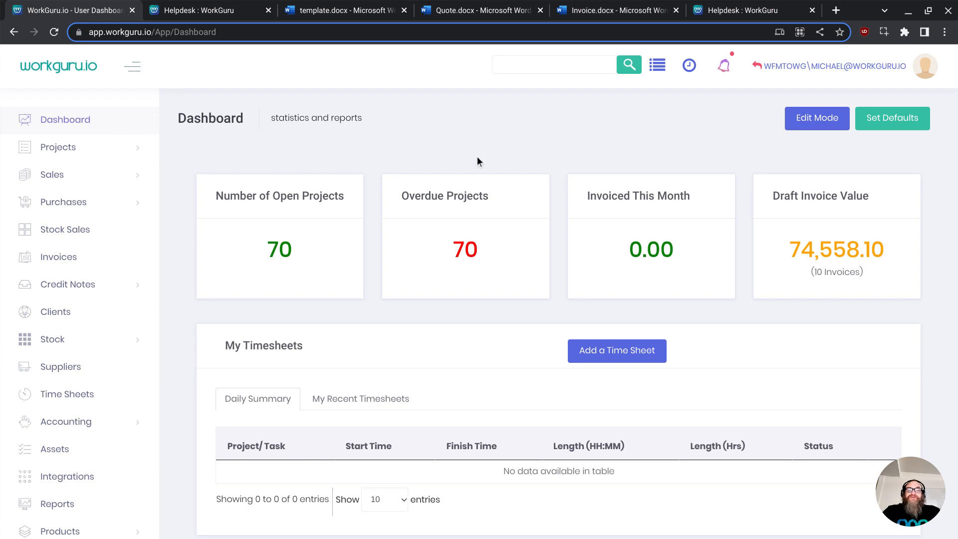
pyautogui.scroll(-1, 269, 340)
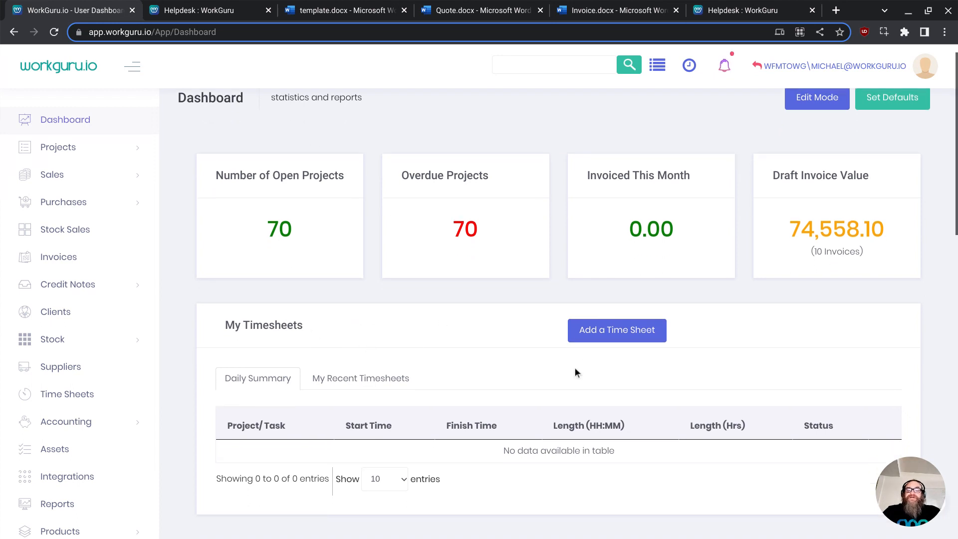
pyautogui.scroll(1, 803, 290)
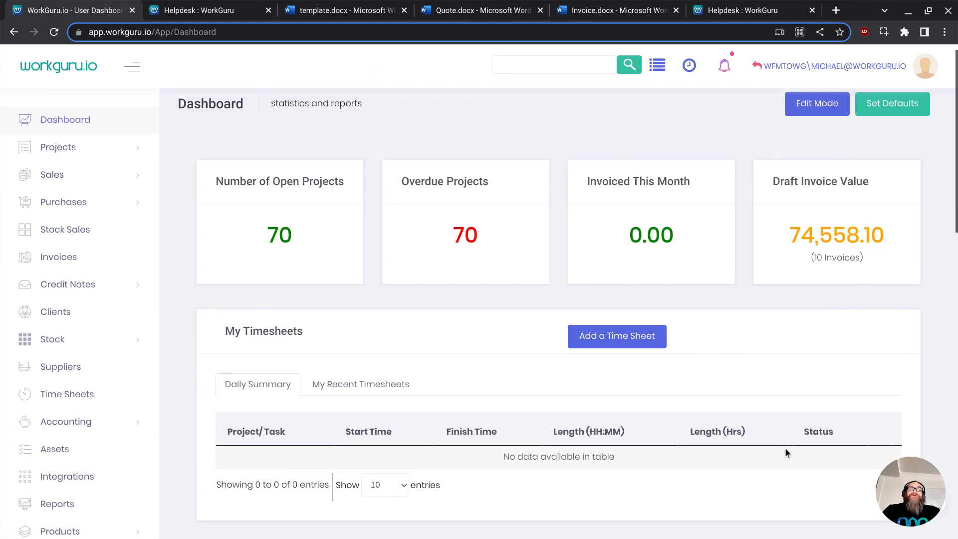
pyautogui.scroll(1, 780, 345)
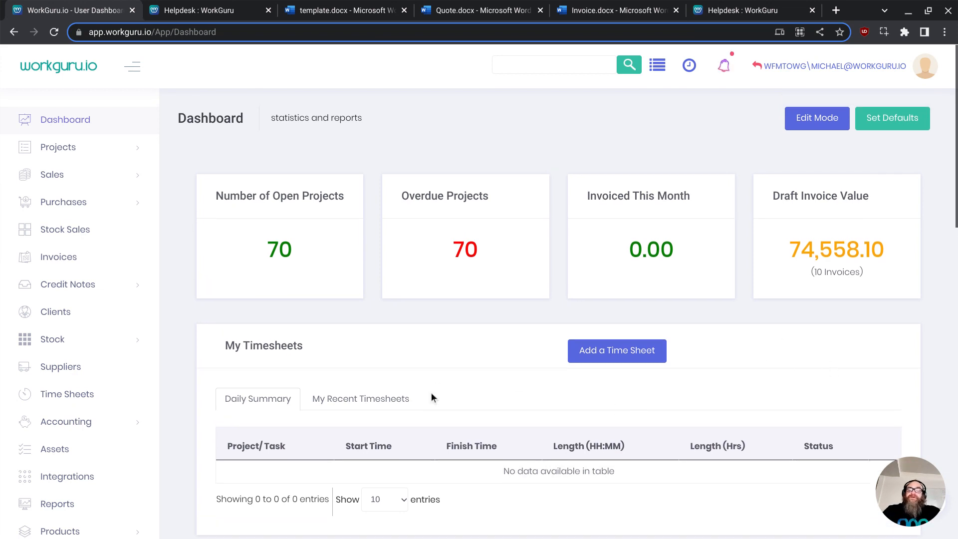
pyautogui.scroll(-2, 431, 392)
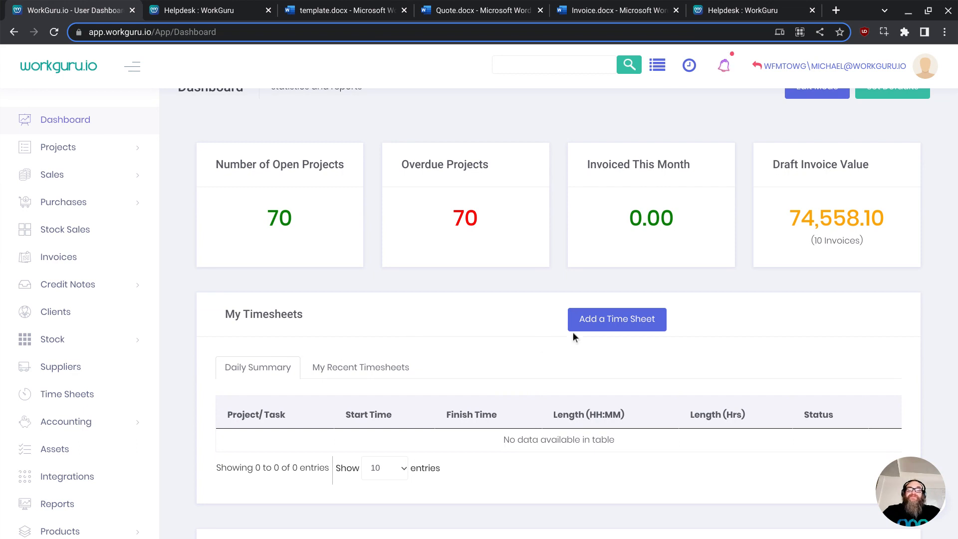
# - Add a time sheet for project 2121714 - ACT Health HPS B15 S45 Holder with task Consulting - Proof of Concept
pyautogui.click(617, 321)
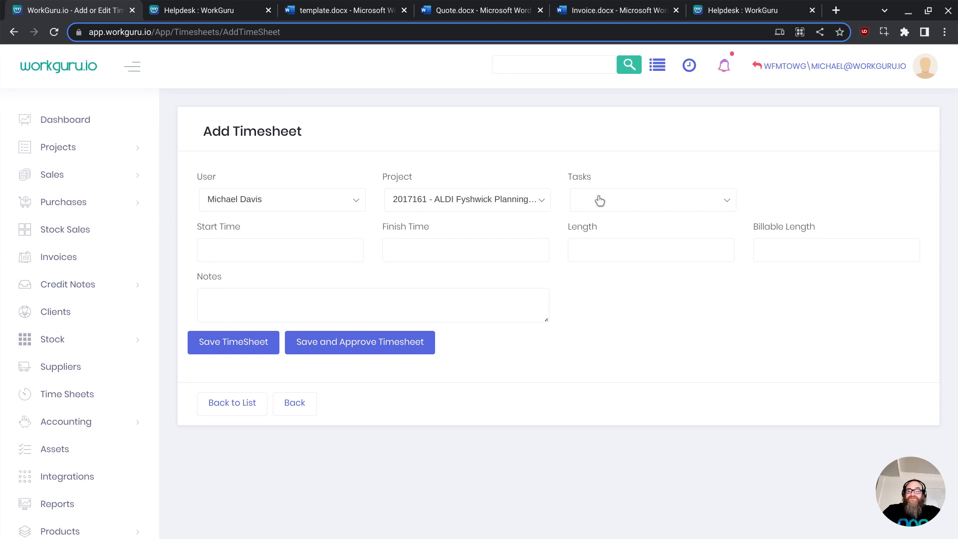
pyautogui.click(515, 200)
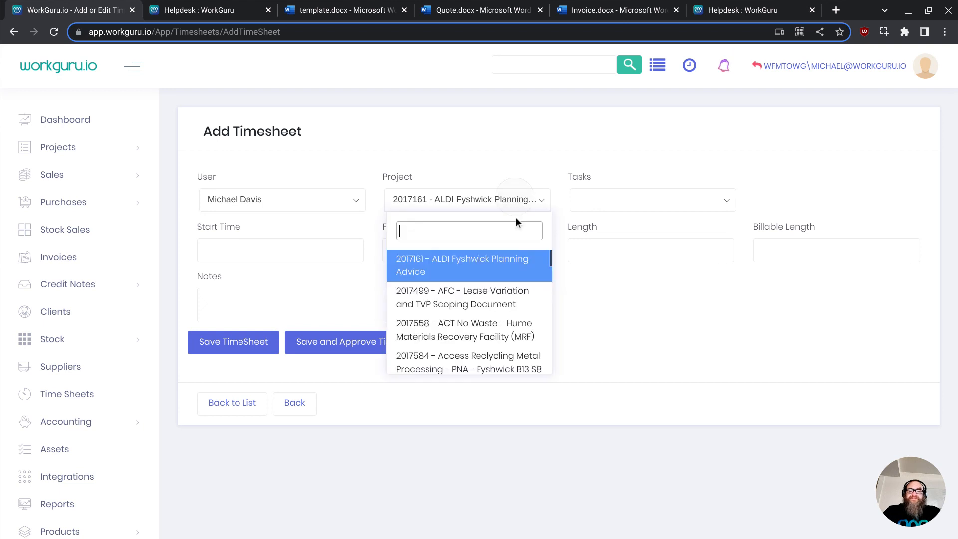
pyautogui.scroll(-1, 419, 329)
pyautogui.scroll(-1, 419, 334)
pyautogui.click(429, 324)
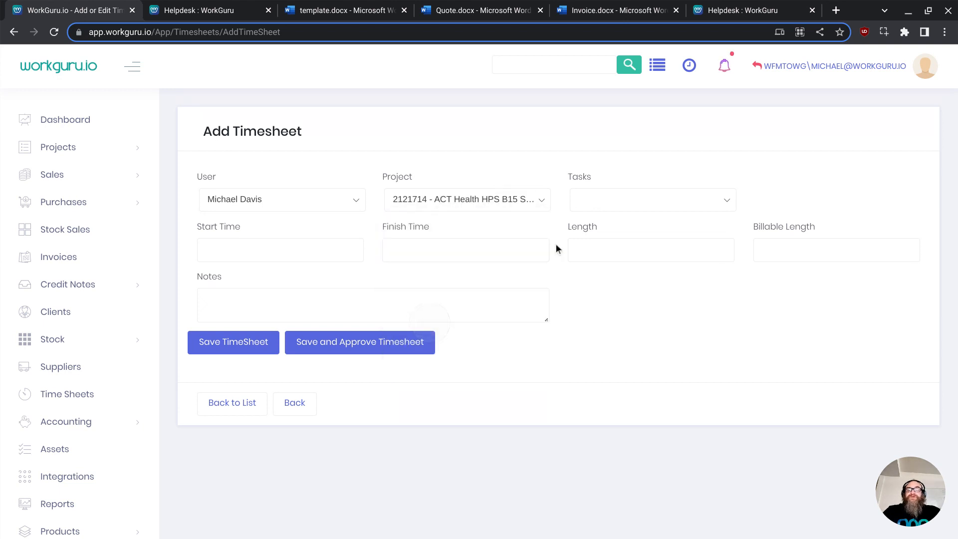
pyautogui.click(597, 204)
pyautogui.scroll(-1, 644, 324)
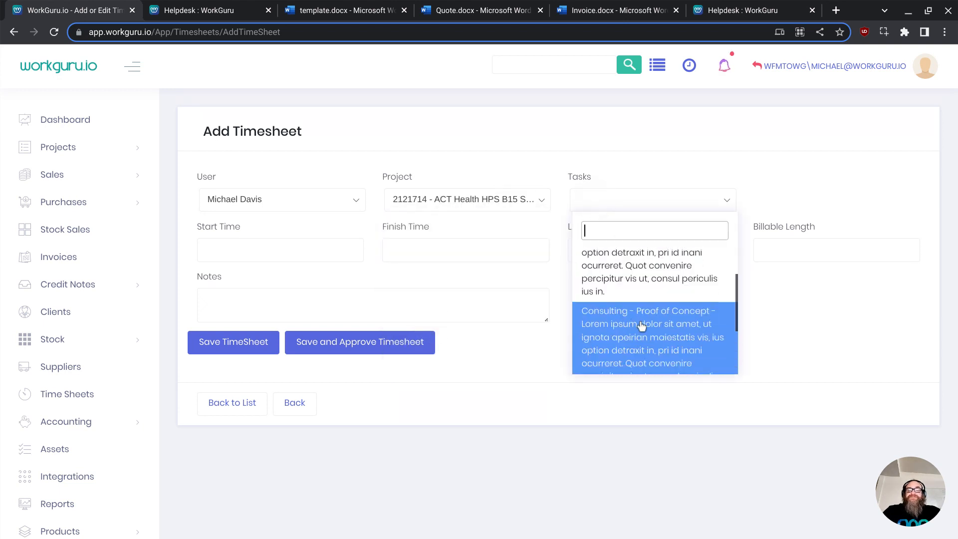
pyautogui.click(644, 322)
# - Keep the start time 09/06/2023 16:05 and set the finish time to 17:40 on the same date
pyautogui.click(294, 250)
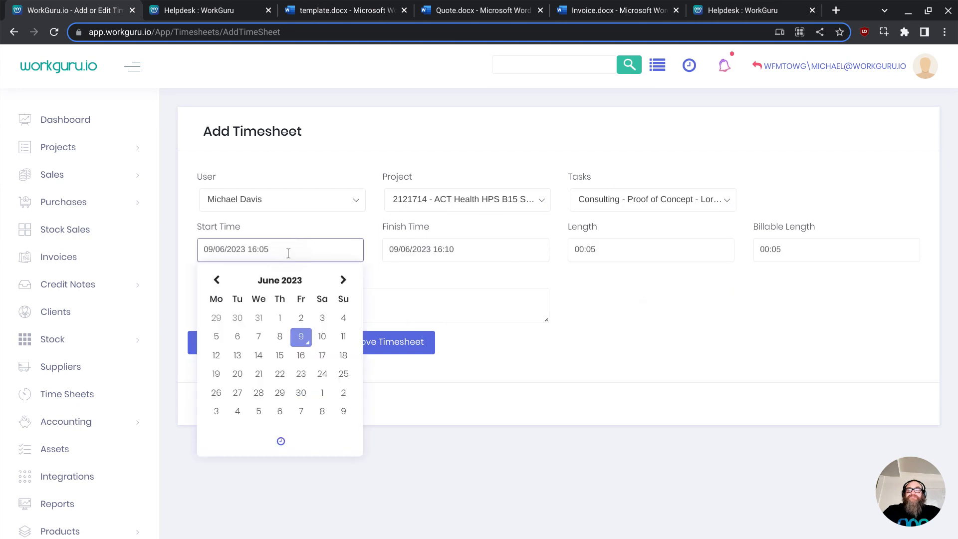
pyautogui.click(465, 249)
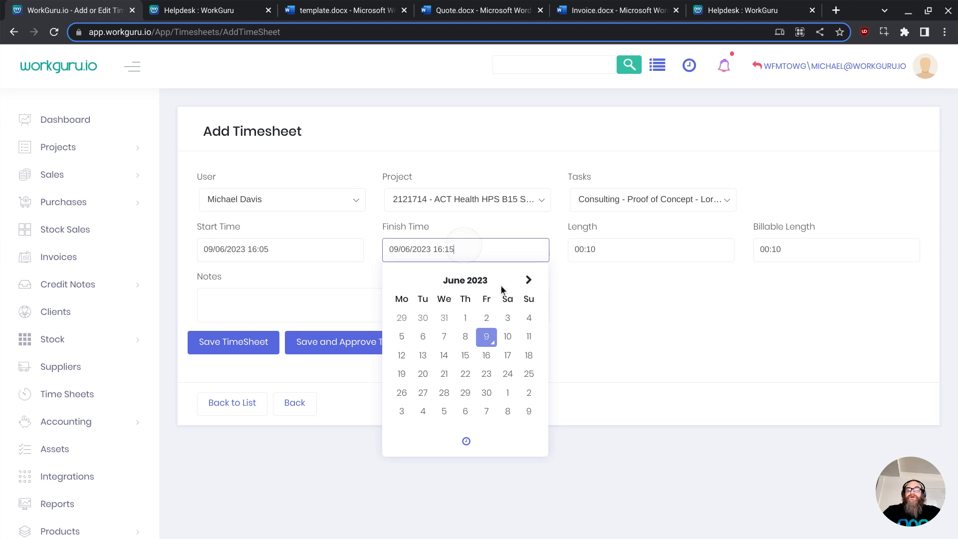
pyautogui.click(477, 441)
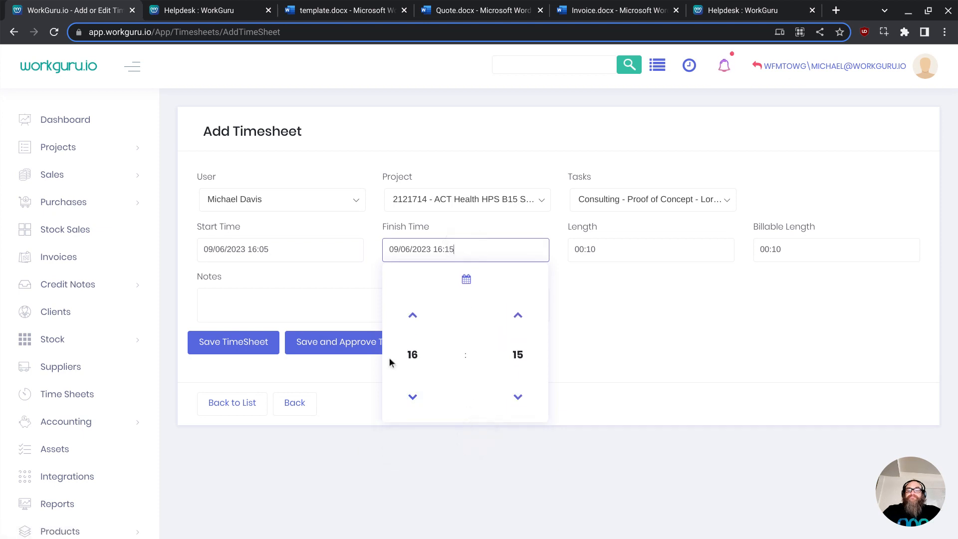
pyautogui.click(416, 358)
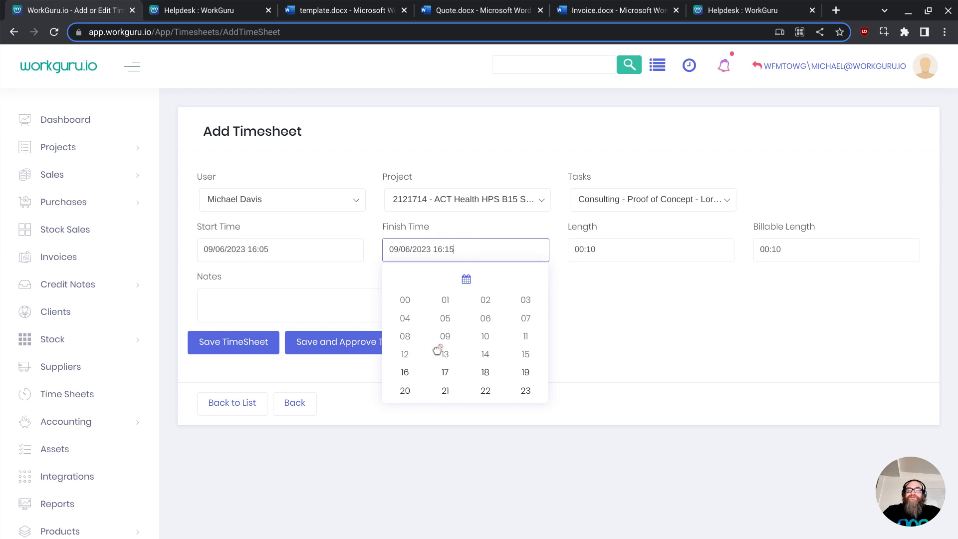
pyautogui.click(445, 373)
pyautogui.click(410, 356)
pyautogui.click(445, 373)
pyautogui.click(516, 356)
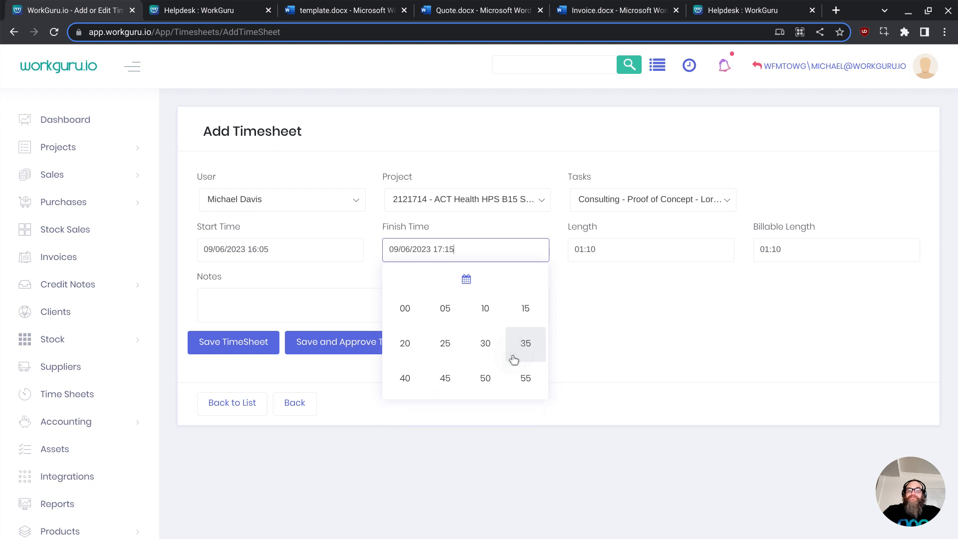
pyautogui.click(445, 380)
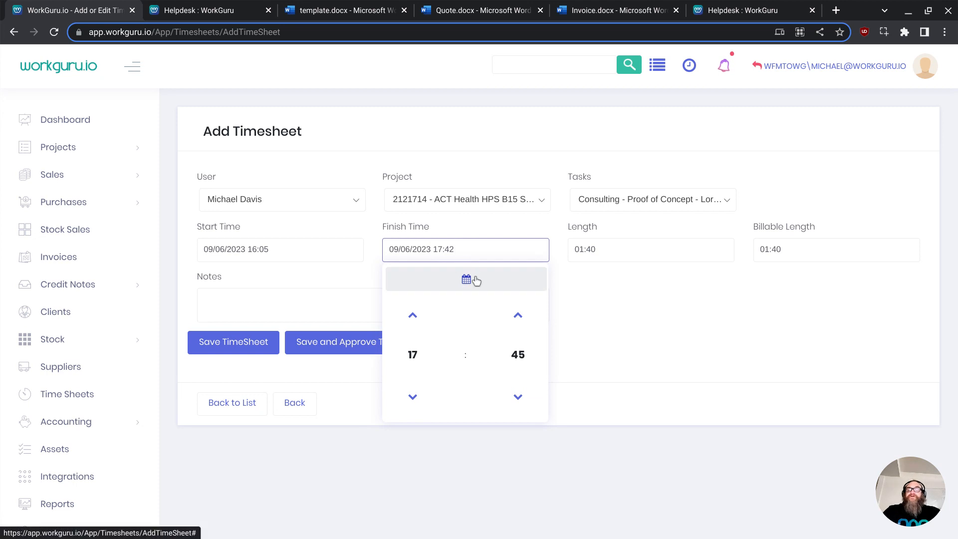
pyautogui.click(587, 297)
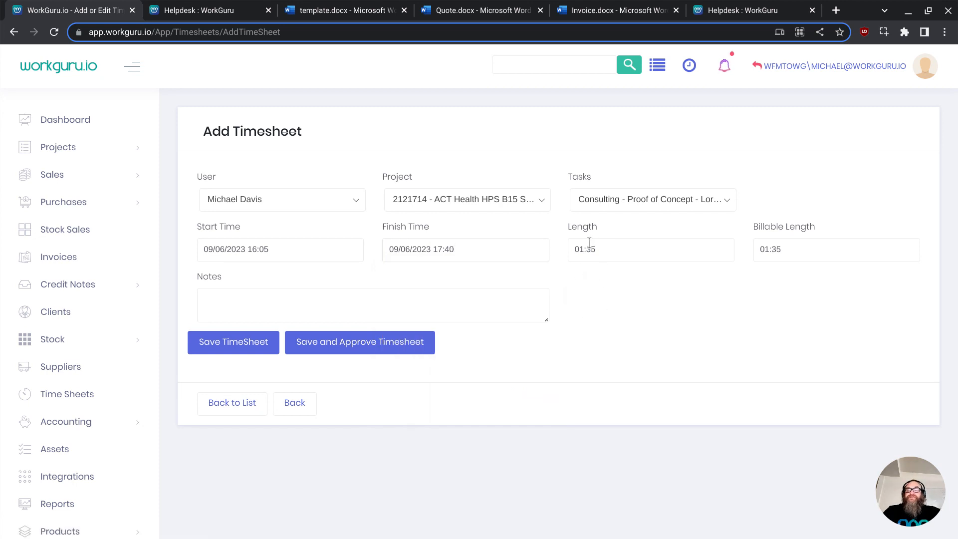
# - Enter the note "Consulting time" and save the timesheet
pyautogui.click(296, 292)
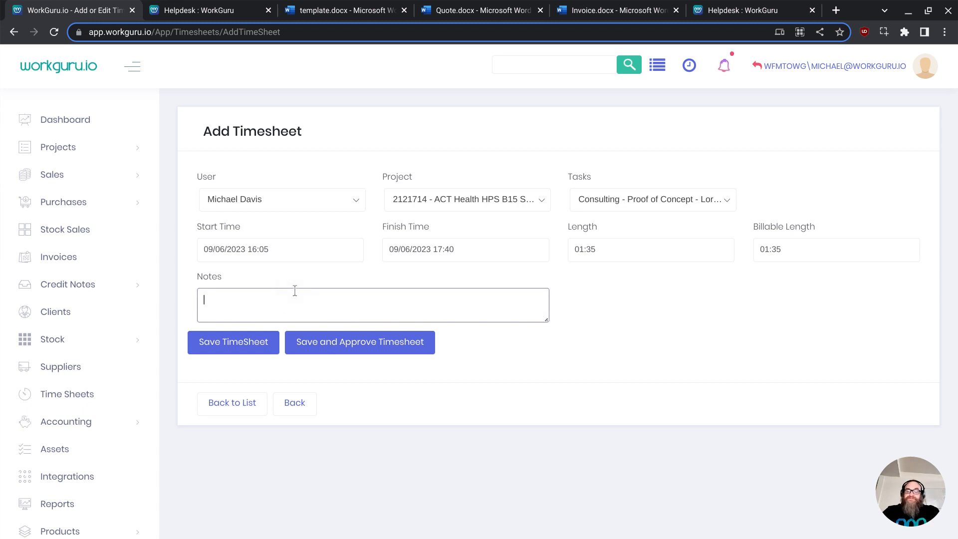
pyautogui.write('Consulting time')
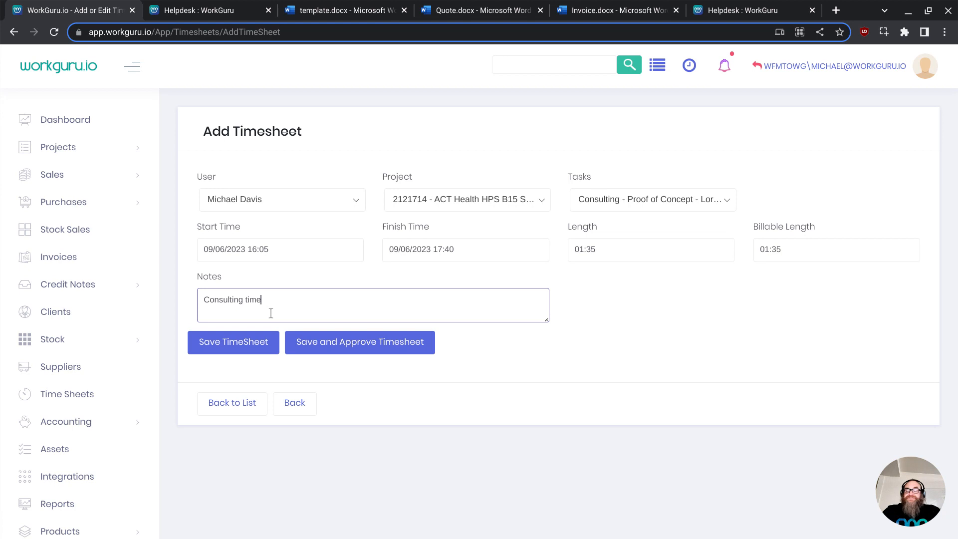
pyautogui.click(256, 342)
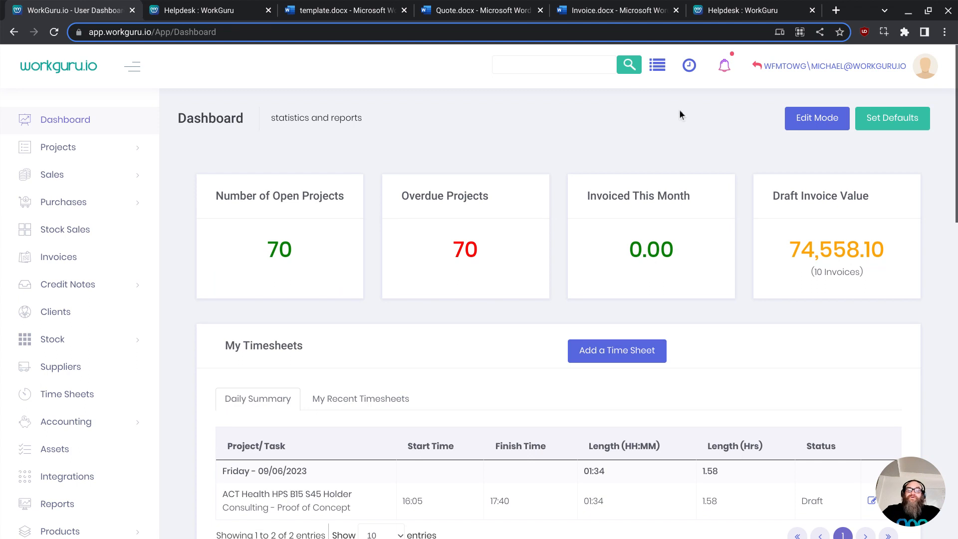
# - Start a live timesheet for project 2017499 - AFC - Lease Variation and TVP Scoping Document, task Consulting - Proof of Concept
pyautogui.click(691, 68)
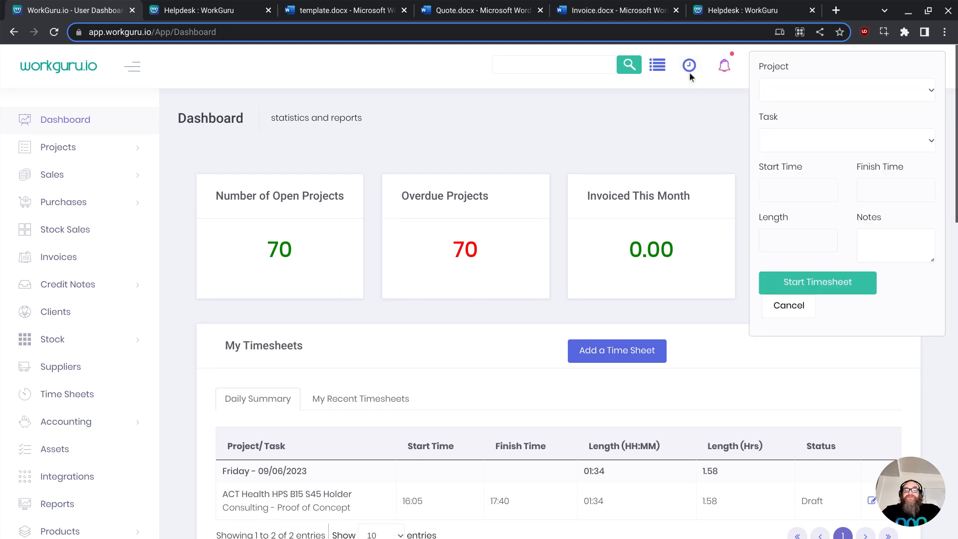
pyautogui.click(819, 89)
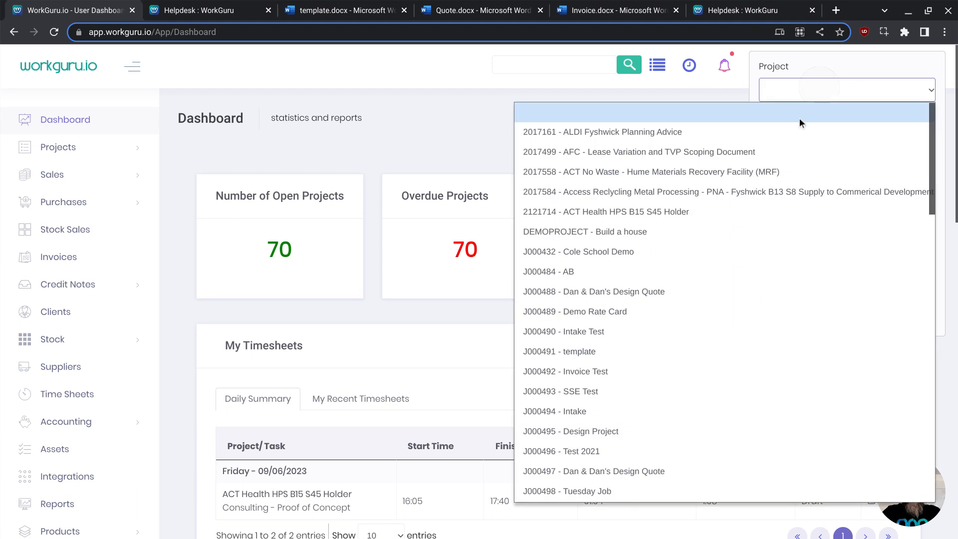
pyautogui.click(750, 150)
pyautogui.click(810, 136)
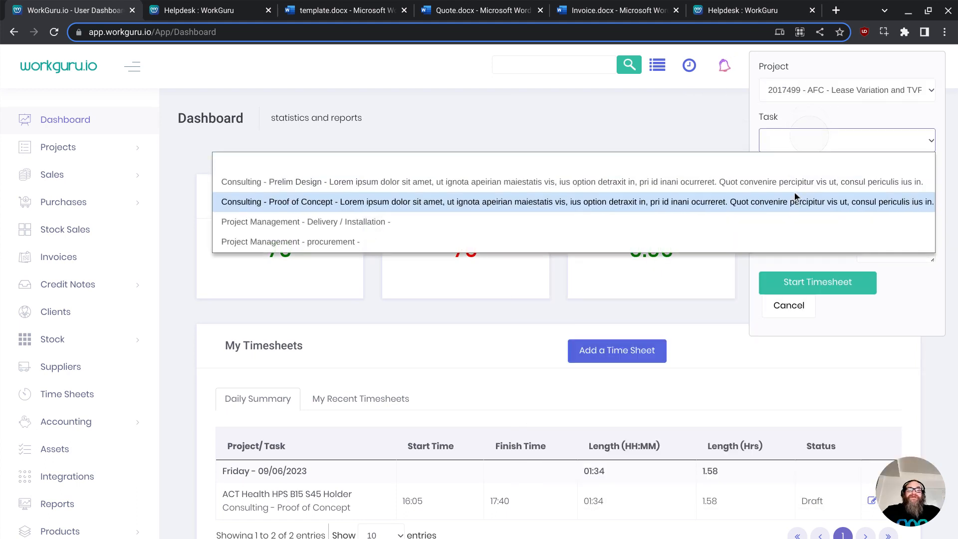
pyautogui.click(800, 195)
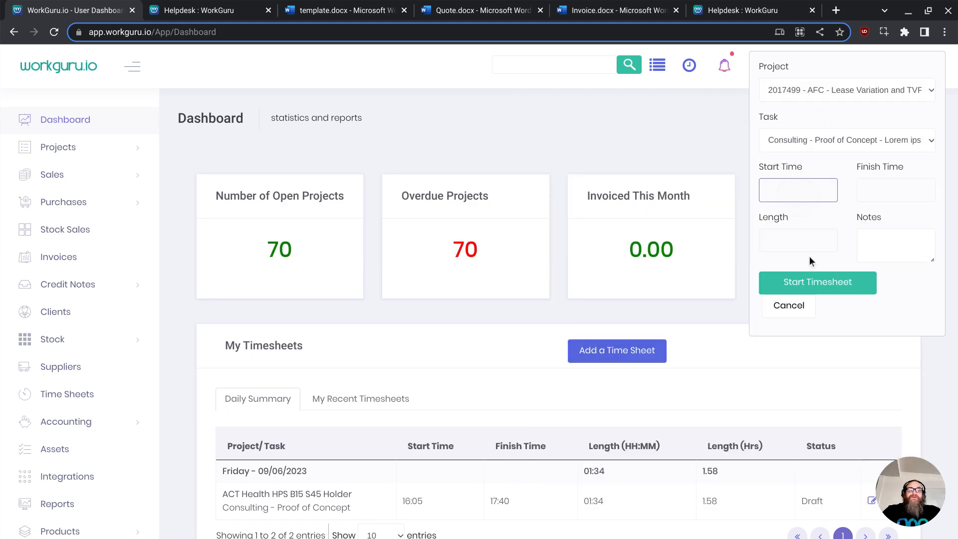
pyautogui.click(881, 192)
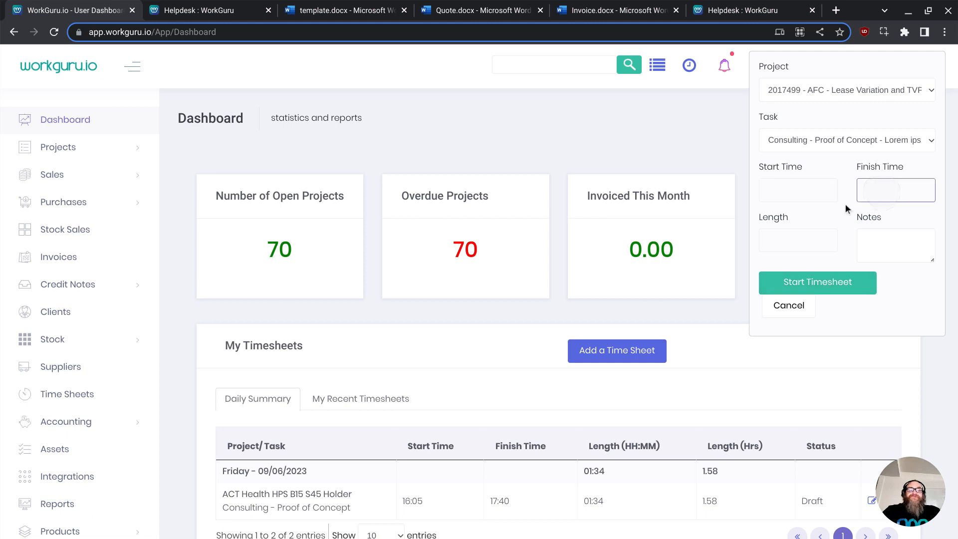
pyautogui.click(836, 285)
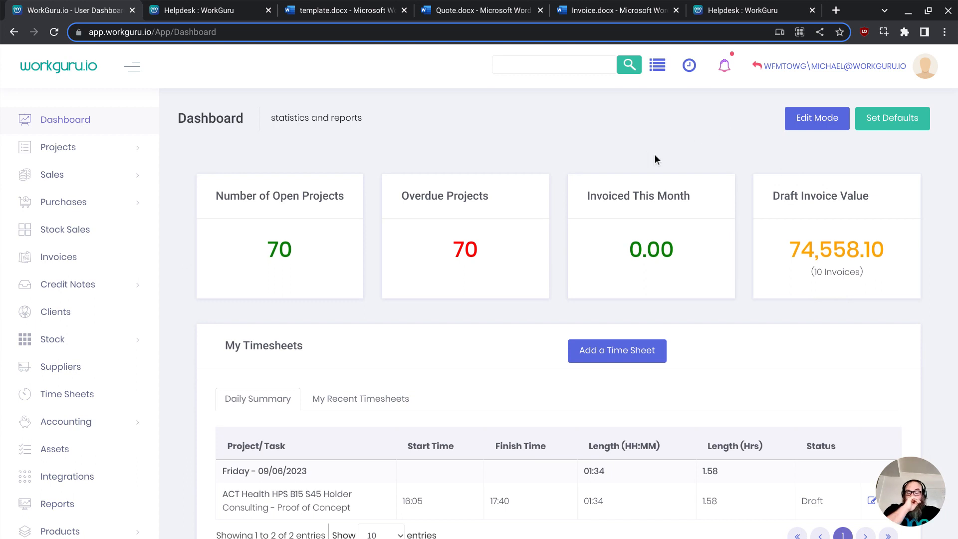
# - Reopen the running timer, end the timesheet, and submit it
pyautogui.click(690, 66)
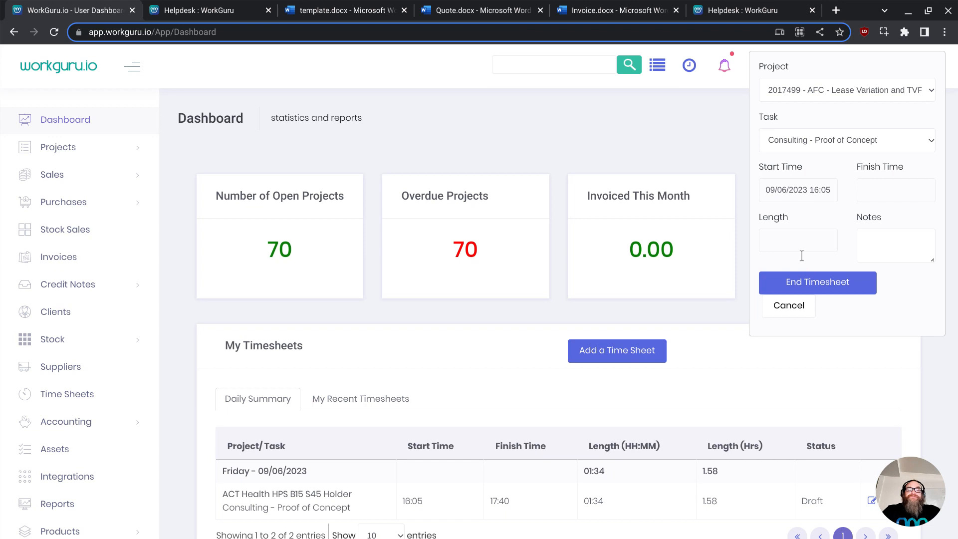
pyautogui.click(804, 285)
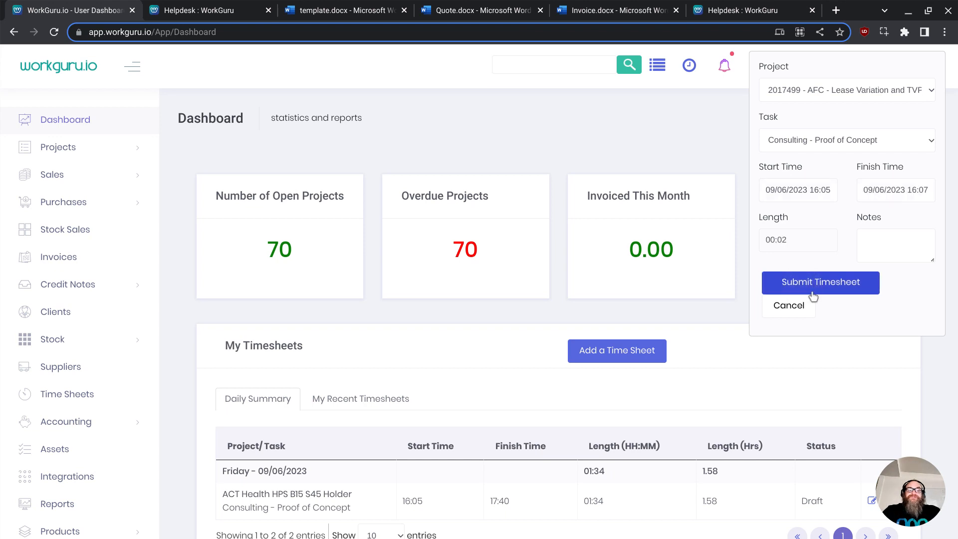
pyautogui.click(806, 293)
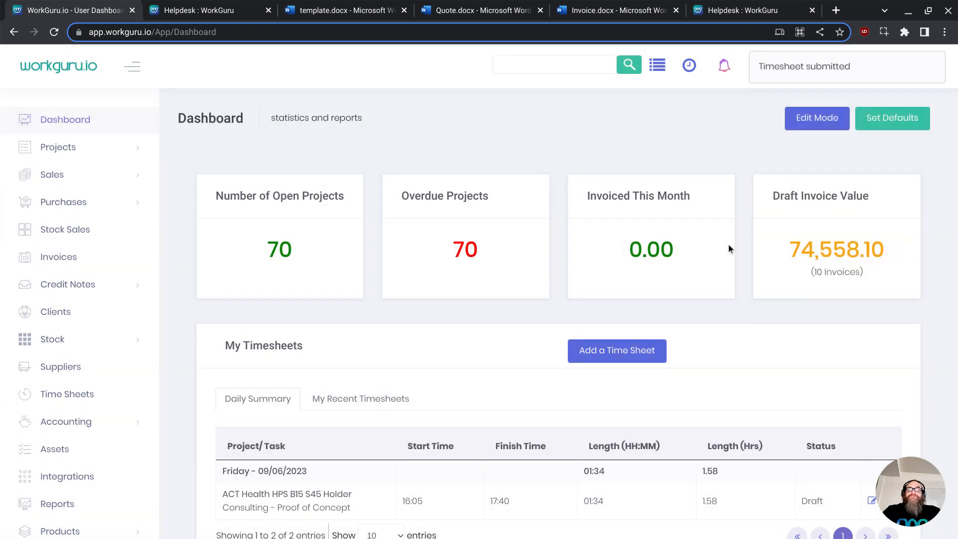
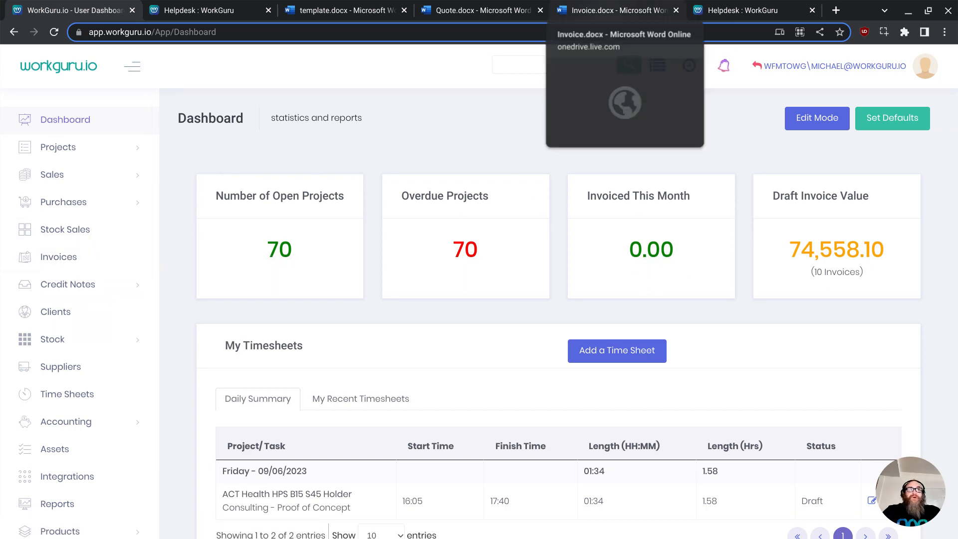
# - Bring up the mobile app window and open its Timesheets list
pyautogui.moveTo(740, 0); pyautogui.dragTo(467, 22)
pyautogui.moveTo(548, 24); pyautogui.dragTo(550, 24)
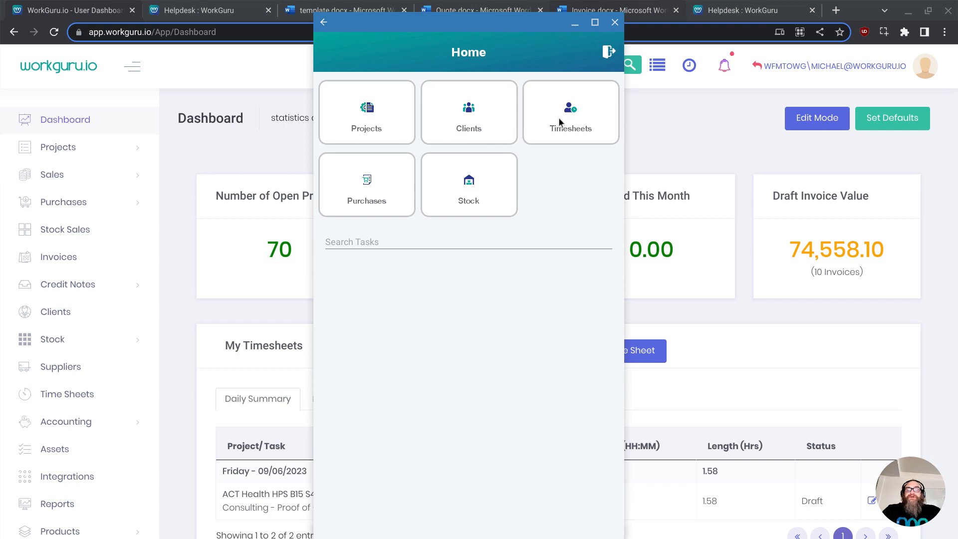
pyautogui.click(570, 112)
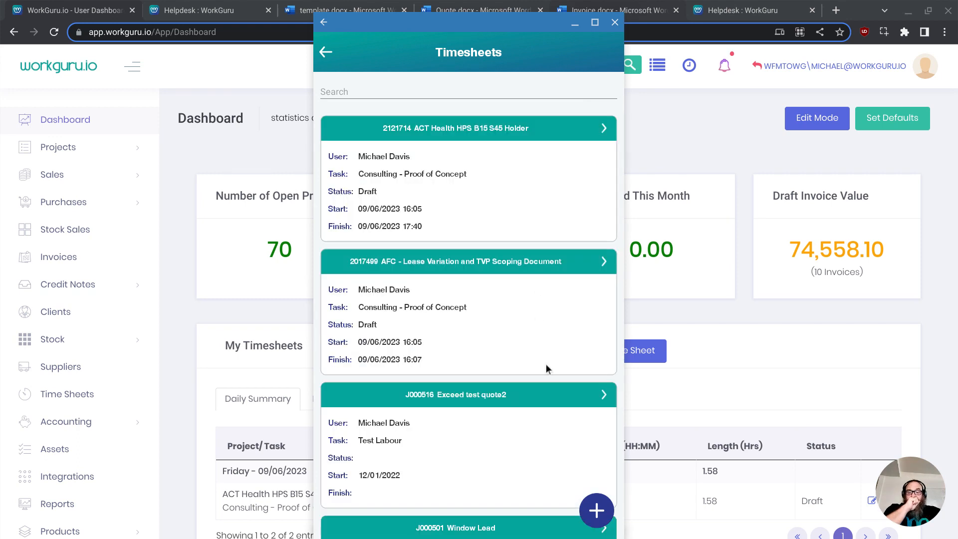
# - Add a new timesheet for Design Project with the task Consulting - Proof of Concept
pyautogui.click(587, 506)
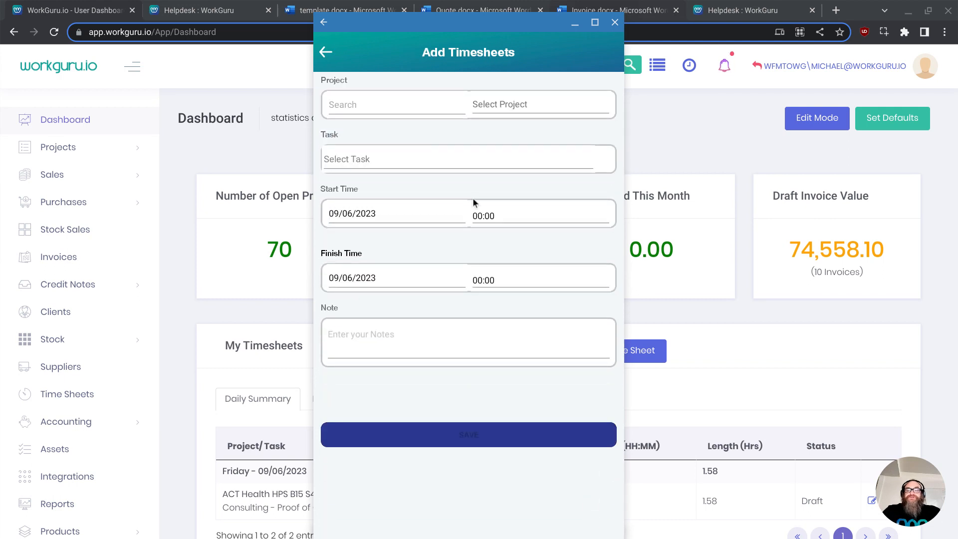
pyautogui.click(516, 102)
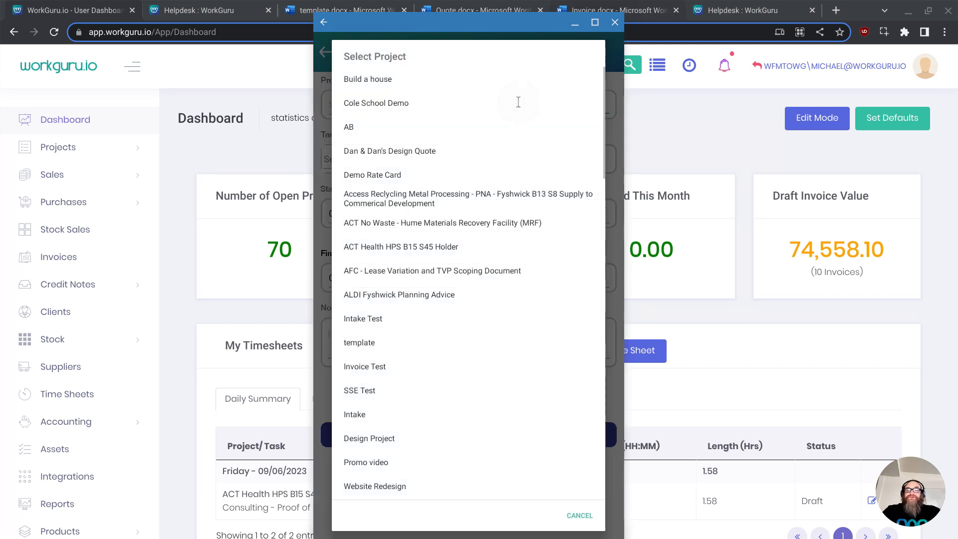
pyautogui.scroll(-4, 389, 190)
pyautogui.click(378, 235)
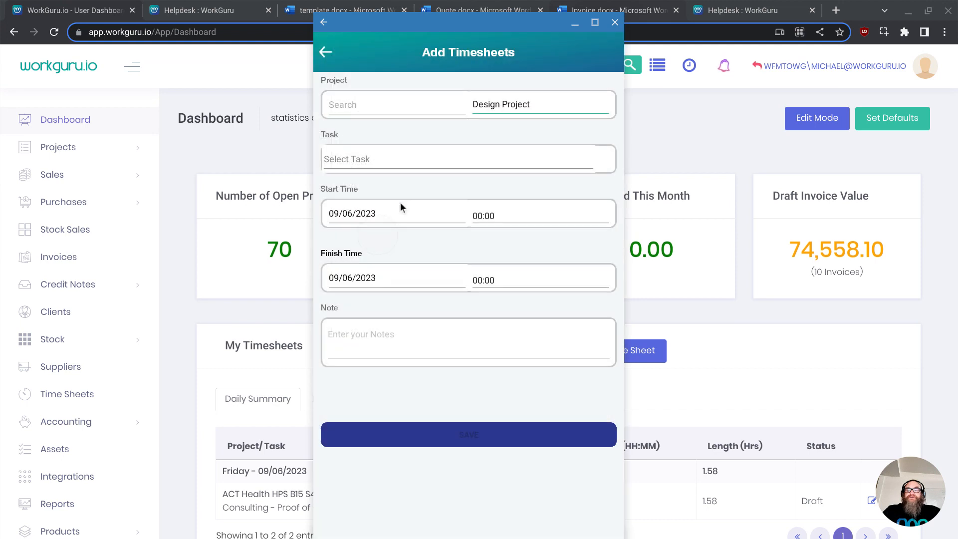
pyautogui.click(388, 157)
pyautogui.click(417, 269)
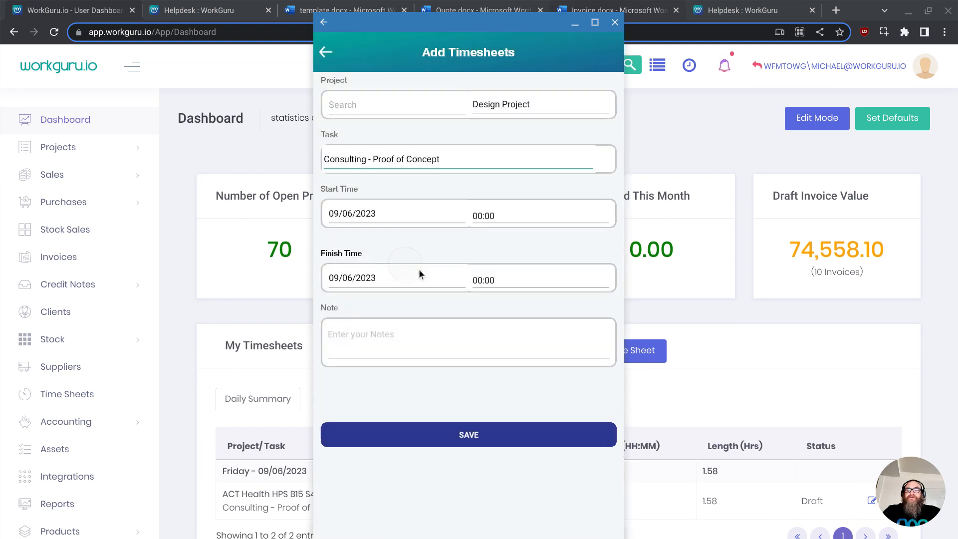
# - Keep the date 09/06/2023, set the start time to 02:00 and the finish time to 18:00
pyautogui.click(394, 215)
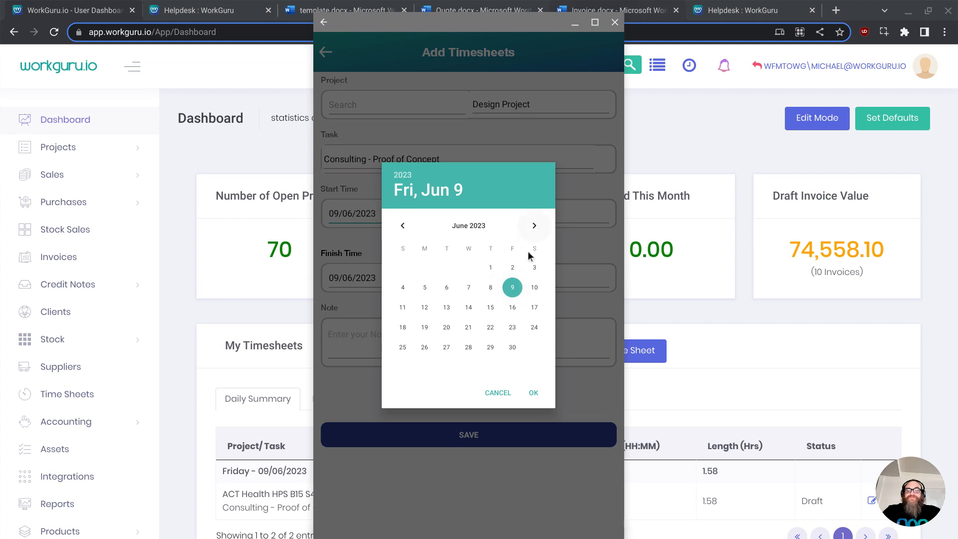
pyautogui.click(534, 392)
pyautogui.click(496, 215)
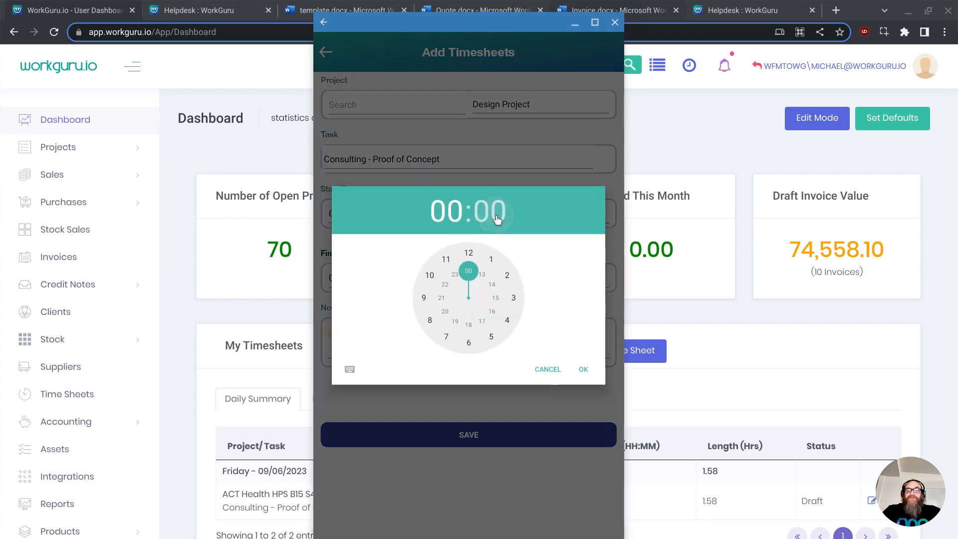
pyautogui.moveTo(469, 273); pyautogui.dragTo(507, 272)
pyautogui.click(583, 371)
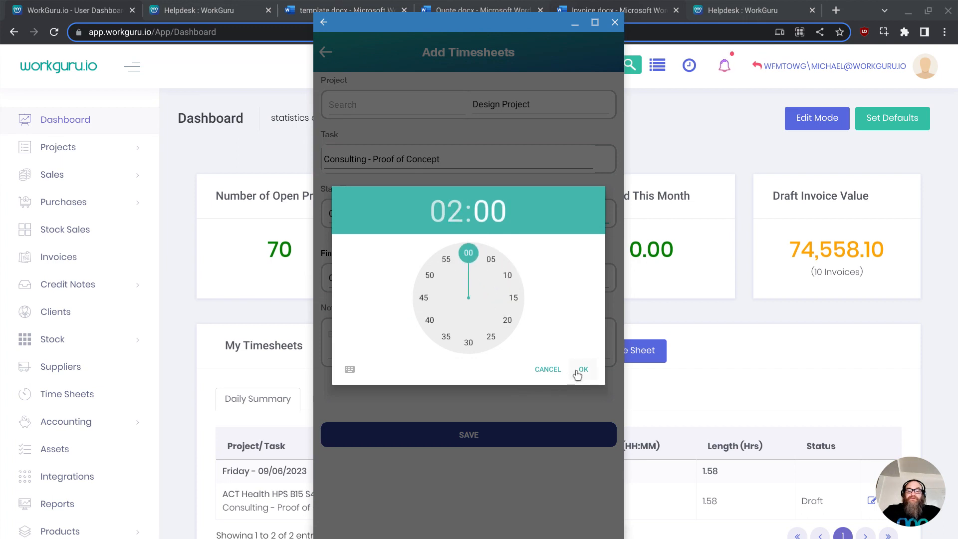
pyautogui.click(521, 287)
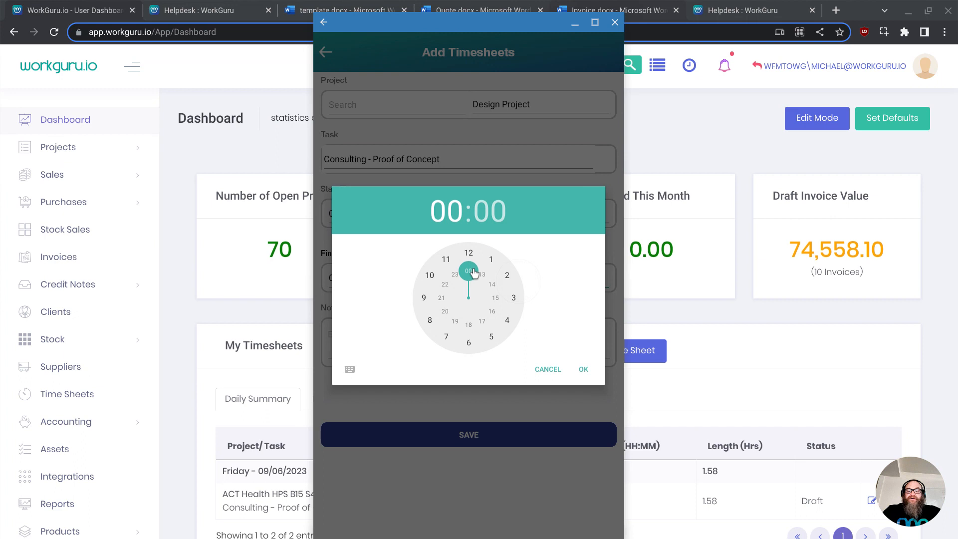
pyautogui.moveTo(474, 272); pyautogui.dragTo(470, 325)
pyautogui.click(581, 369)
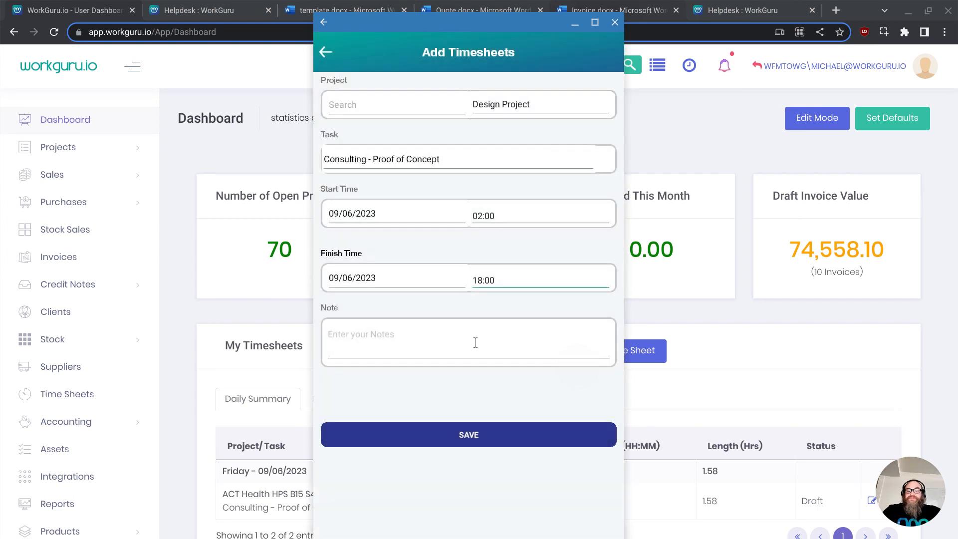
# - Enter the note "designing" and save the timesheet
pyautogui.click(382, 350)
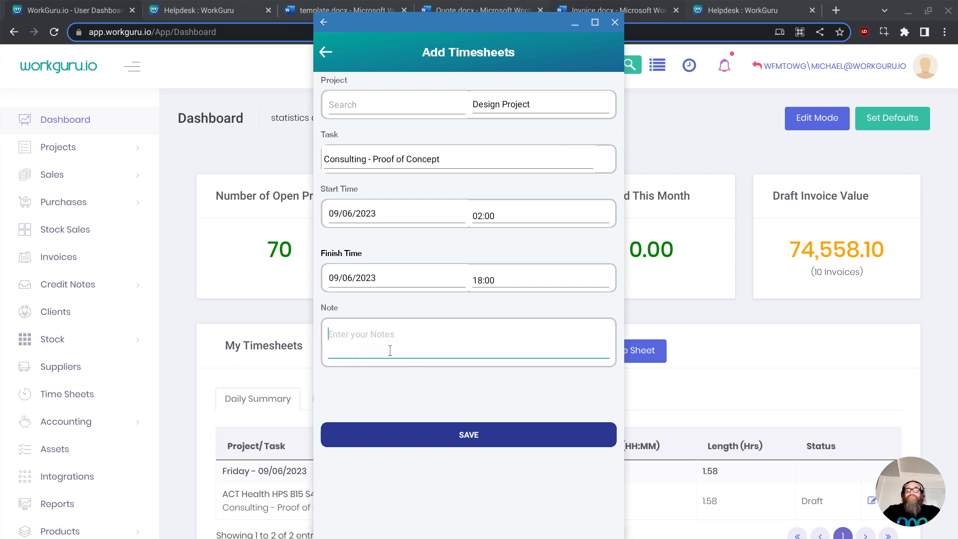
pyautogui.write('designing')
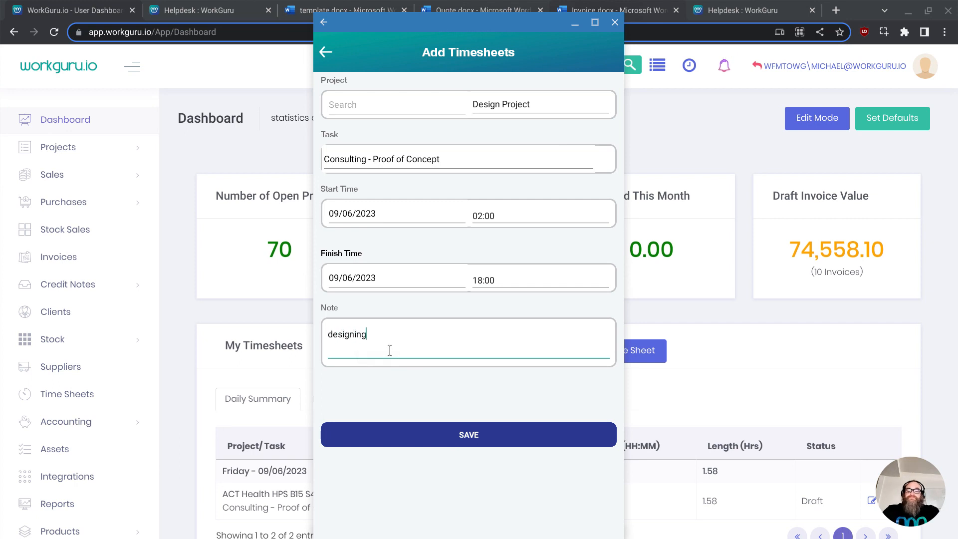
pyautogui.click(472, 441)
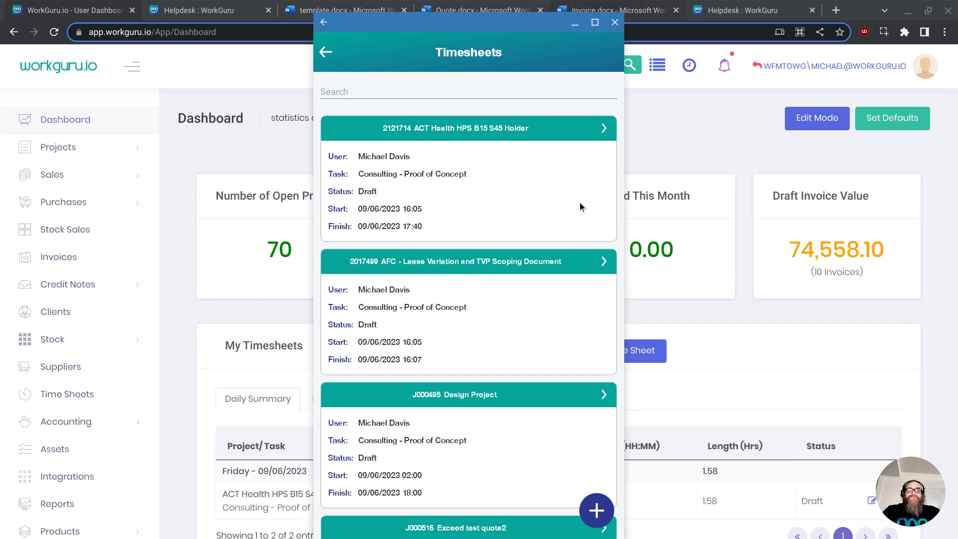
# - Return to the app's home screen and browse the Projects list
pyautogui.click(327, 53)
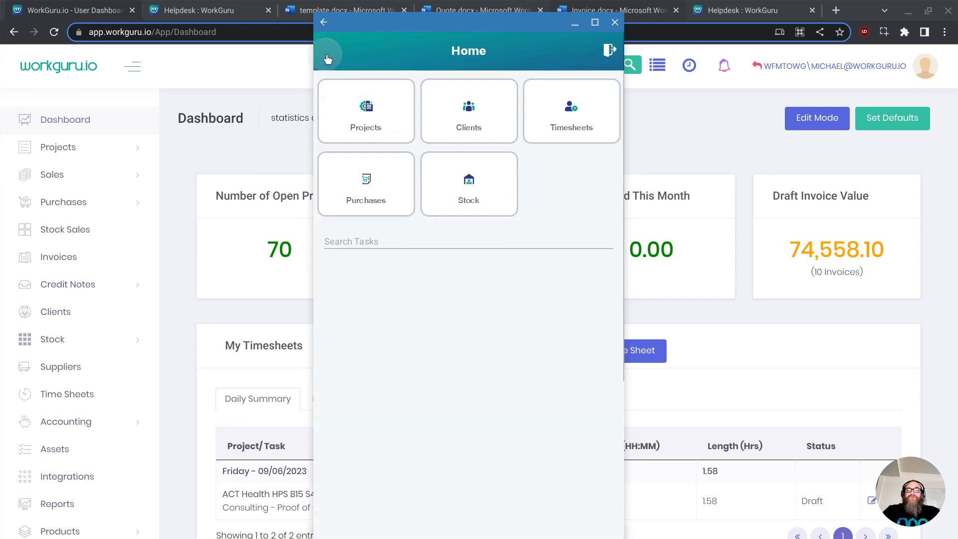
pyautogui.click(388, 107)
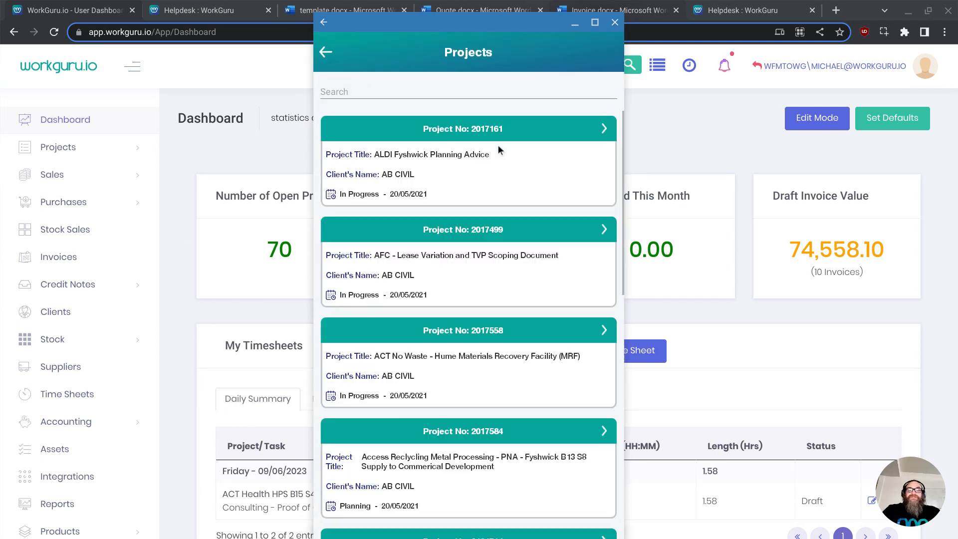
pyautogui.click(569, 130)
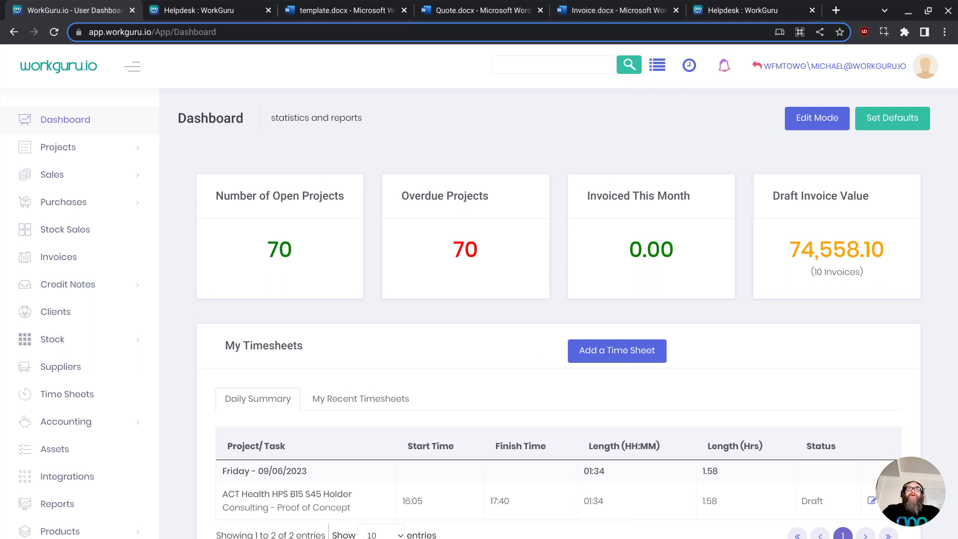
# - Open the kiosk window and log in as the listed user with the 4-digit PIN
pyautogui.moveTo(477, 0)
pyautogui.mouseDown()
pyautogui.moveTo(474, 136)
pyautogui.moveTo(483, 90)
pyautogui.moveTo(472, 10)
pyautogui.mouseUp()
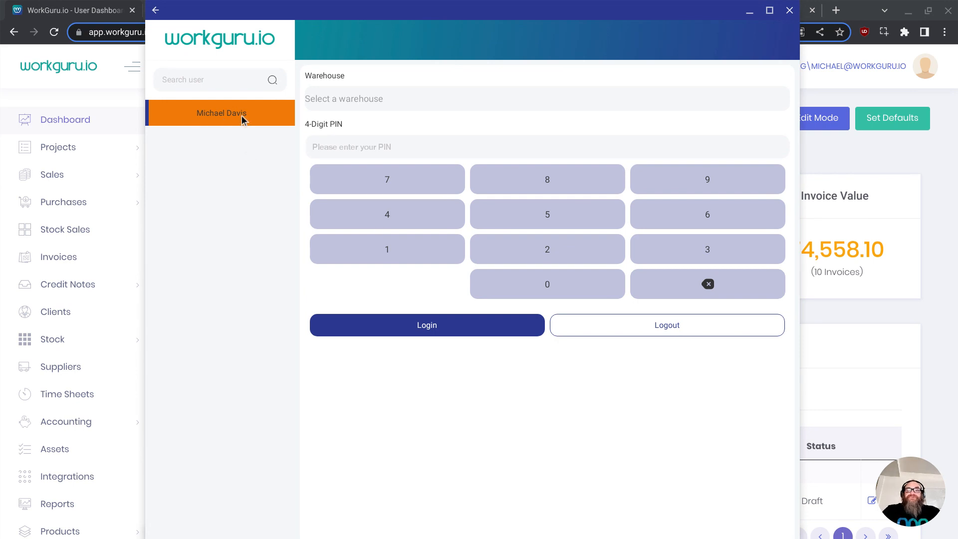
pyautogui.click(361, 216)
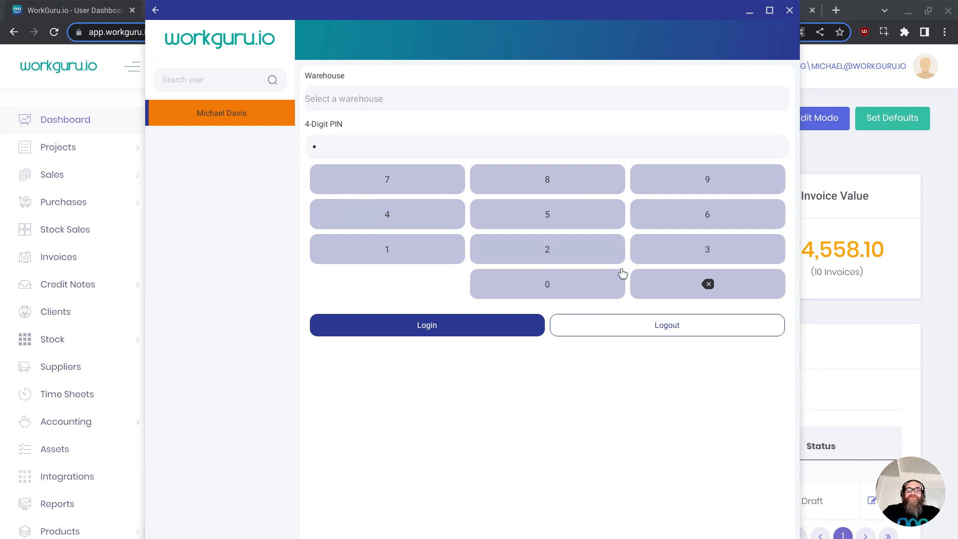
pyautogui.click(675, 251)
pyautogui.doubleClick(435, 257)
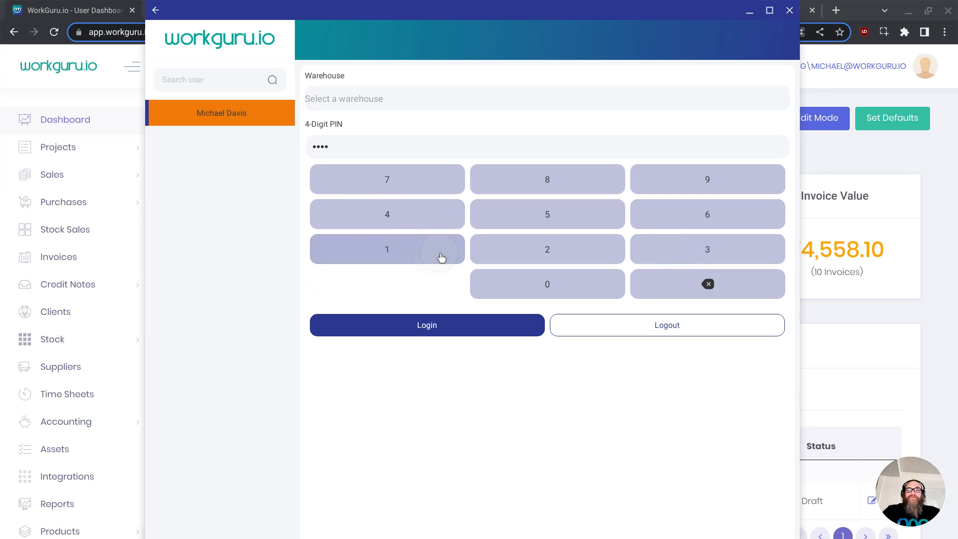
pyautogui.tripleClick(682, 284)
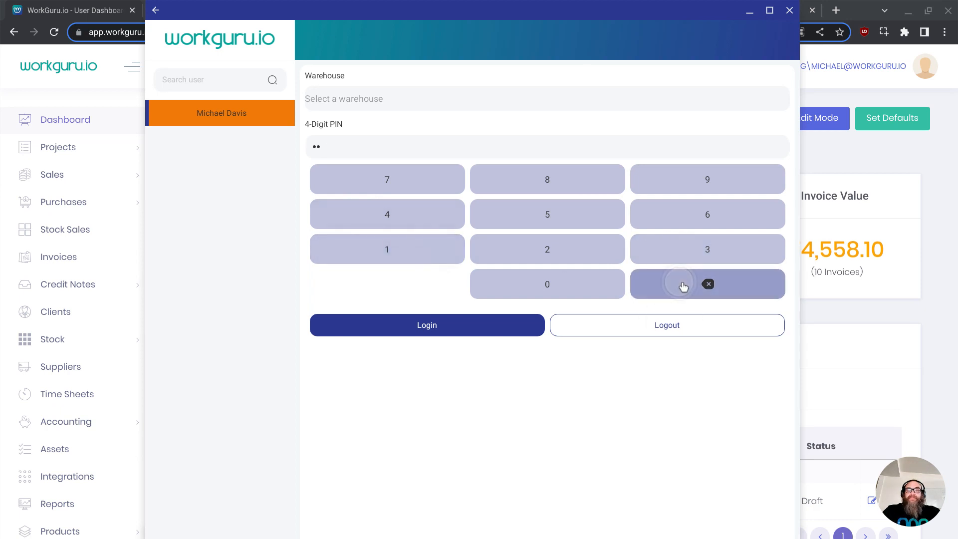
pyautogui.click(686, 285)
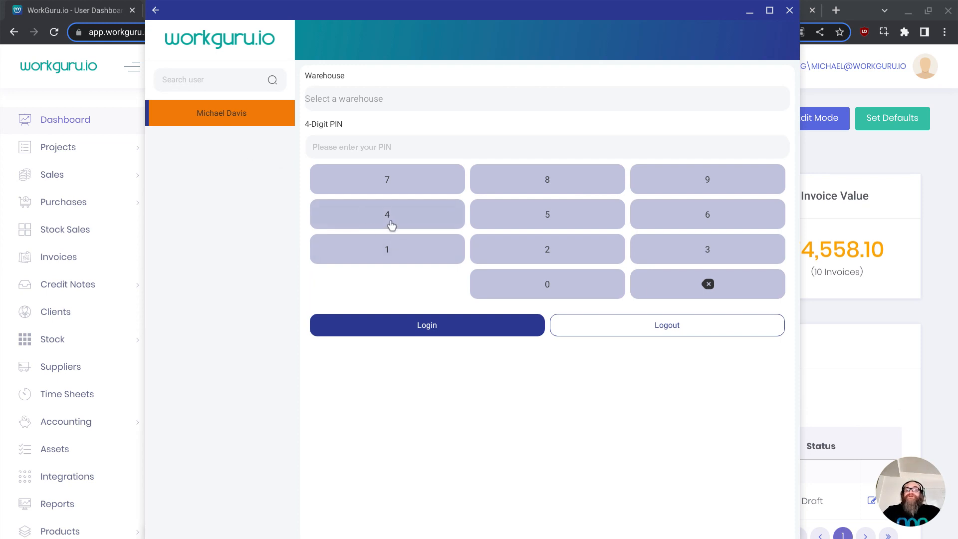
pyautogui.click(387, 250)
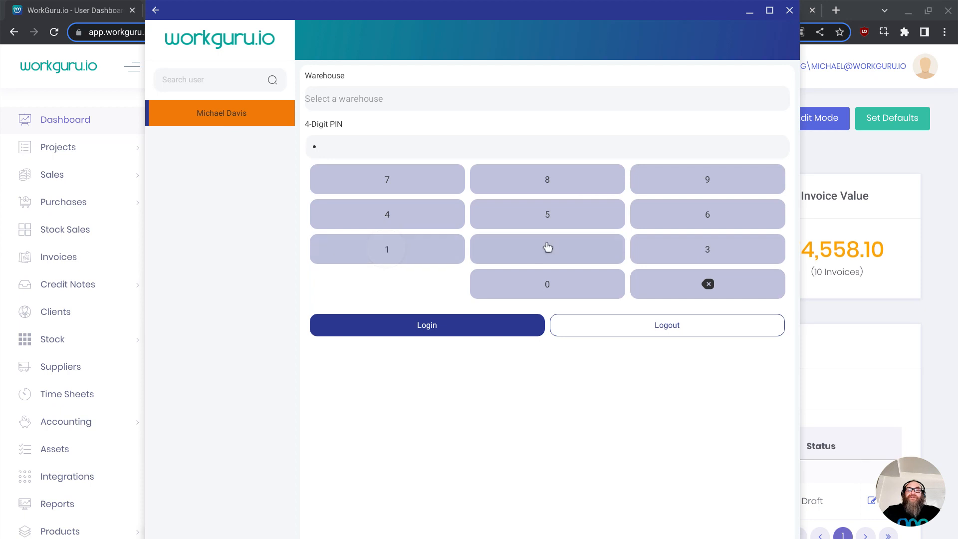
pyautogui.click(548, 249)
pyautogui.click(688, 256)
pyautogui.click(402, 220)
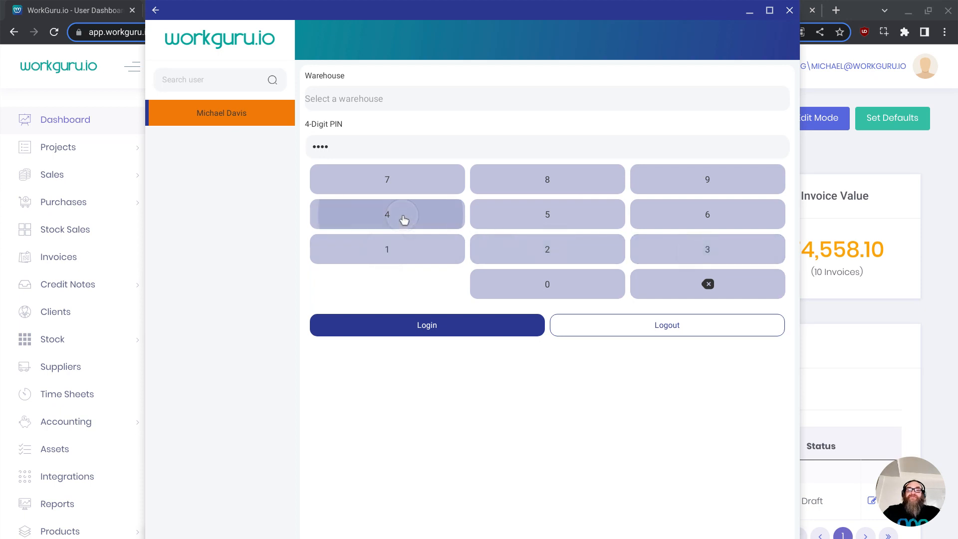
pyautogui.click(461, 329)
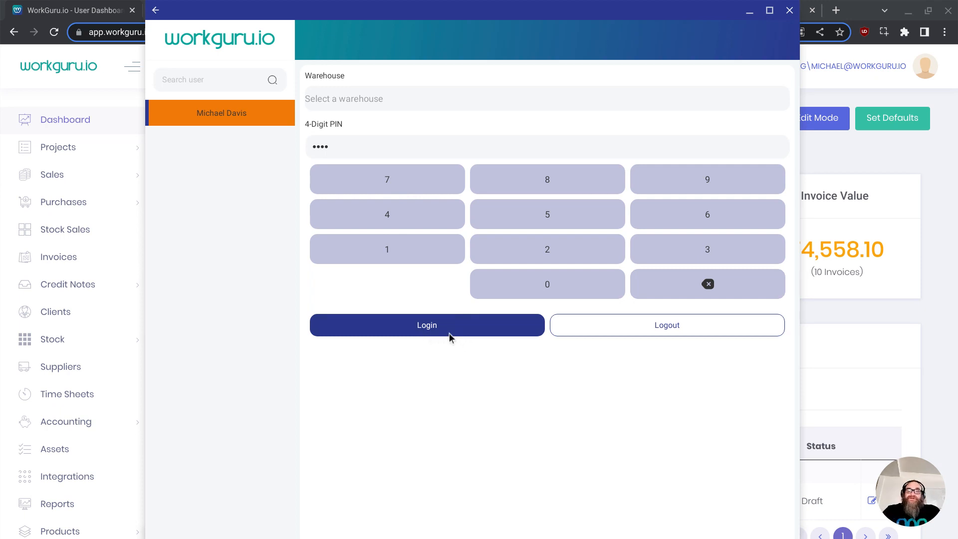
pyautogui.click(449, 333)
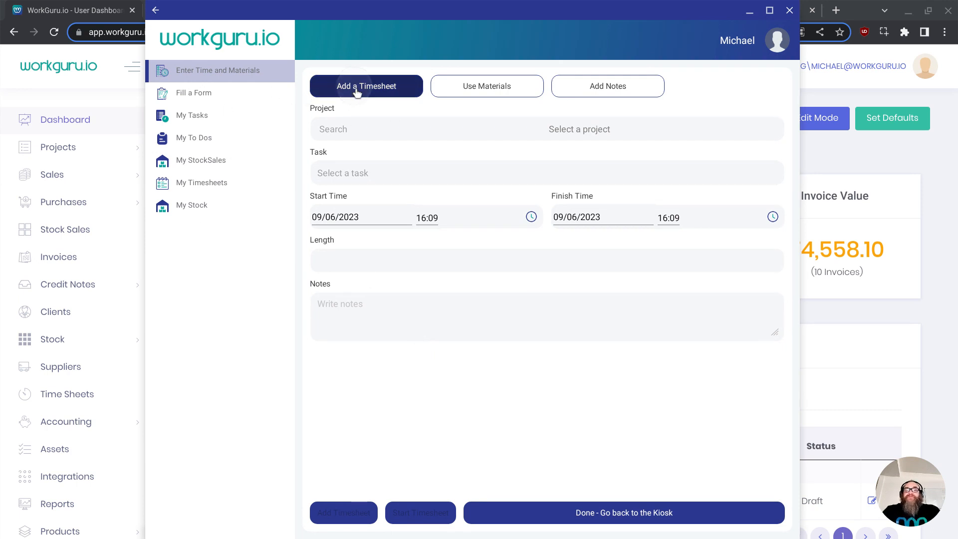
# - Choose project J000432 - Cole School Demo and the task Labour - Payroll for a new timesheet
pyautogui.click(592, 138)
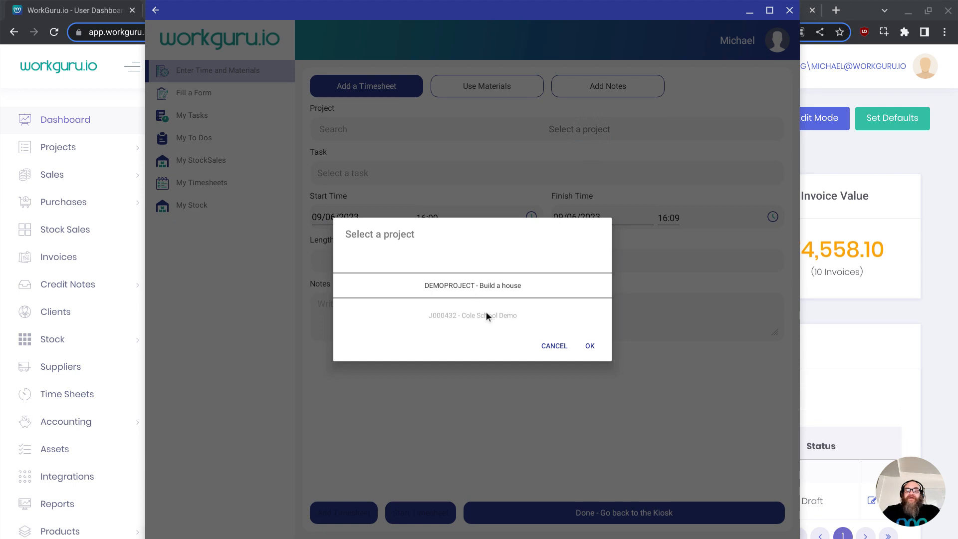
pyautogui.moveTo(486, 312); pyautogui.dragTo(489, 261)
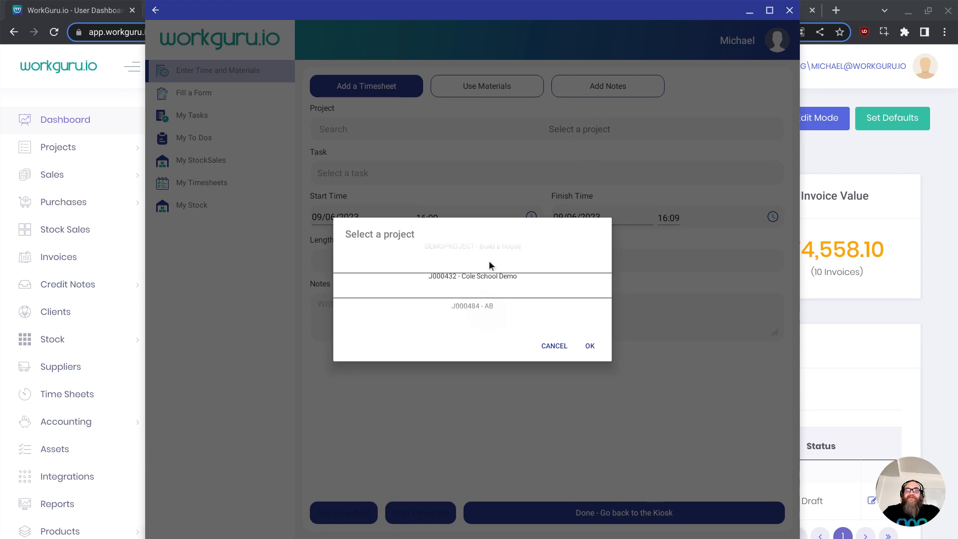
pyautogui.click(589, 349)
pyautogui.click(460, 176)
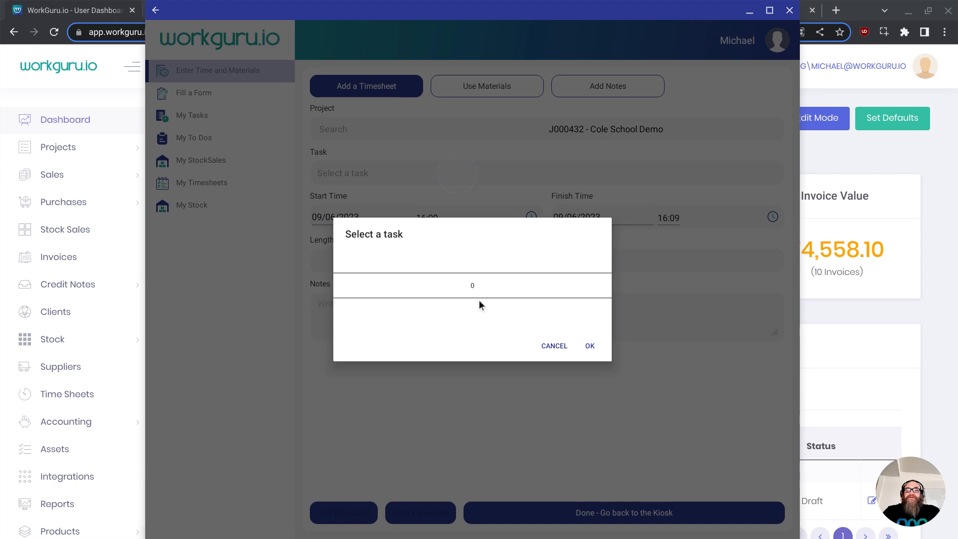
pyautogui.click(591, 346)
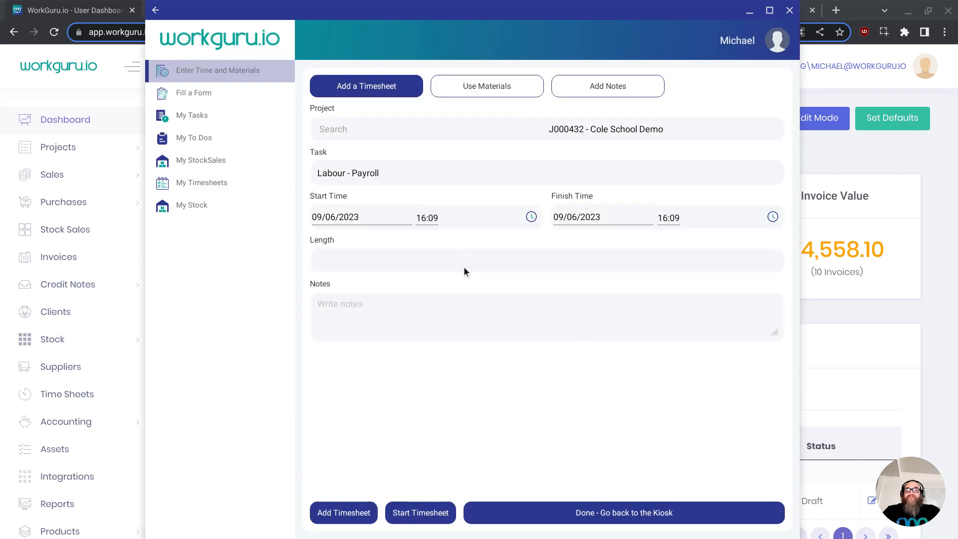
# - Set the new timesheet's finish time to 18:30
pyautogui.click(437, 218)
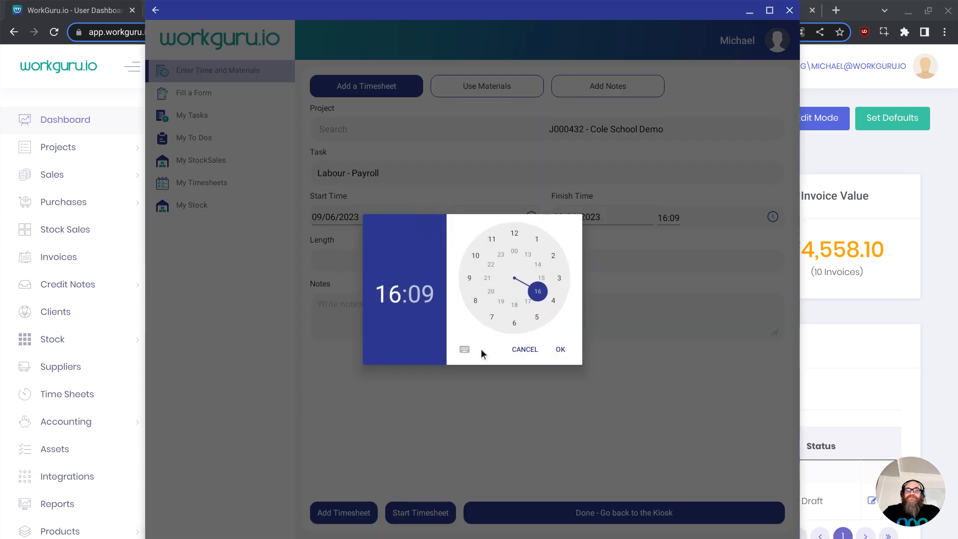
pyautogui.click(519, 350)
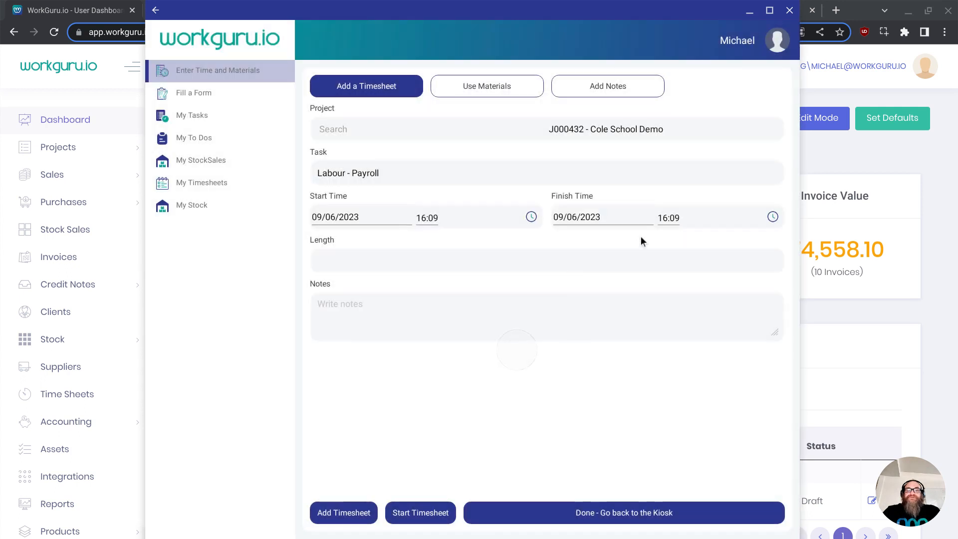
pyautogui.click(669, 217)
pyautogui.click(516, 305)
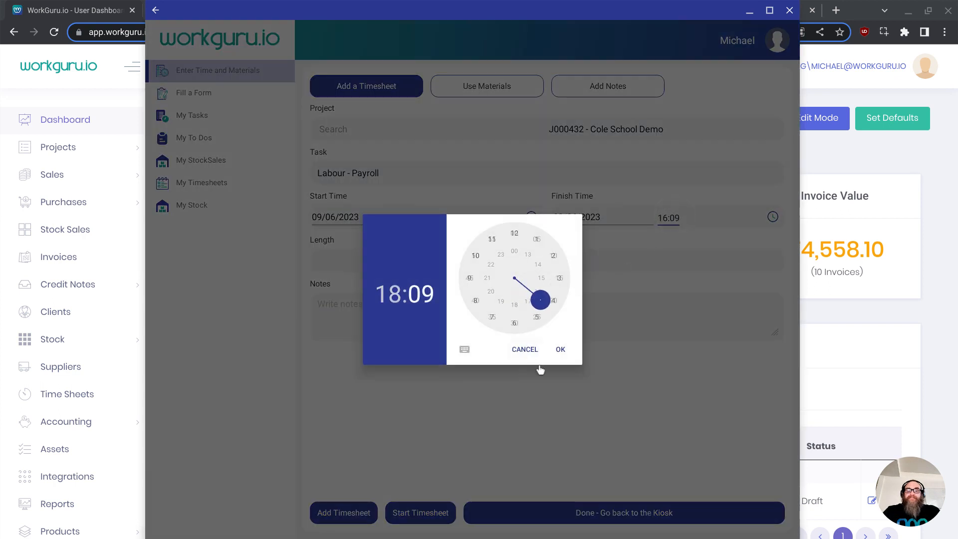
pyautogui.moveTo(552, 257); pyautogui.dragTo(514, 324)
pyautogui.click(559, 351)
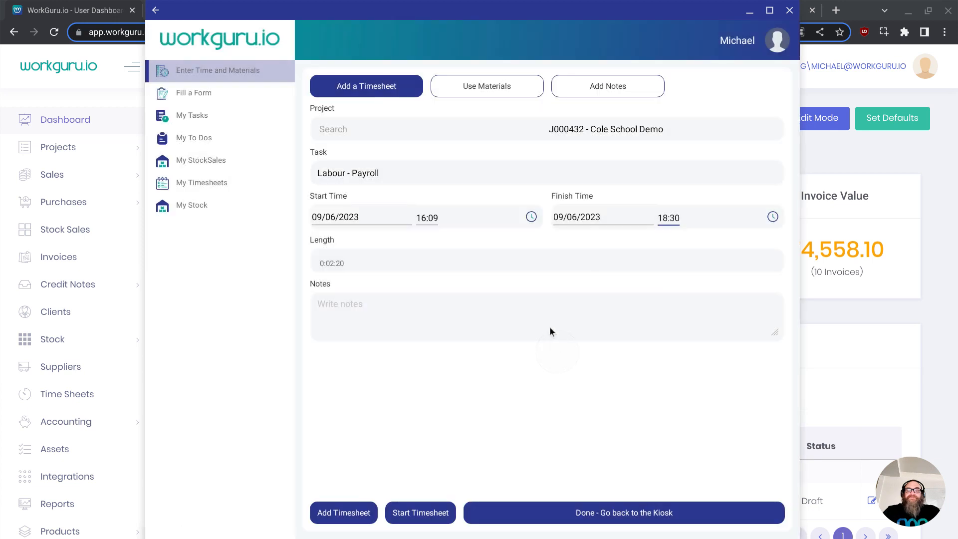
# - Enter the note "did the payroll" and go back to the kiosk
pyautogui.click(478, 324)
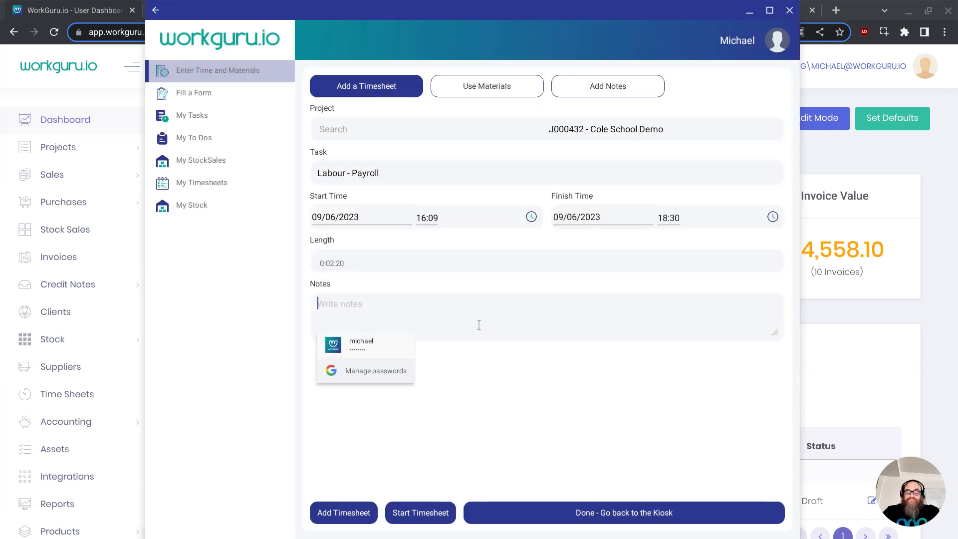
pyautogui.write('did th')
pyautogui.press('BackSpace')
pyautogui.press('BackSpace')
pyautogui.press('BackSpace')
pyautogui.write('d the payroll')
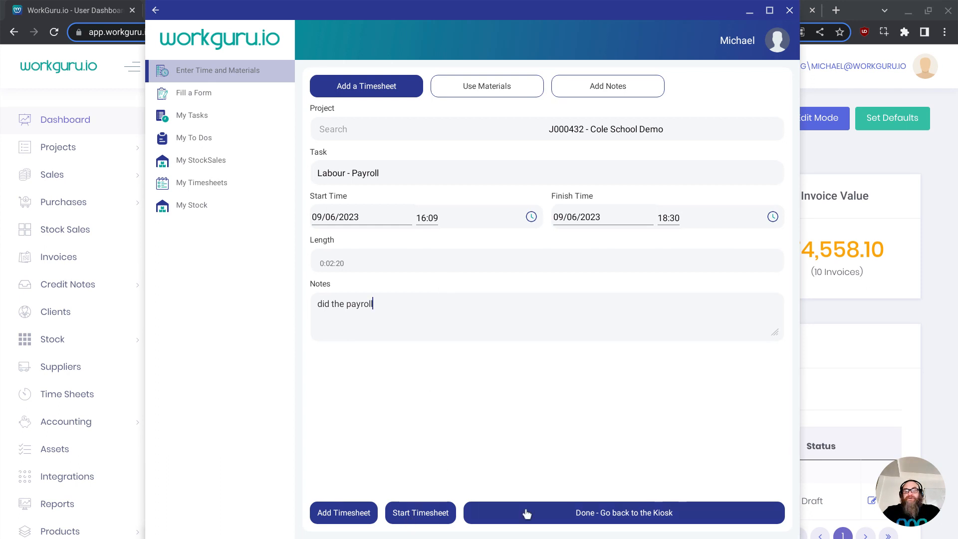
pyautogui.click(625, 517)
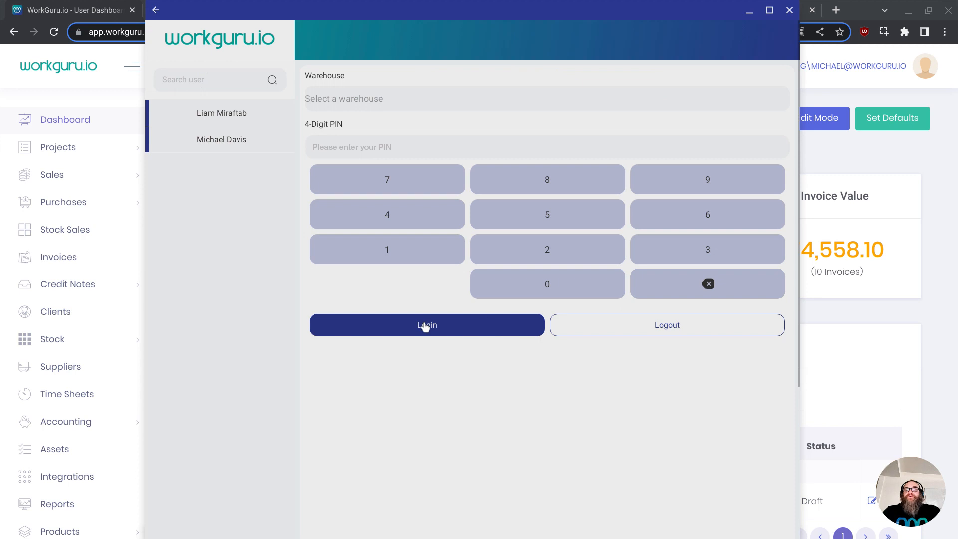
# - Log back in to the kiosk as the listed user with the 4-digit PIN
pyautogui.click(202, 143)
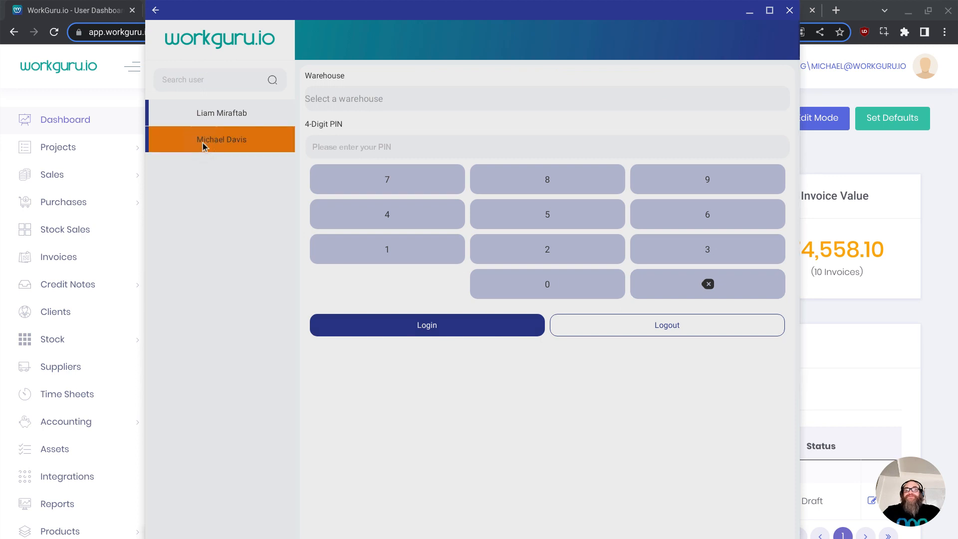
pyautogui.click(394, 216)
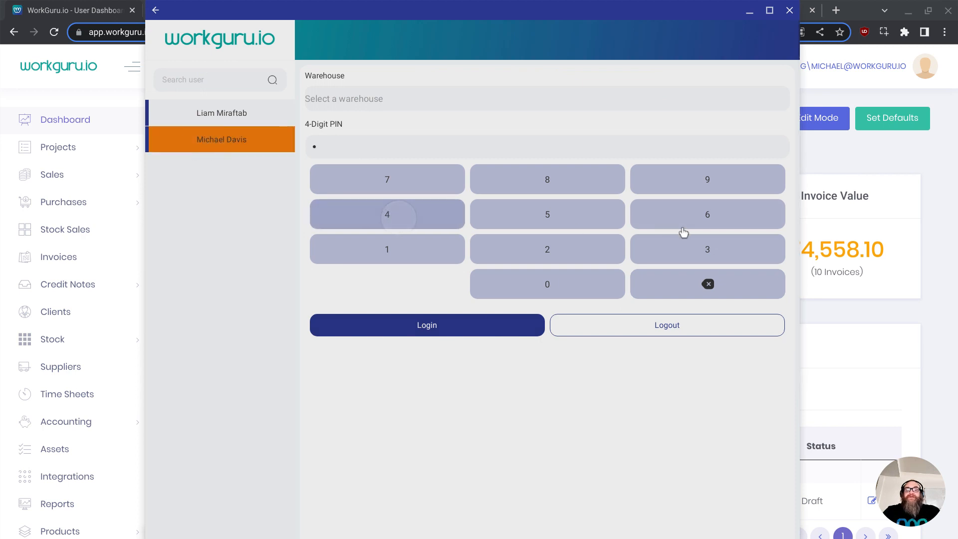
pyautogui.click(699, 250)
pyautogui.click(706, 283)
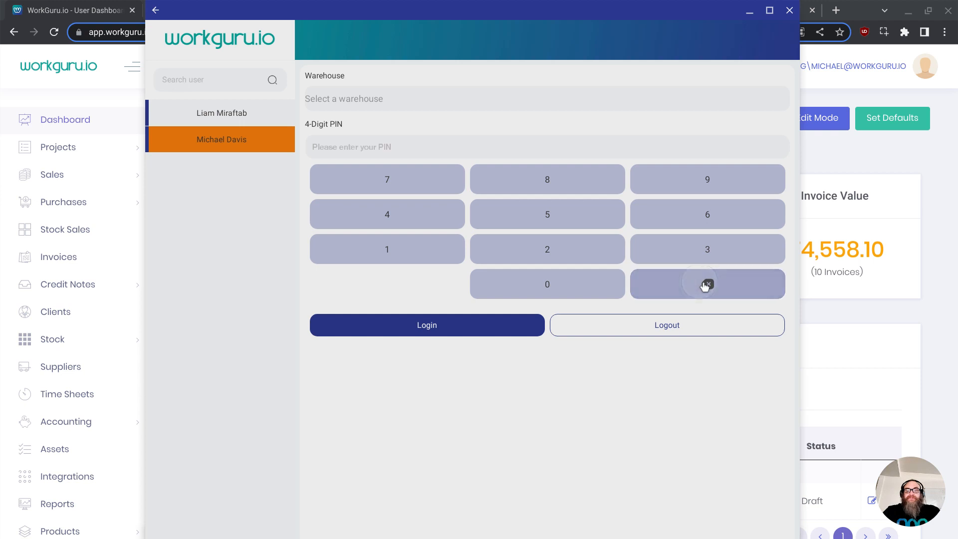
pyautogui.click(398, 250)
pyautogui.click(534, 247)
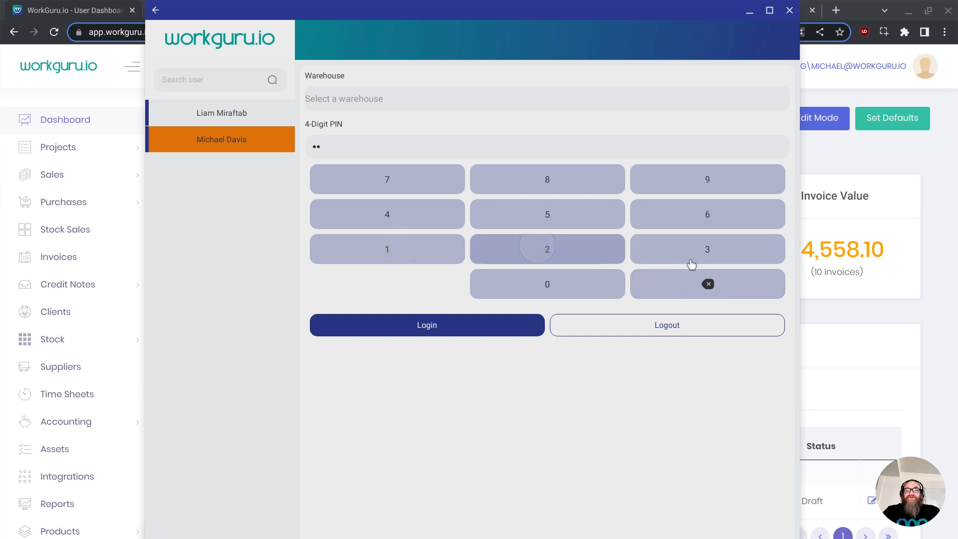
pyautogui.click(700, 253)
pyautogui.click(394, 214)
pyautogui.click(447, 324)
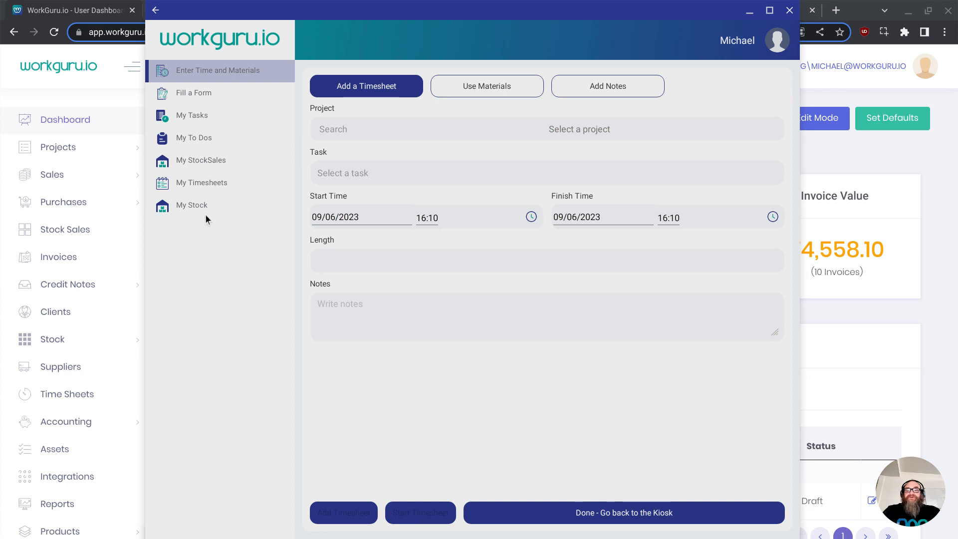
# - Review the kiosk's My Timesheets list, then return to time entry and move the kiosk window aside
pyautogui.click(218, 184)
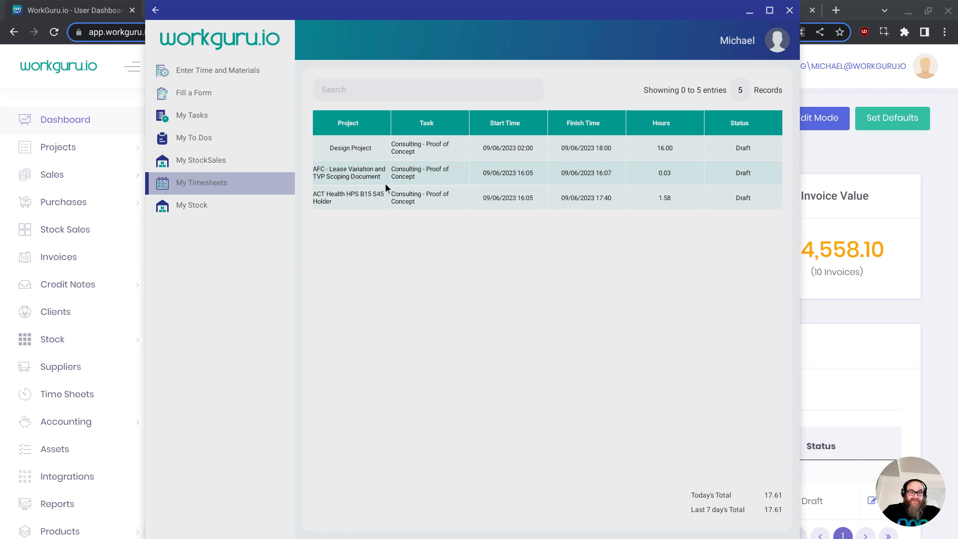
pyautogui.click(206, 72)
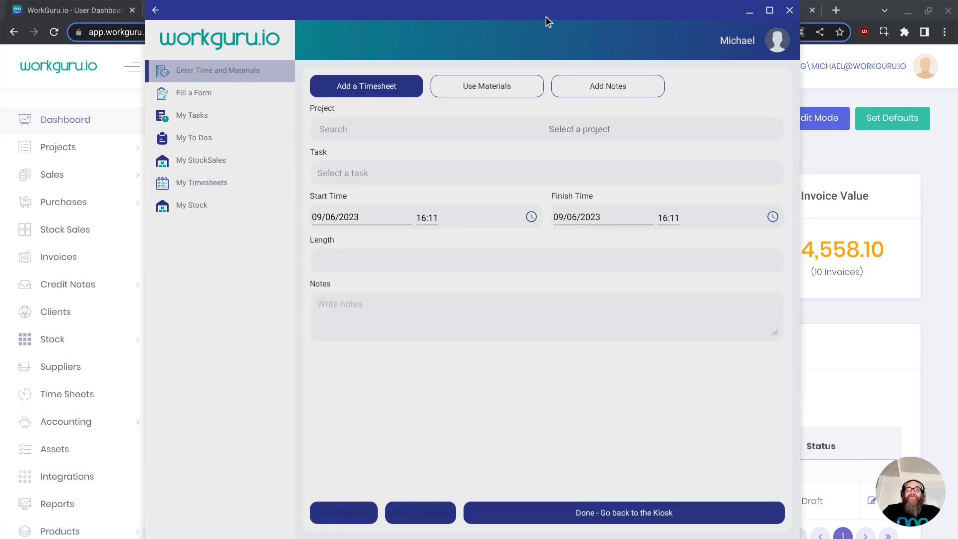
pyautogui.moveTo(582, 10); pyautogui.dragTo(657, 0)
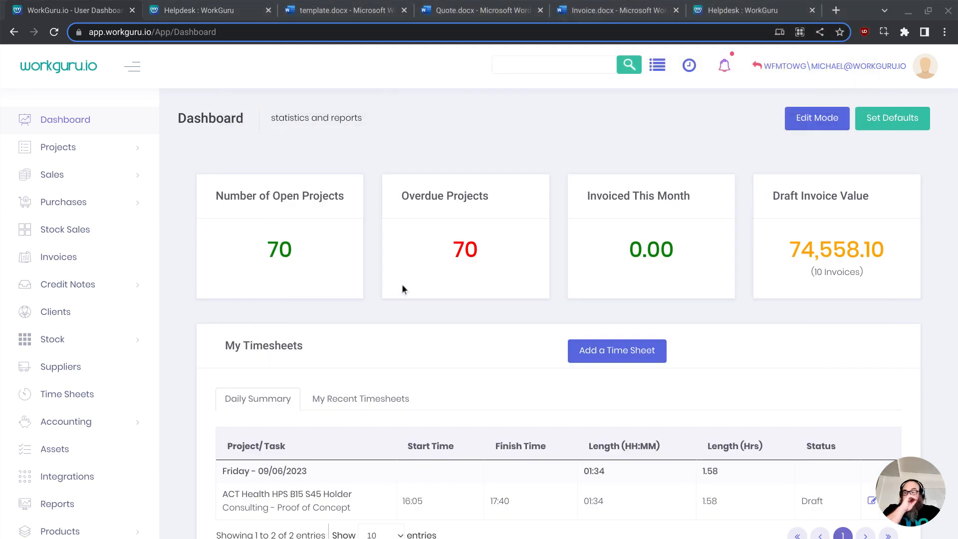
# - Open the quick timesheet timer panel in the dashboard header
pyautogui.click(689, 66)
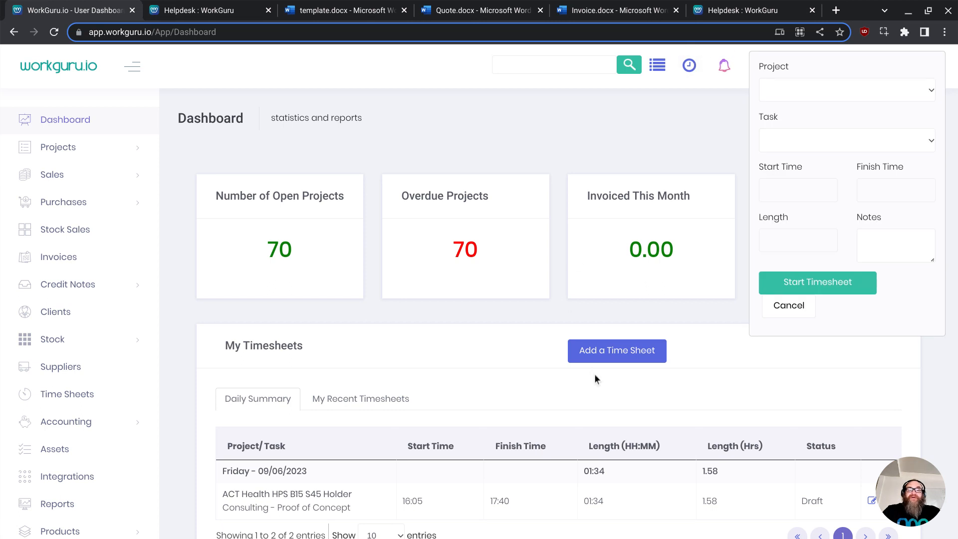
pyautogui.moveTo(667, 526)
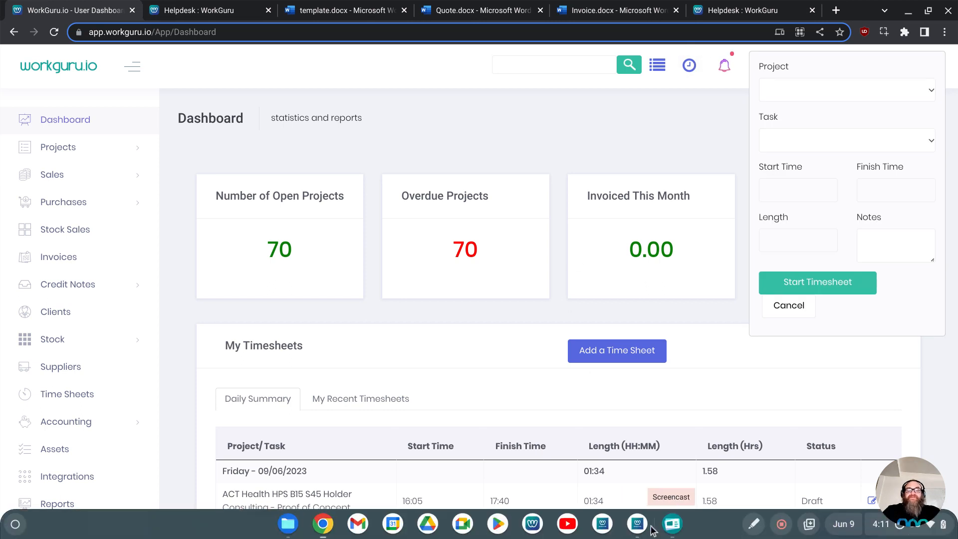
pyautogui.click(602, 524)
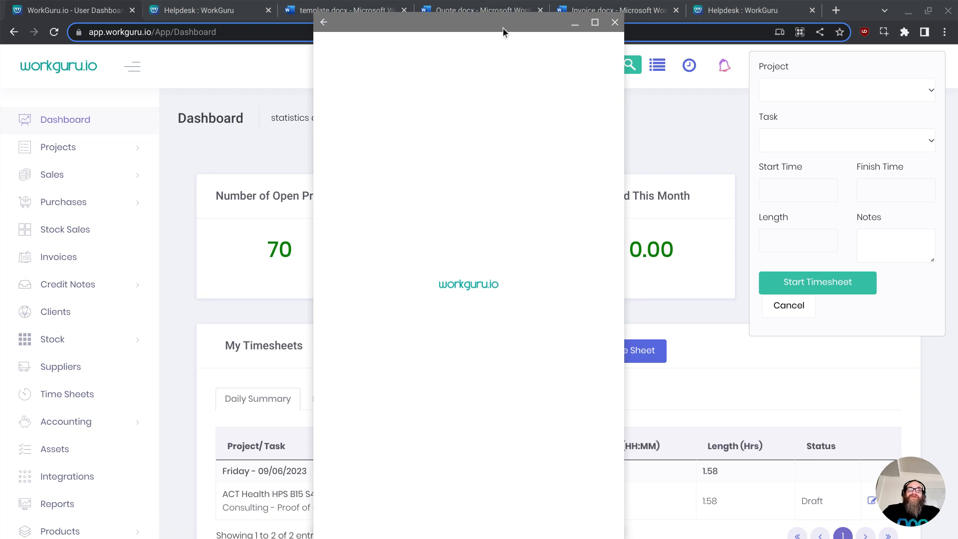
pyautogui.click(256, 97)
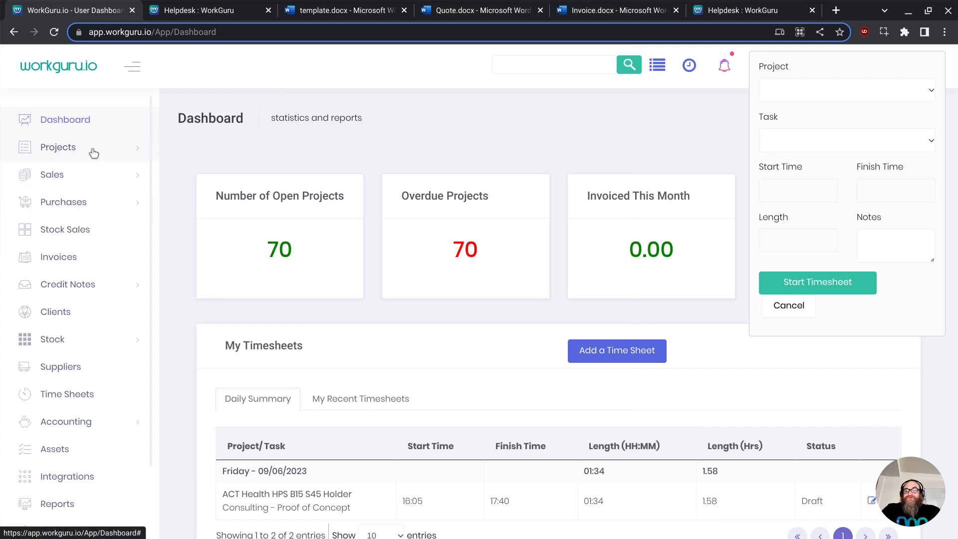
# - Open project 2017558 ACT No Waste - Hume Materials Recovery Facility from the Projects dashboard
pyautogui.click(65, 150)
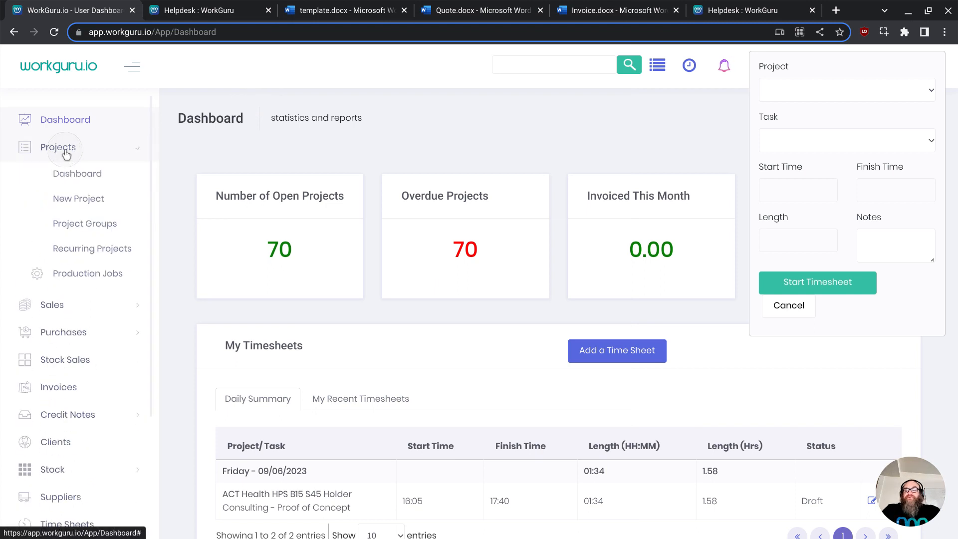
pyautogui.click(86, 175)
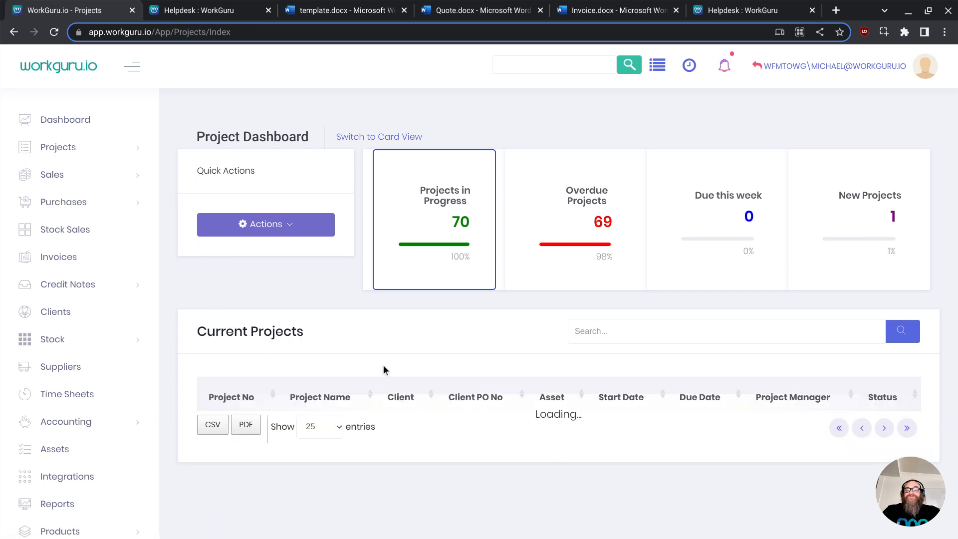
pyautogui.scroll(-5, 394, 364)
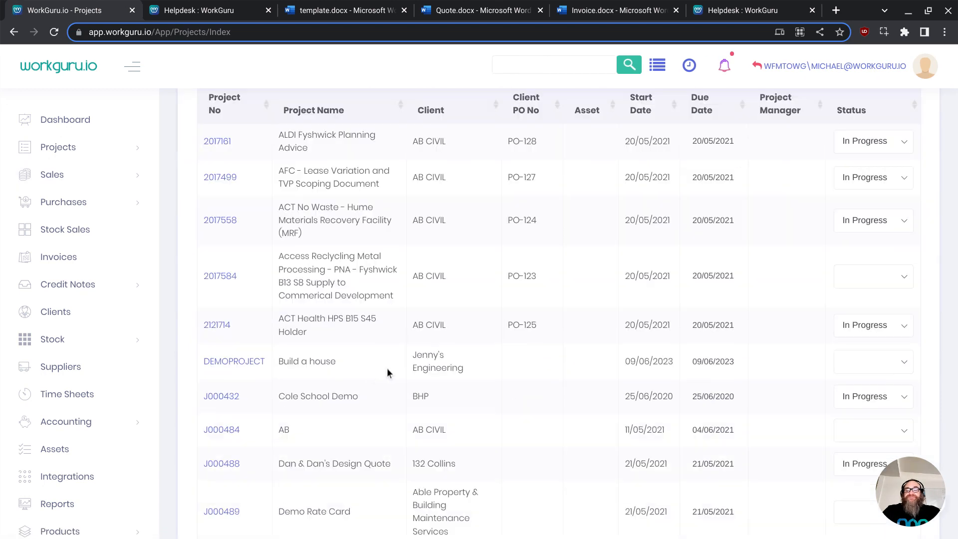
pyautogui.click(221, 220)
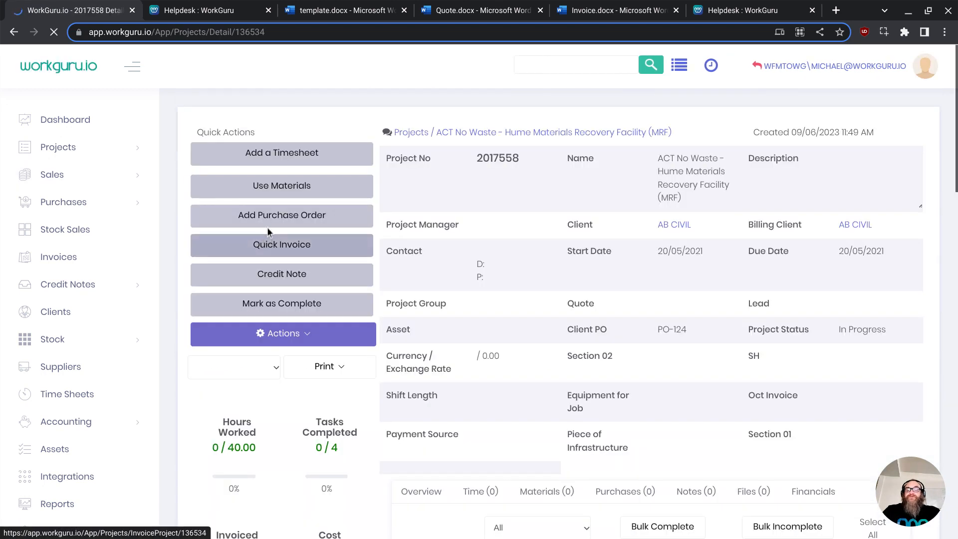
pyautogui.click(276, 155)
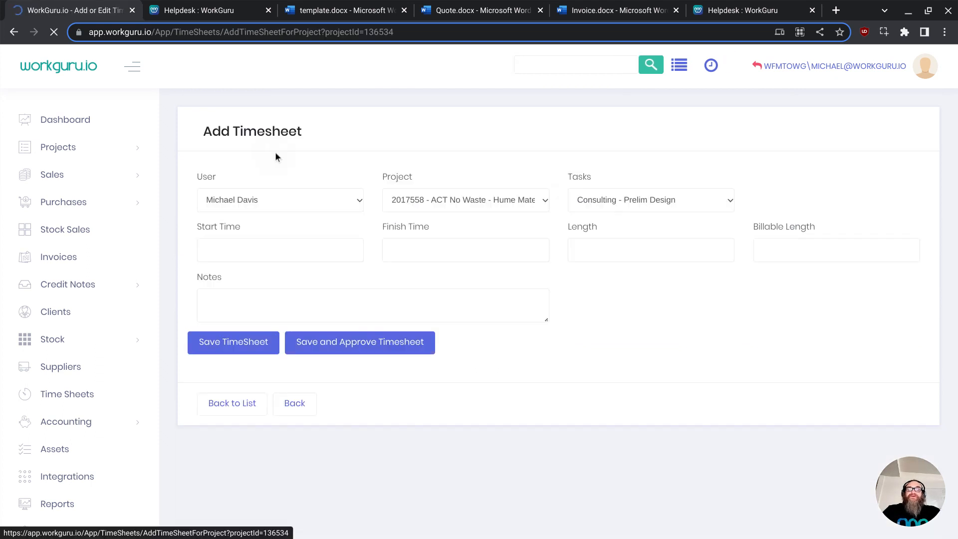
pyautogui.click(290, 201)
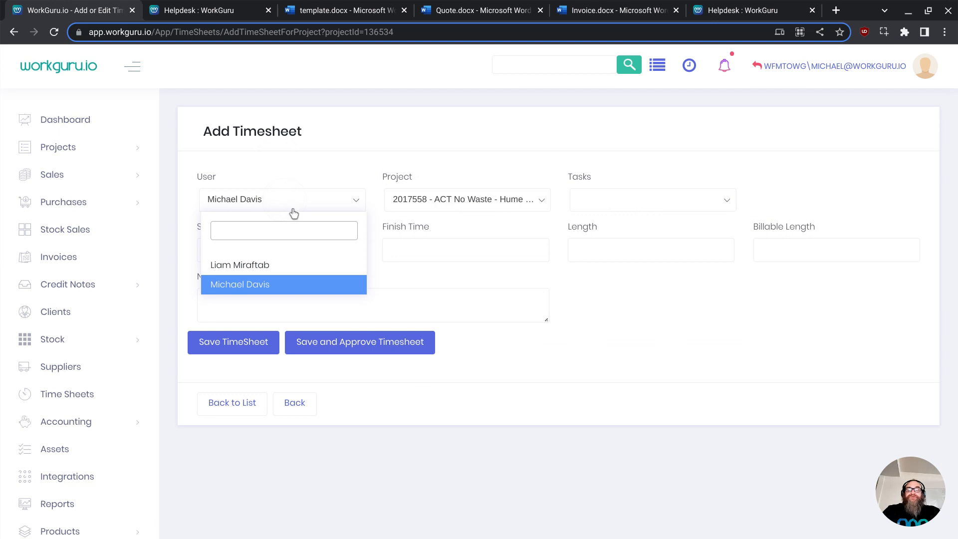
pyautogui.click(272, 270)
pyautogui.click(637, 205)
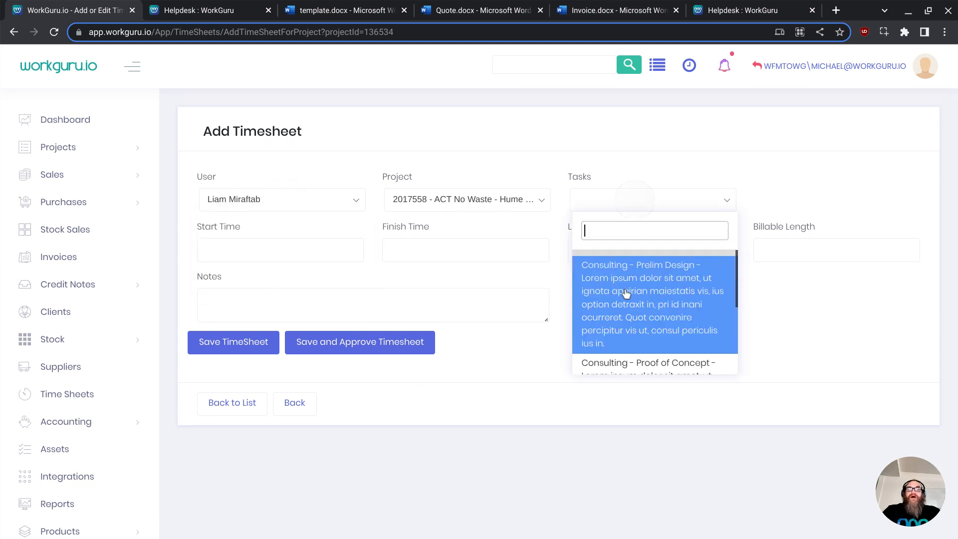
pyautogui.click(624, 290)
pyautogui.click(292, 254)
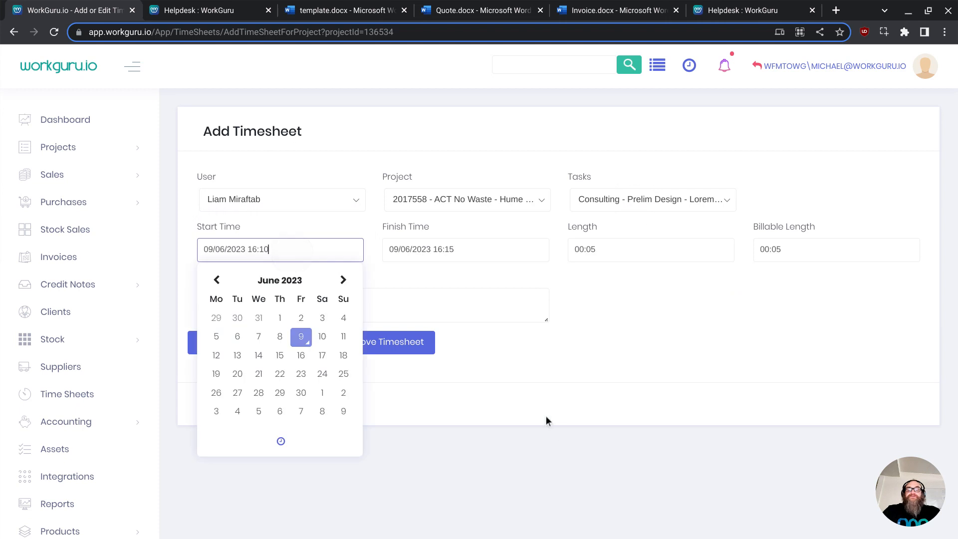
pyautogui.click(561, 434)
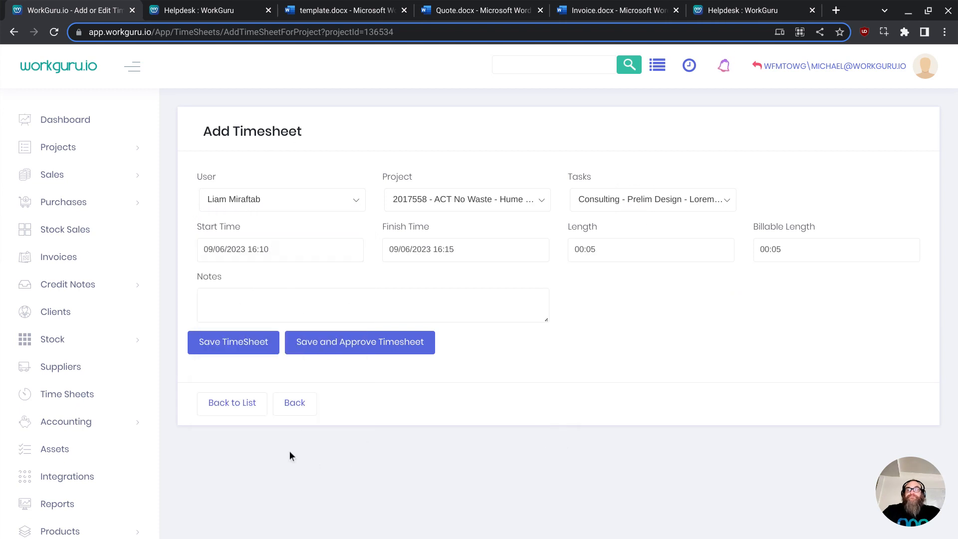
pyautogui.click(295, 407)
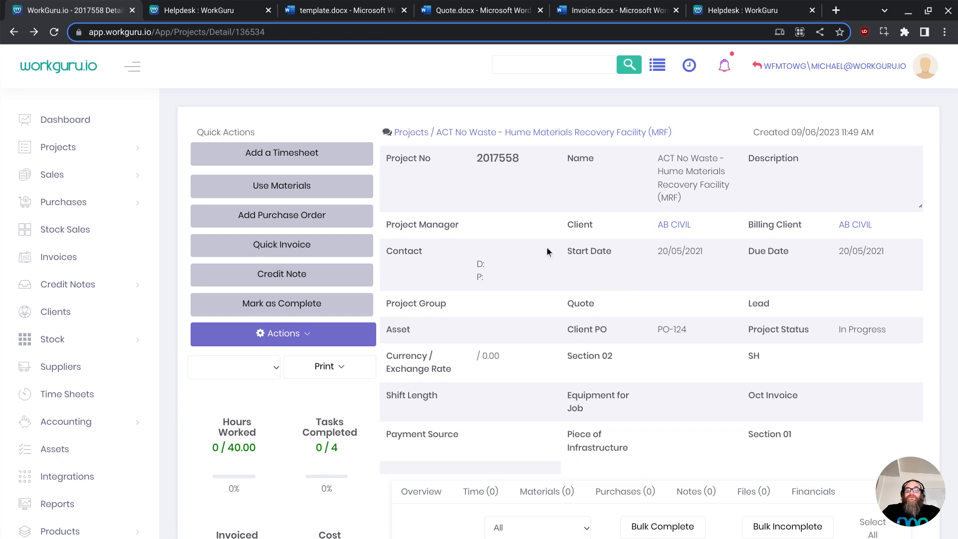
# - Switch to the Helpdesk tab and browse the knowledge base categories
pyautogui.click(248, 14)
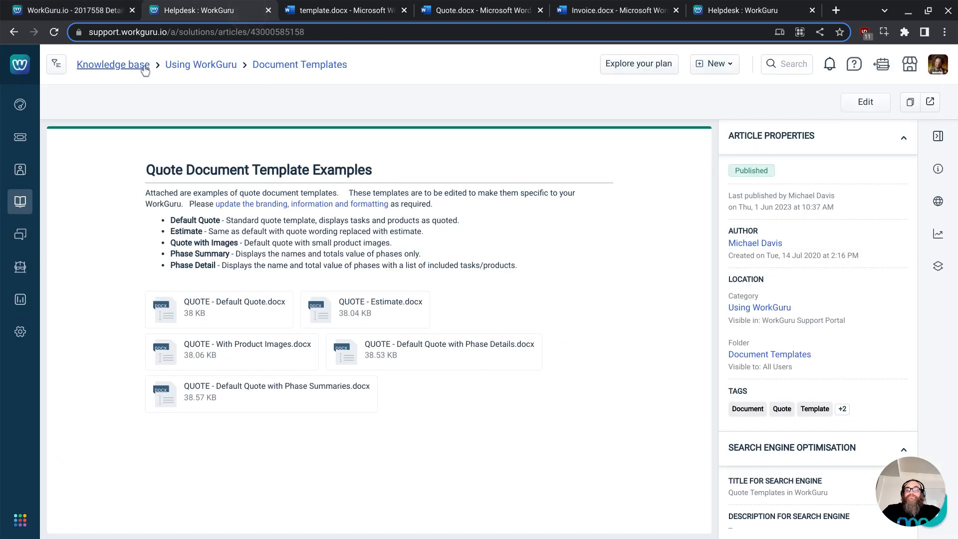
pyautogui.click(113, 65)
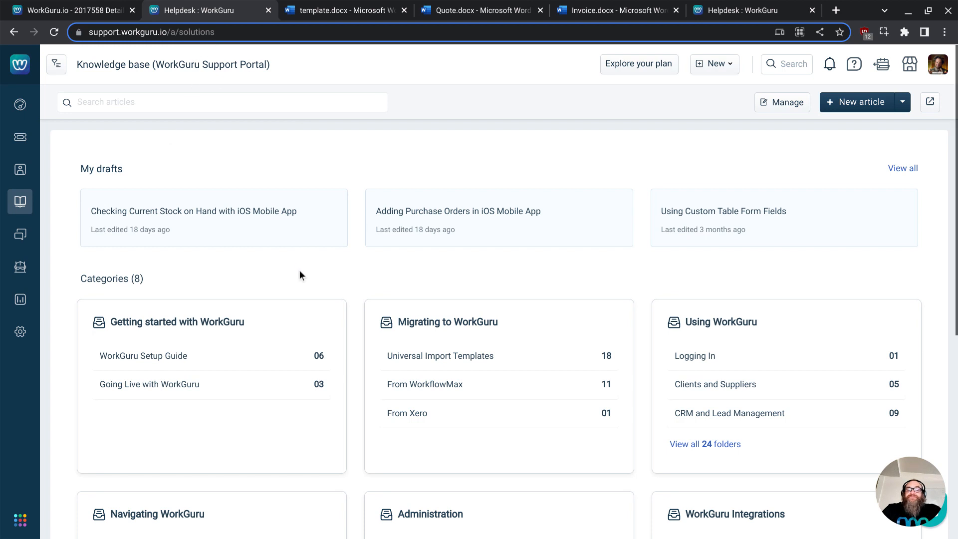
pyautogui.scroll(-3, 300, 270)
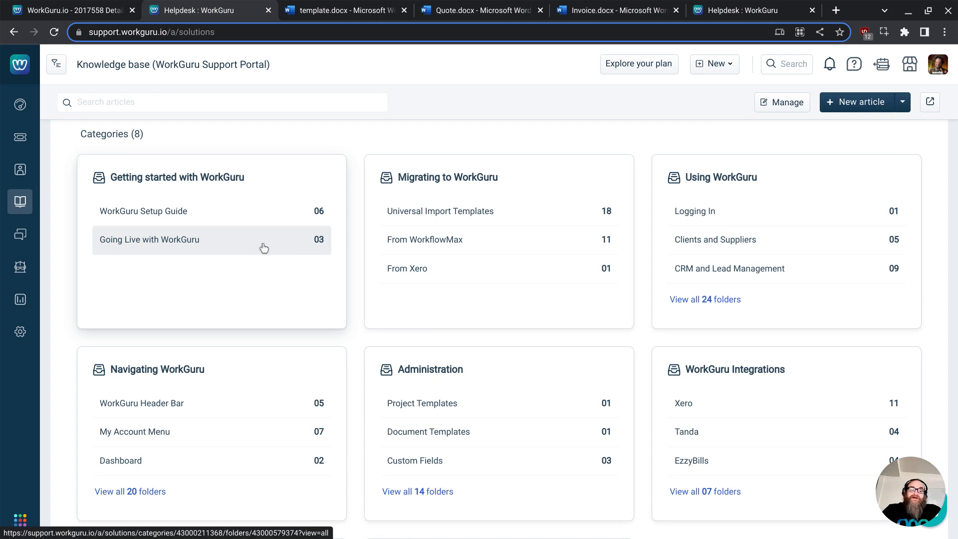
pyautogui.scroll(-3, 263, 248)
pyautogui.scroll(6, 264, 248)
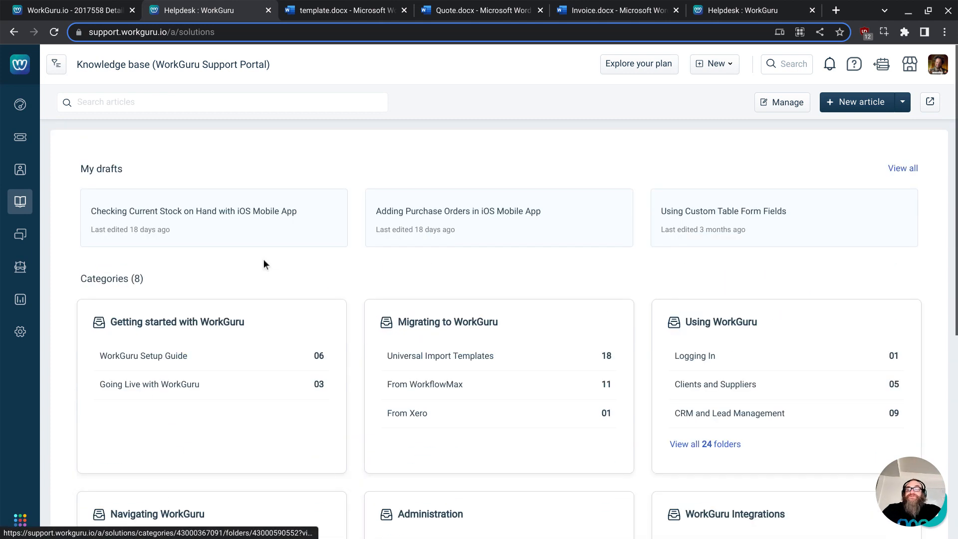
pyautogui.click(291, 164)
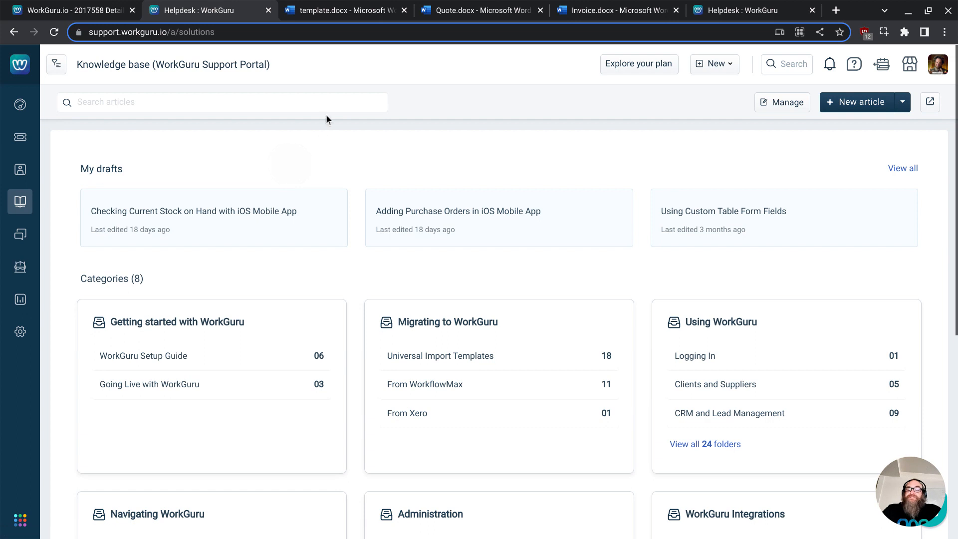
pyautogui.moveTo(742, 532)
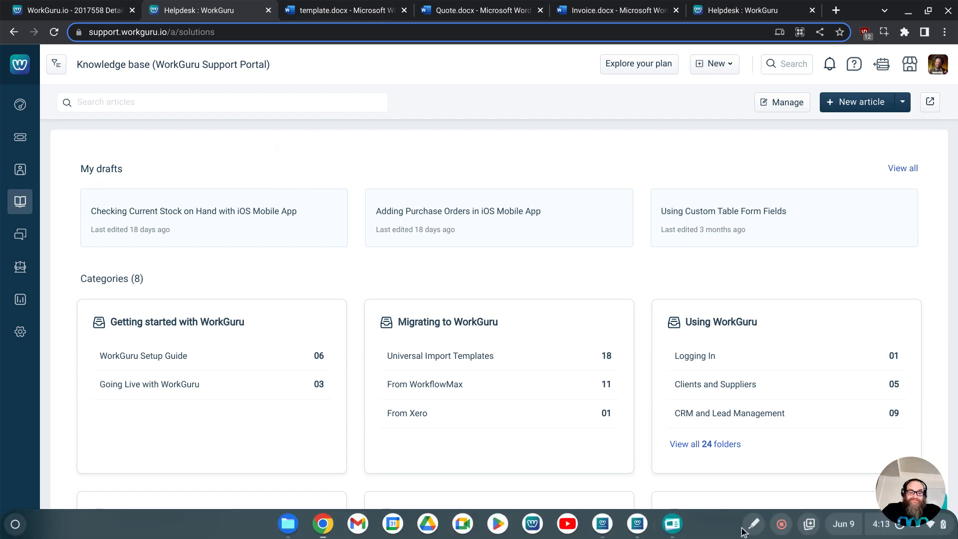